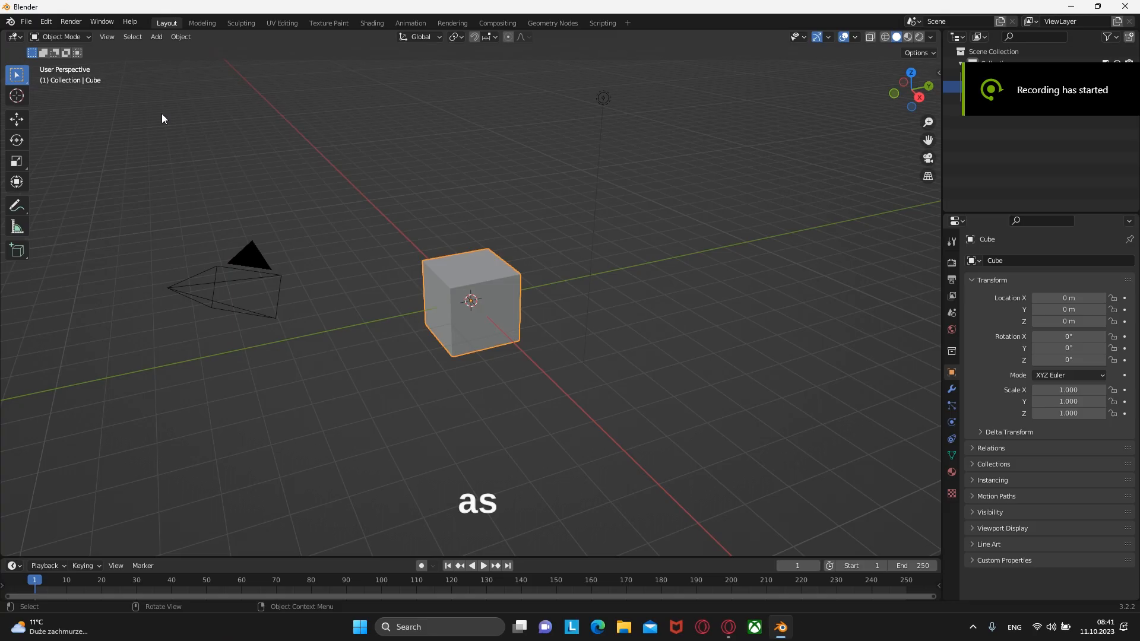
Step: Delete the default camera, cube and light, and add a mesh circle with 12 vertices
{"action": "left_click_drag", "start_coordinate": [163, 116], "coordinate": [677, 425]}
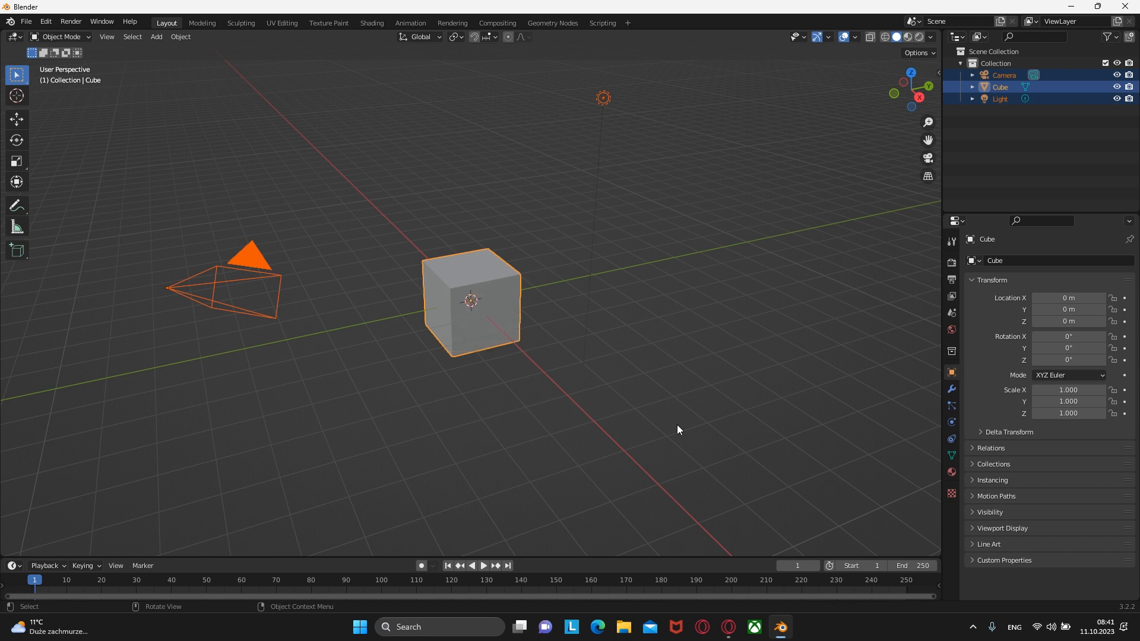
{"action": "key", "text": "Delete"}
{"action": "key", "text": "shift+a"}
{"action": "mouse_move", "coordinate": [604, 309]}
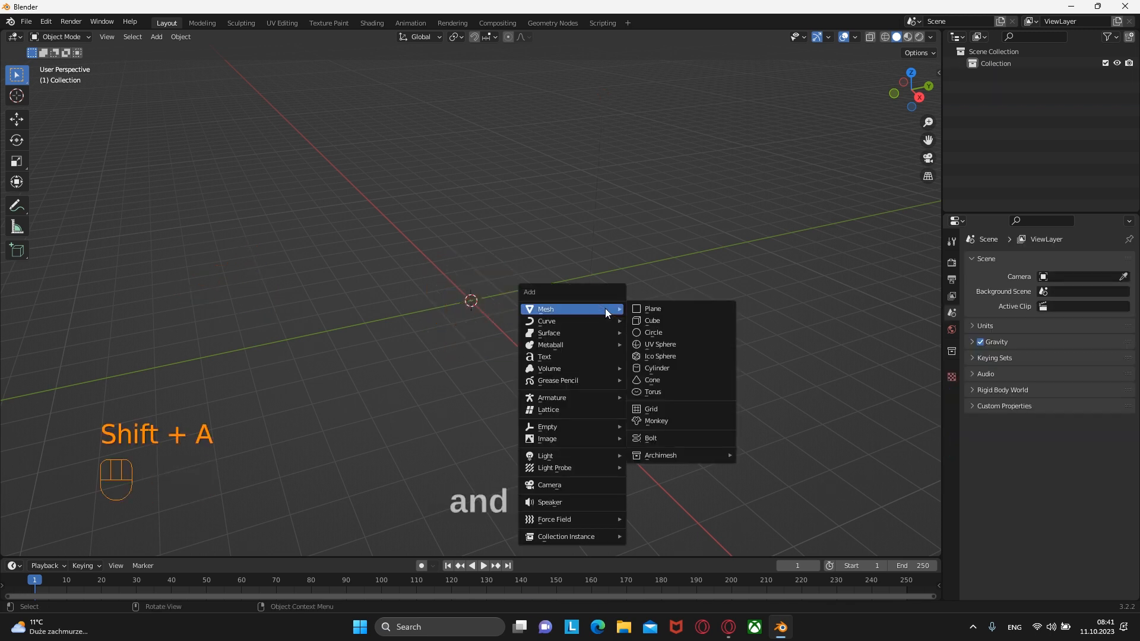
{"action": "left_click", "coordinate": [643, 336]}
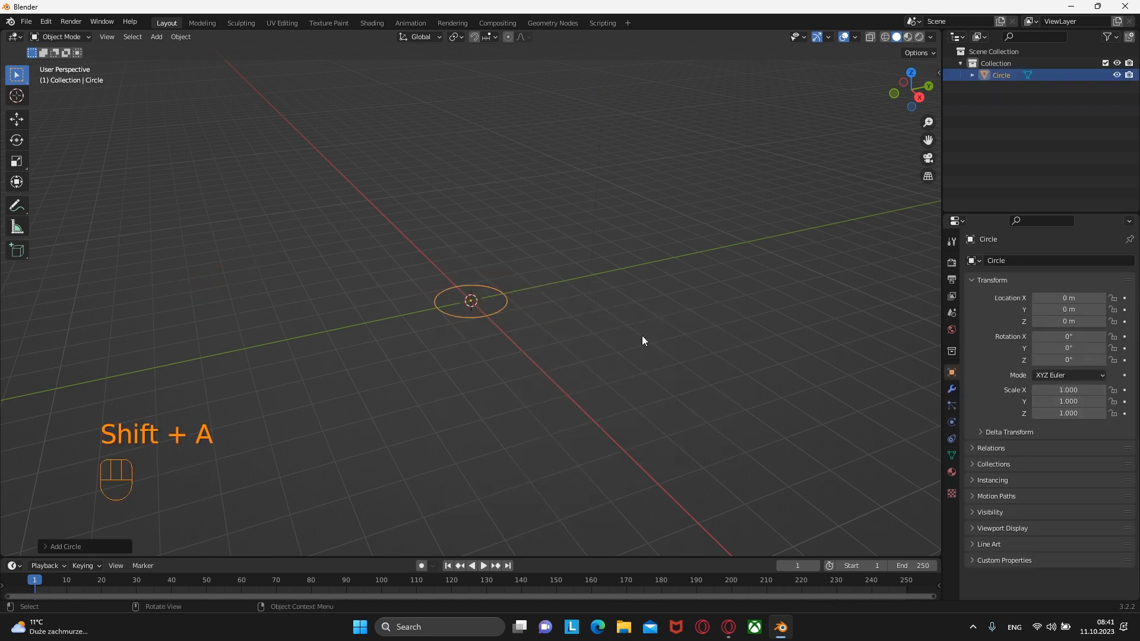
{"action": "left_click", "coordinate": [50, 550]}
{"action": "left_click", "coordinate": [189, 417]}
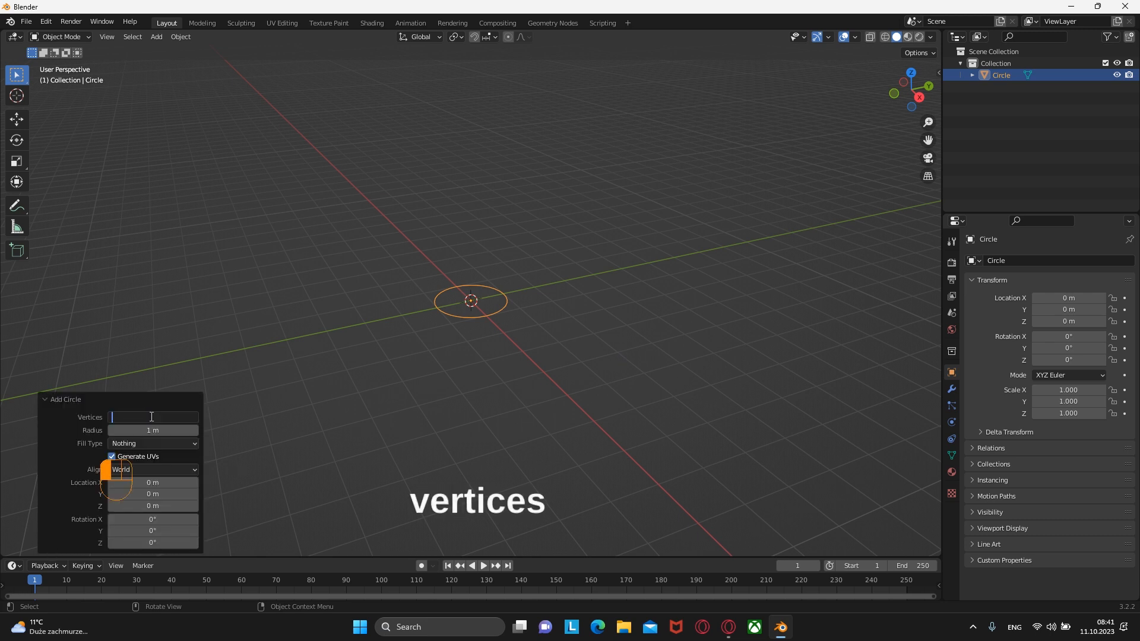
{"action": "left_click", "coordinate": [256, 410]}
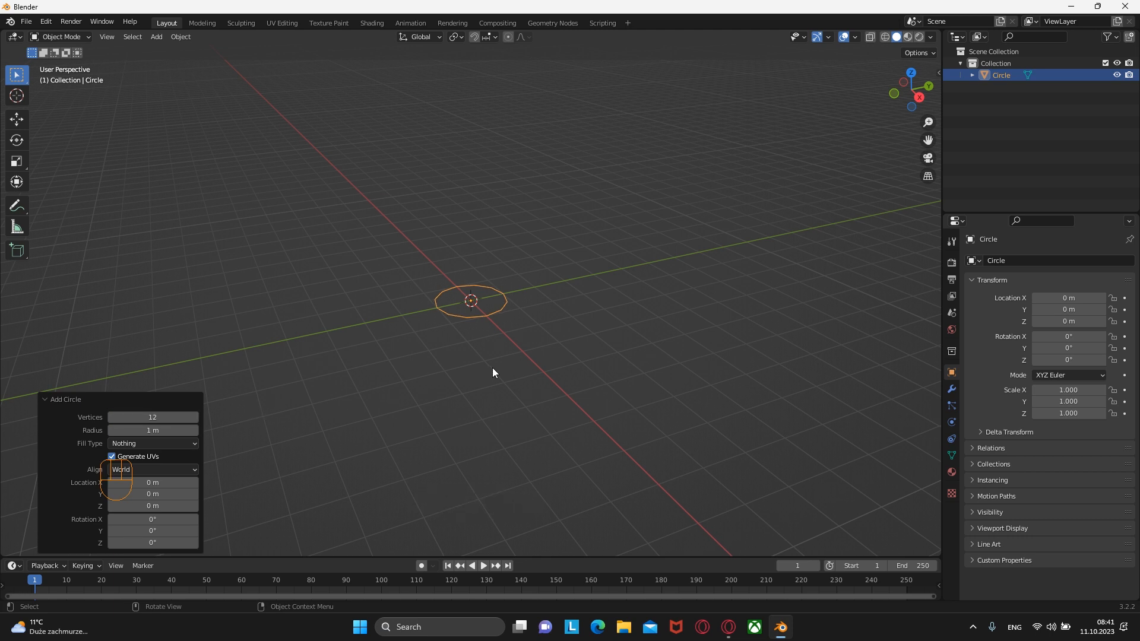
Step: Scale the circle down to about 0.333 and apply its scale
{"action": "middle_click_drag", "start_coordinate": [504, 365], "coordinate": [445, 364], "text": "alt"}
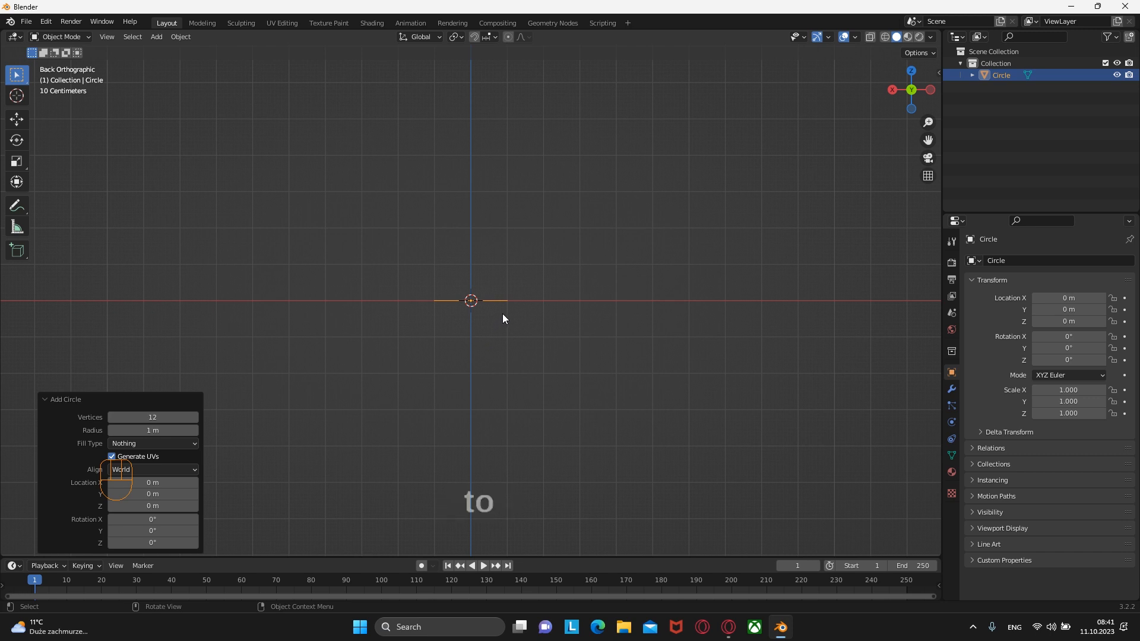
{"action": "scroll", "coordinate": [503, 319], "scroll_direction": "up", "scroll_amount": 3}
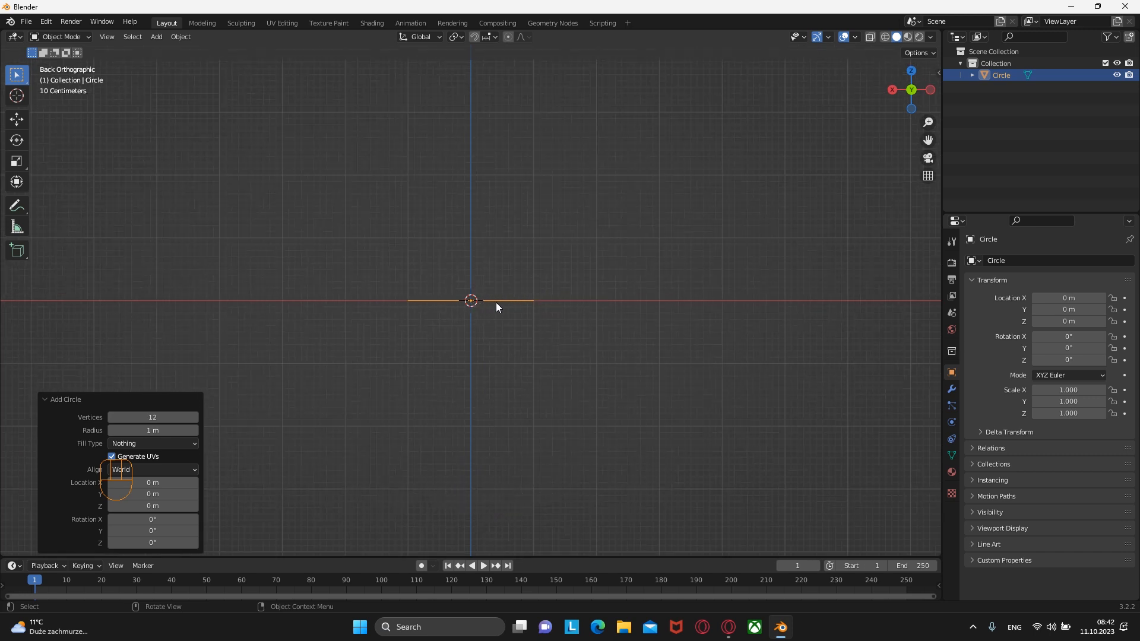
{"action": "key", "text": "s"}
{"action": "left_click", "coordinate": [516, 311]}
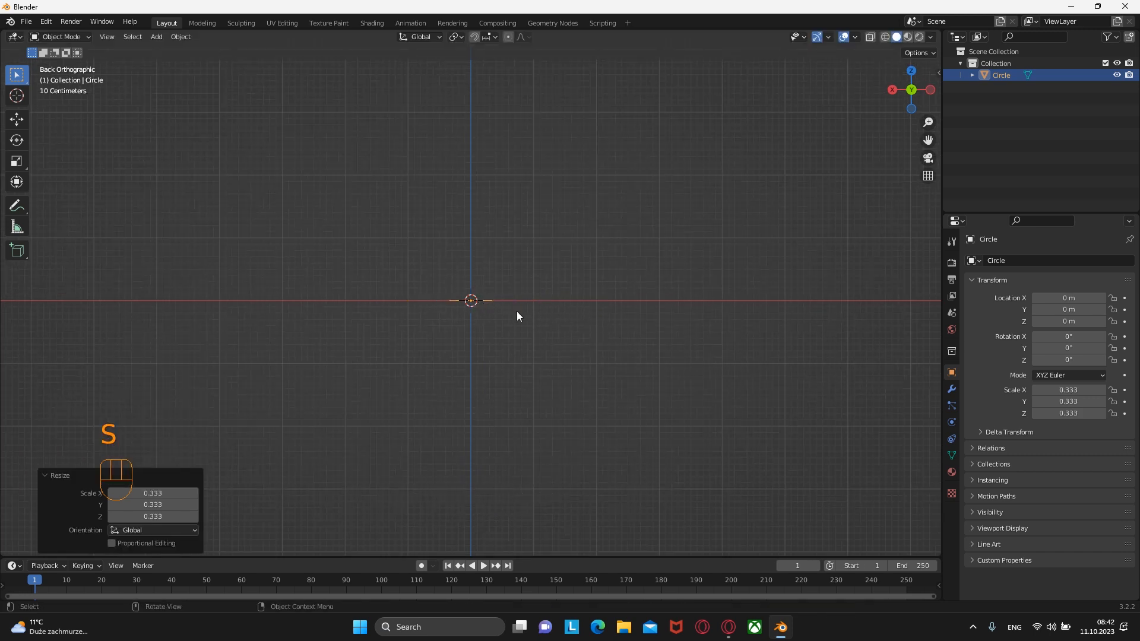
{"action": "key", "text": "ctrl+a"}
{"action": "left_click", "coordinate": [491, 336]}
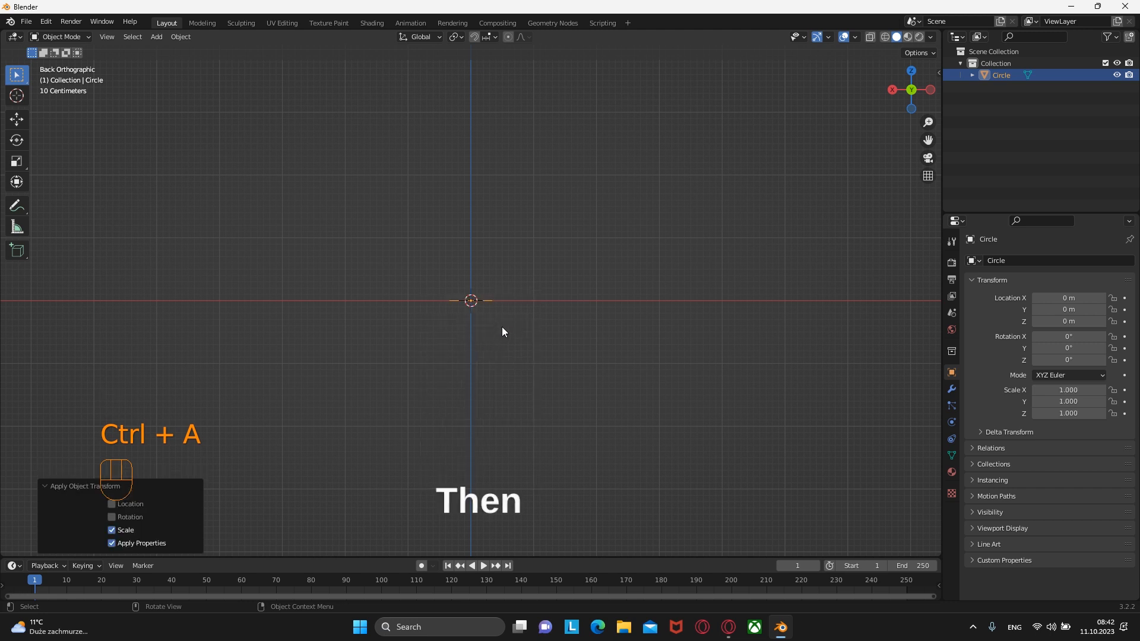
Step: Extrude the whole circle upward along the Z axis in Edit Mode to form a tall, thin tube
{"action": "key", "text": "Tab"}
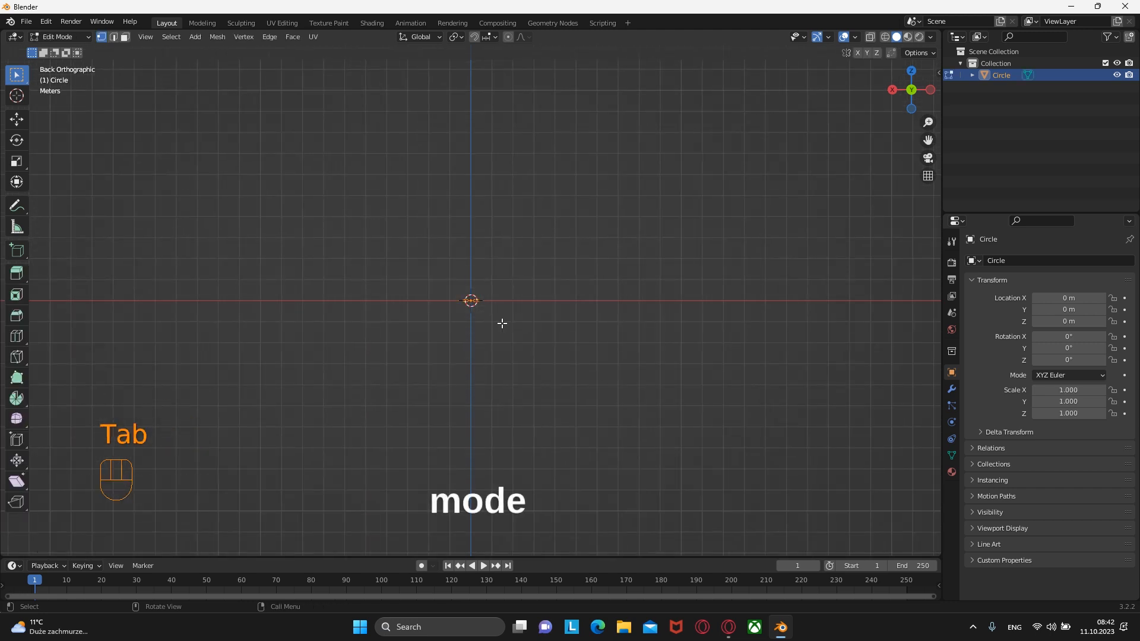
{"action": "key", "text": "e"}
{"action": "key", "text": "z"}
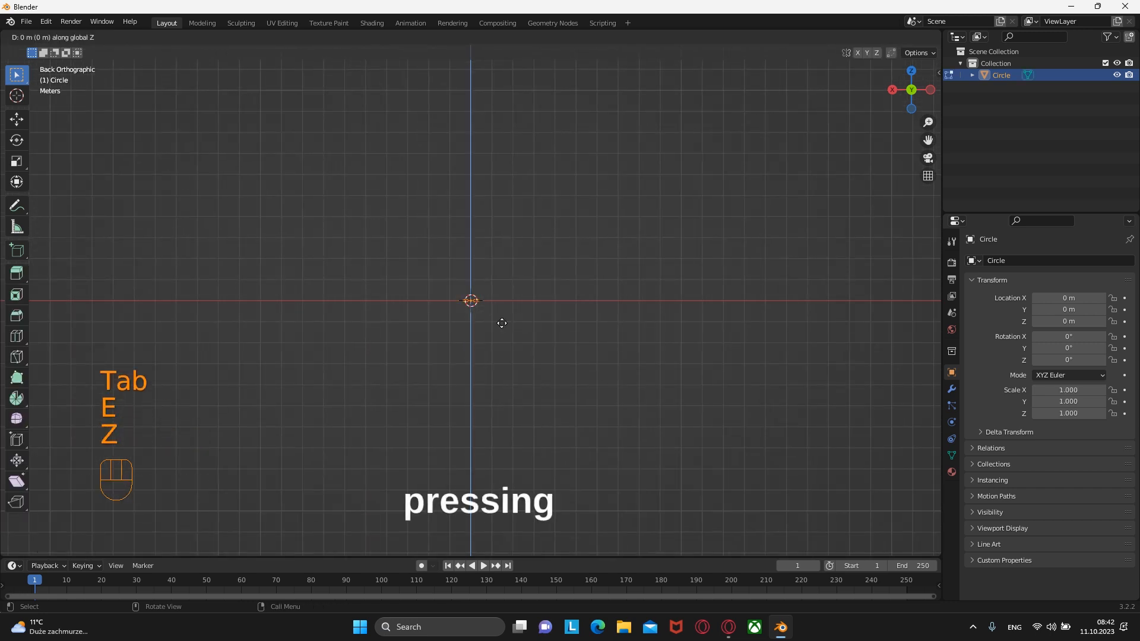
{"action": "left_click", "coordinate": [515, 59]}
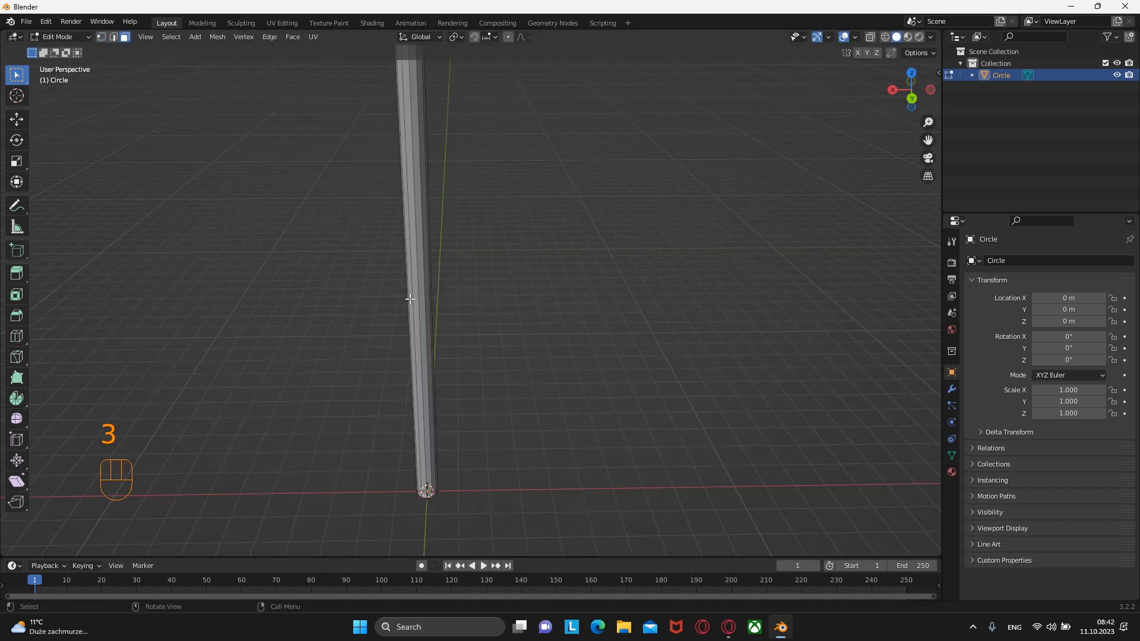
Step: Select the tube's full ring of side faces and apply Checker Deselect with 2 deselected and 3 selected
{"action": "left_click", "coordinate": [412, 296], "text": "alt"}
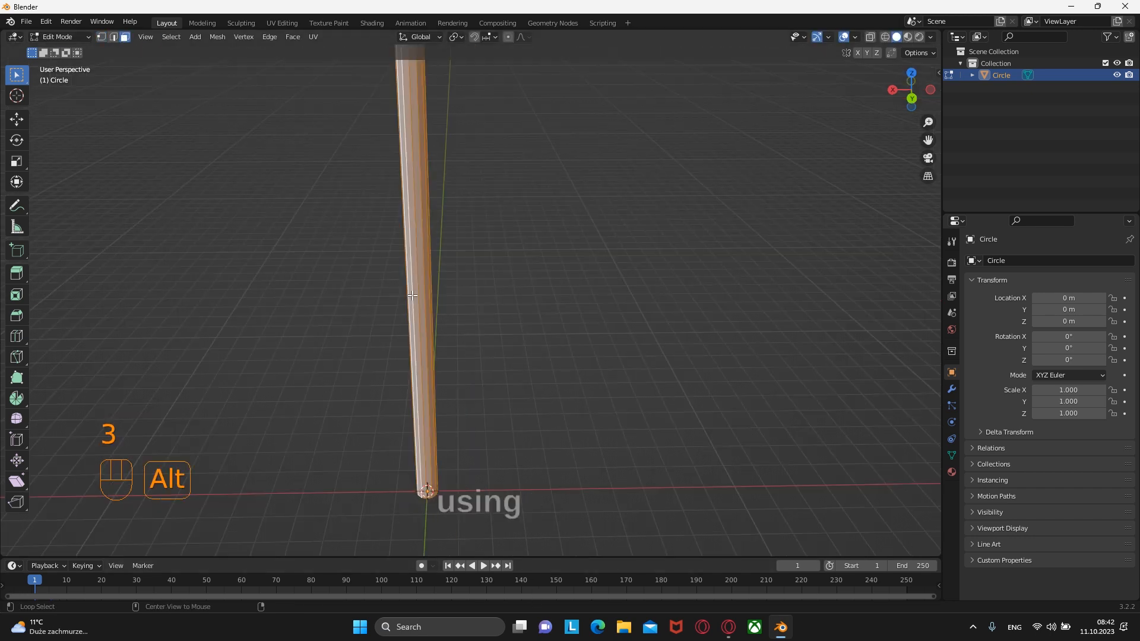
{"action": "scroll", "coordinate": [452, 331], "scroll_direction": "down", "scroll_amount": 2}
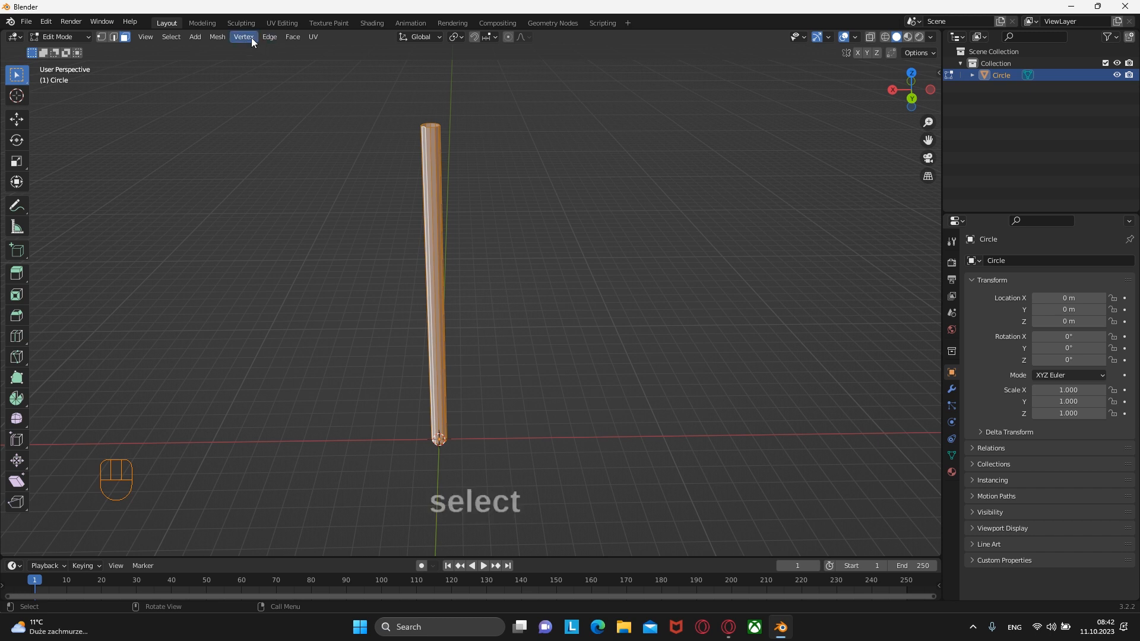
{"action": "left_click", "coordinate": [171, 37]}
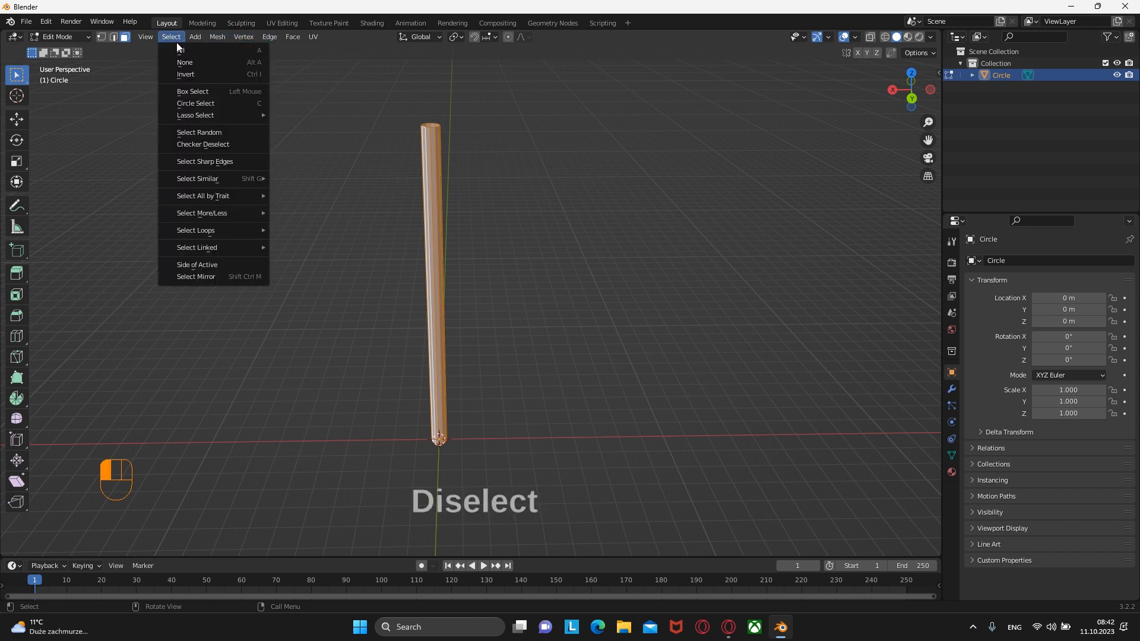
{"action": "left_click", "coordinate": [190, 141]}
{"action": "middle_click_drag", "start_coordinate": [579, 286], "coordinate": [483, 270]}
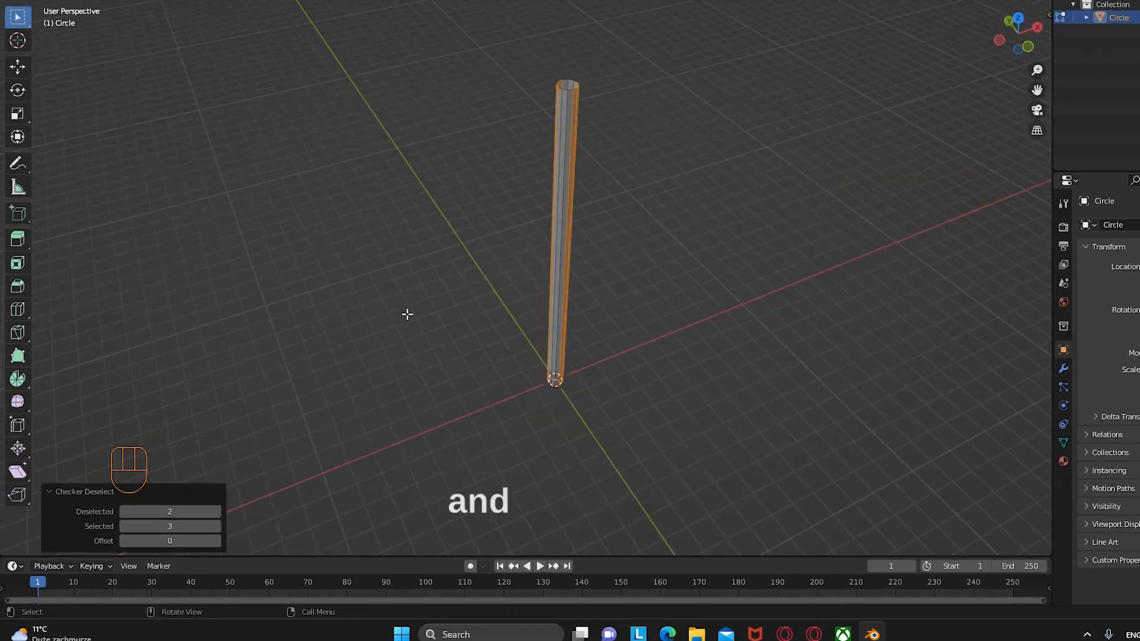
{"action": "scroll", "coordinate": [371, 336], "scroll_direction": "up", "scroll_amount": 2}
{"action": "middle_click_drag", "start_coordinate": [536, 272], "coordinate": [379, 284]}
{"action": "middle_click_drag", "start_coordinate": [766, 1], "coordinate": [728, 3]}
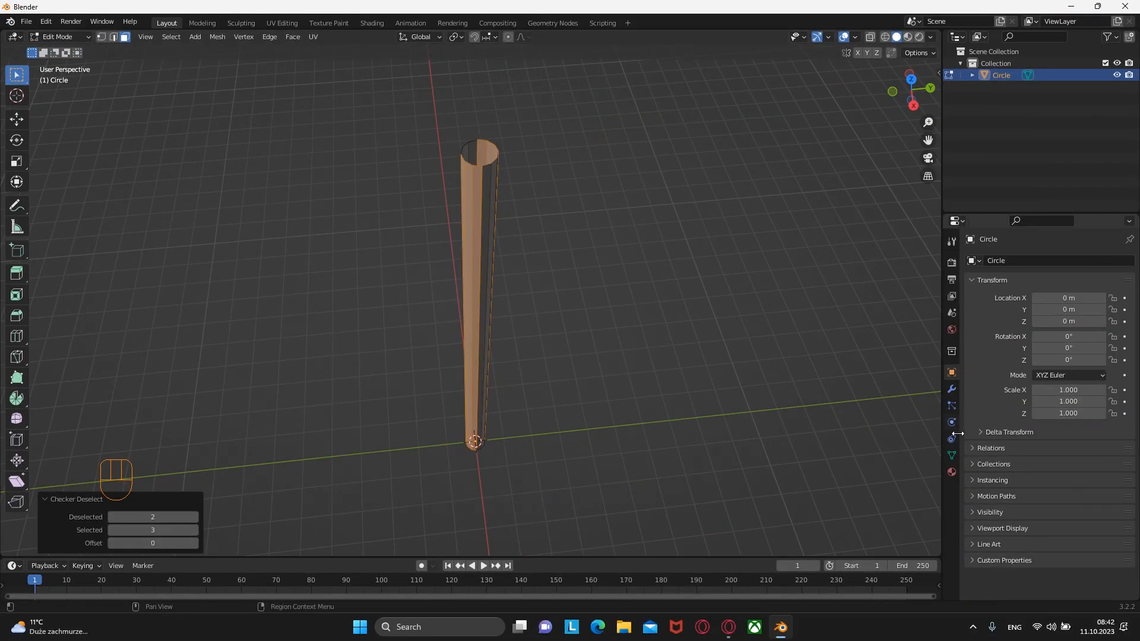
Step: Add two empty material slots to the tube
{"action": "left_click", "coordinate": [952, 473]}
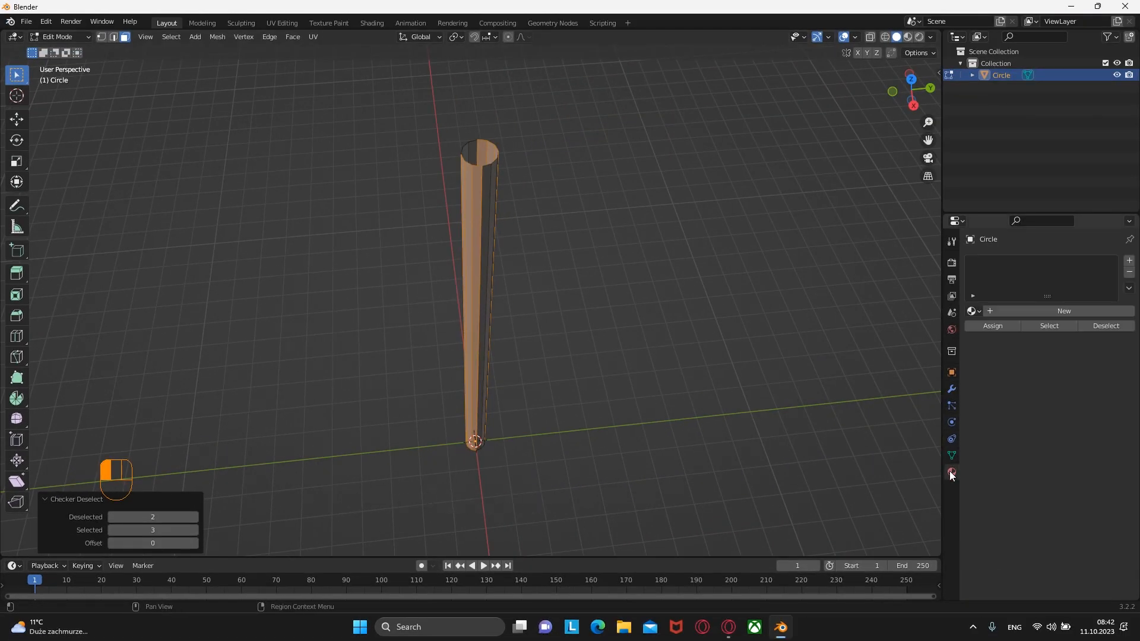
{"action": "left_click", "coordinate": [1127, 262]}
{"action": "left_click", "coordinate": [1128, 261]}
Step: Create a material in the first slot, keeping the white base color, and change its roughness
{"action": "left_click", "coordinate": [1000, 264]}
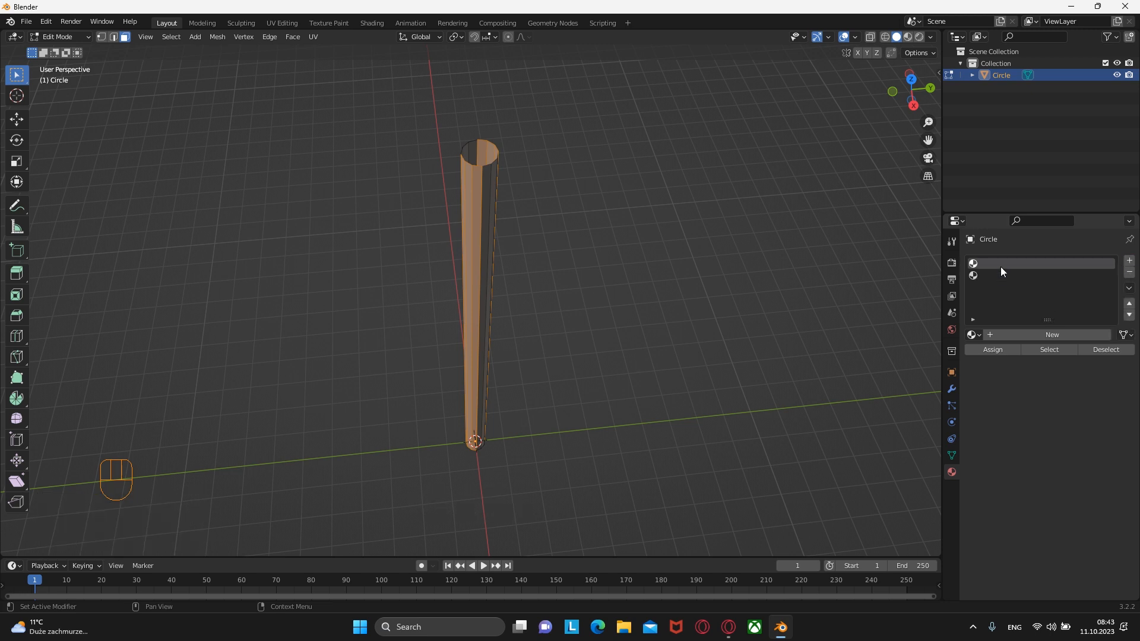
{"action": "left_click", "coordinate": [1030, 331]}
{"action": "left_click", "coordinate": [1036, 337]}
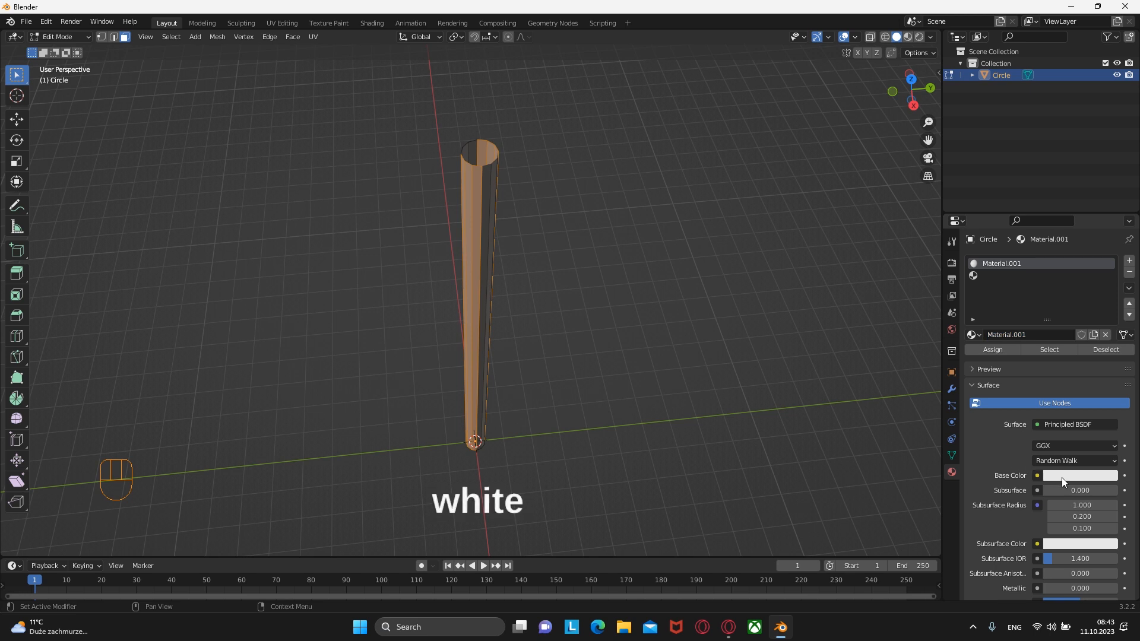
{"action": "scroll", "coordinate": [1009, 513], "scroll_direction": "down", "scroll_amount": 5}
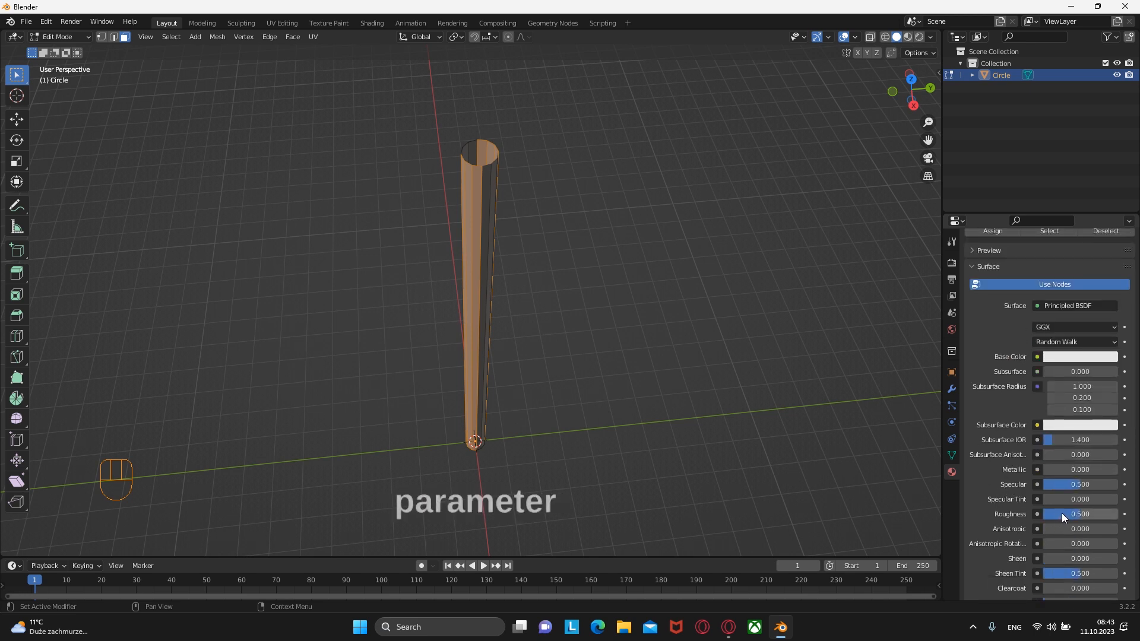
{"action": "left_click", "coordinate": [1062, 513]}
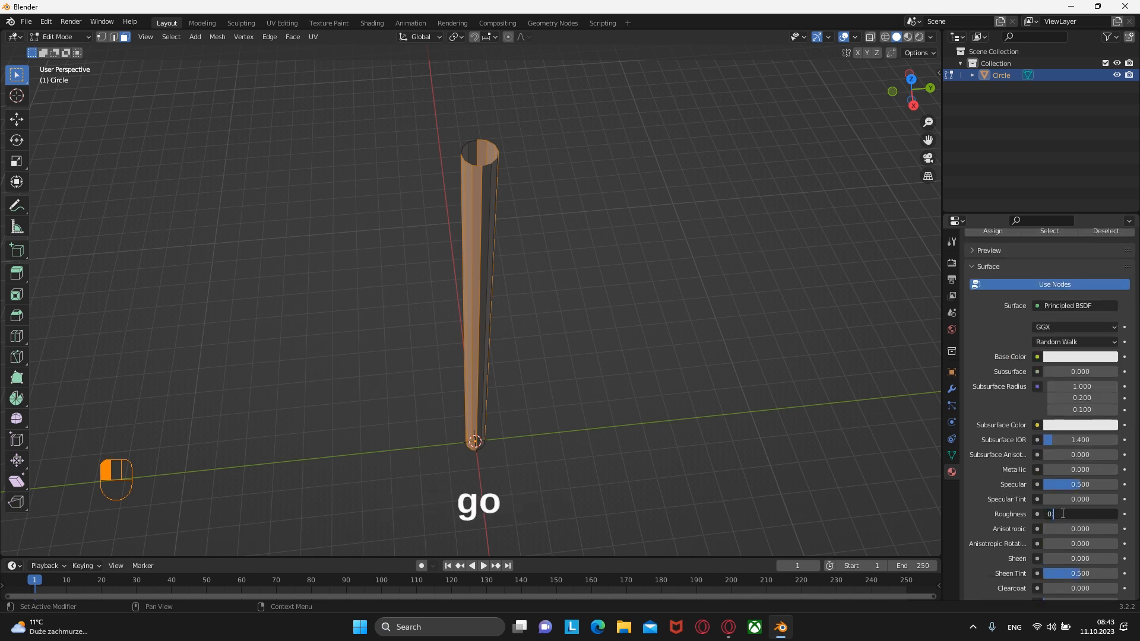
{"action": "key", "text": "Return"}
Step: Create a material in the second slot with a red base color of about hue 0.999, saturation 1.000 and value 0.723
{"action": "left_click", "coordinate": [1071, 336]}
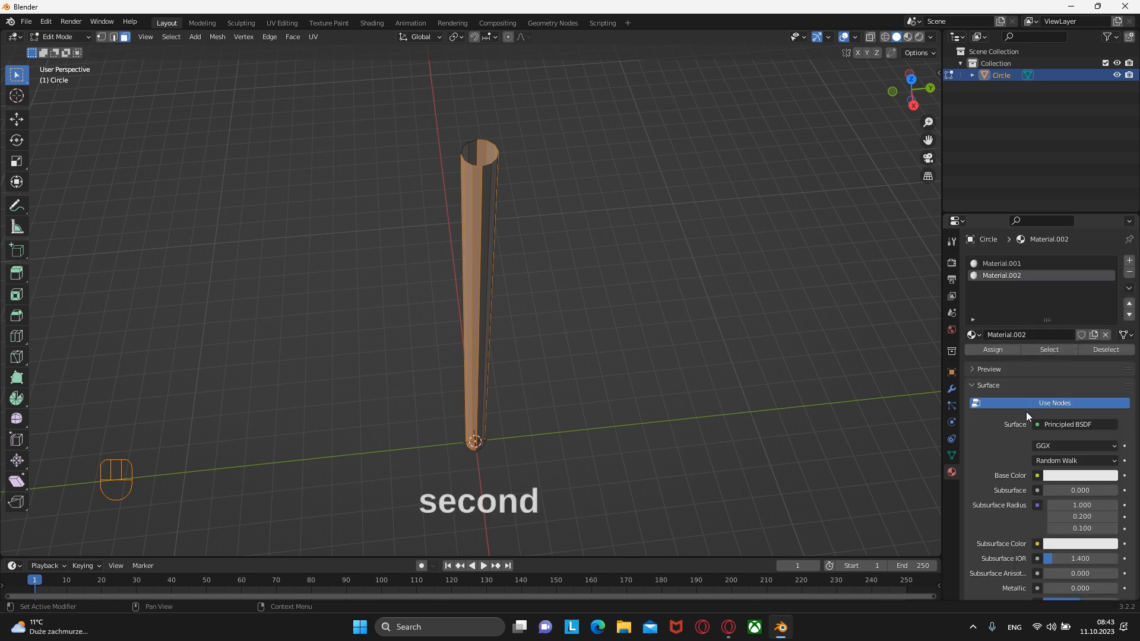
{"action": "left_click", "coordinate": [1084, 478]}
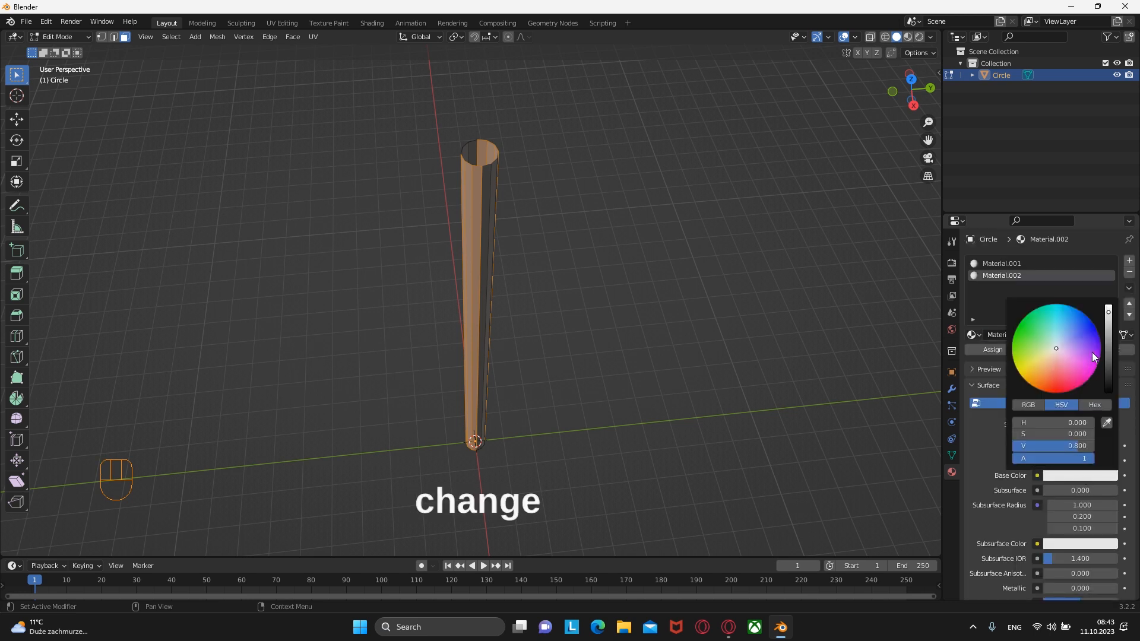
{"action": "left_click_drag", "start_coordinate": [1111, 310], "coordinate": [1097, 284]}
{"action": "left_click_drag", "start_coordinate": [1057, 350], "coordinate": [1059, 395]}
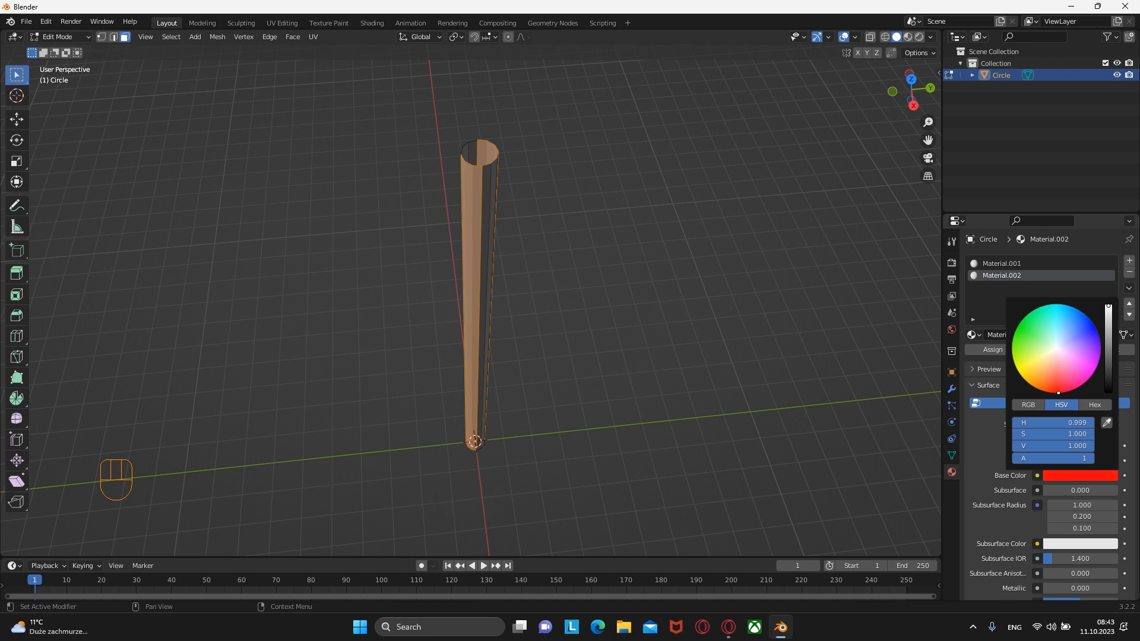
{"action": "mouse_move", "coordinate": [1113, 311]}
{"action": "left_mouse_down"}
{"action": "mouse_move", "coordinate": [1109, 333]}
{"action": "mouse_move", "coordinate": [1108, 316]}
{"action": "left_mouse_up"}
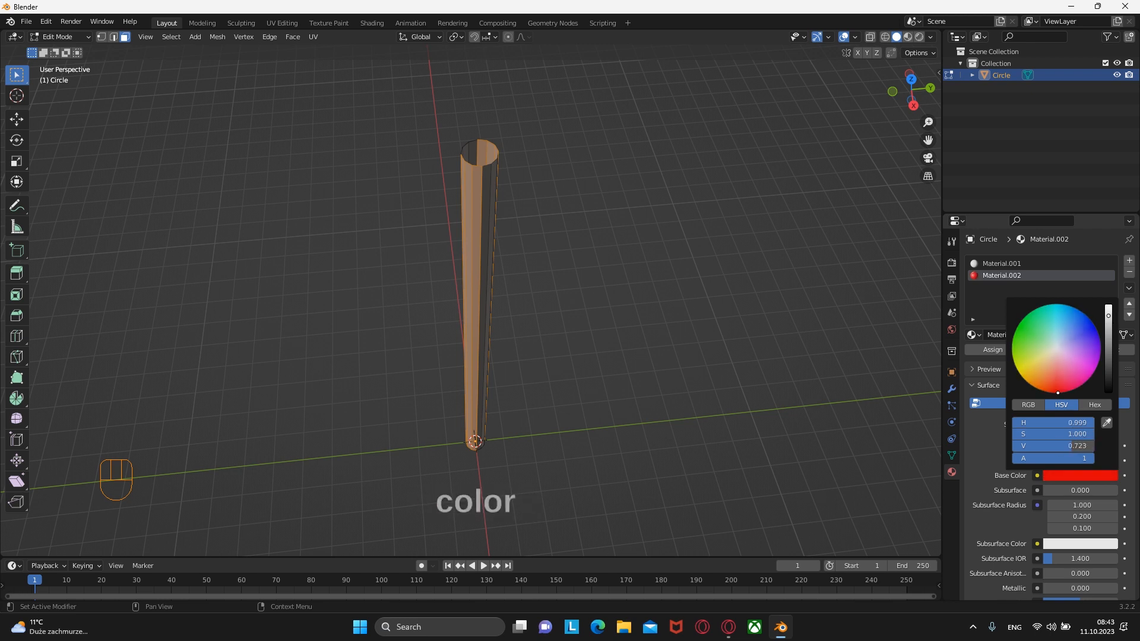
Step: Set the red material's roughness to 0.15 and assign it to the selected faces
{"action": "scroll", "coordinate": [1016, 514], "scroll_direction": "down", "scroll_amount": 4}
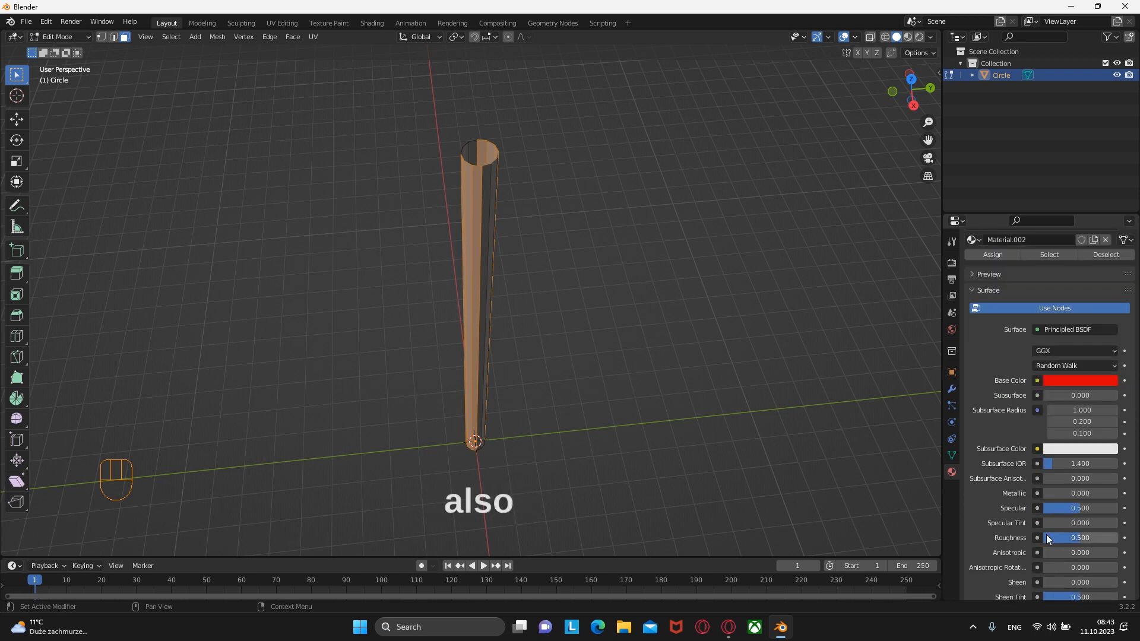
{"action": "left_click", "coordinate": [1069, 538]}
{"action": "type", "text": "0.1"}
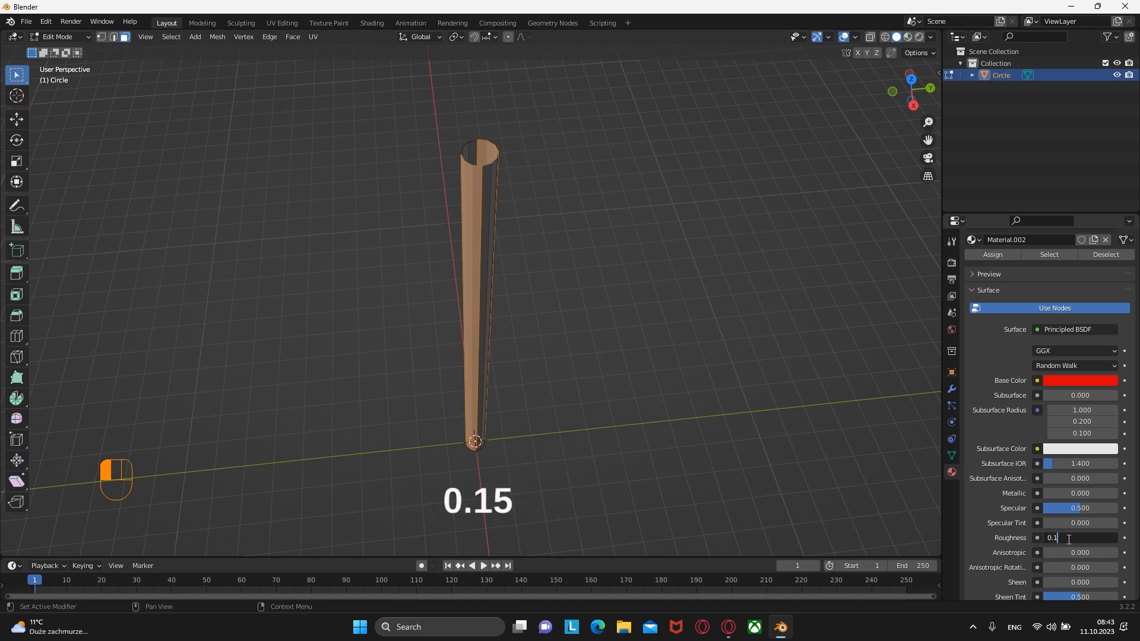
{"action": "type", "text": "5"}
{"action": "key", "text": "Return"}
{"action": "scroll", "coordinate": [1068, 539], "scroll_direction": "up", "scroll_amount": 4}
{"action": "left_click", "coordinate": [989, 350]}
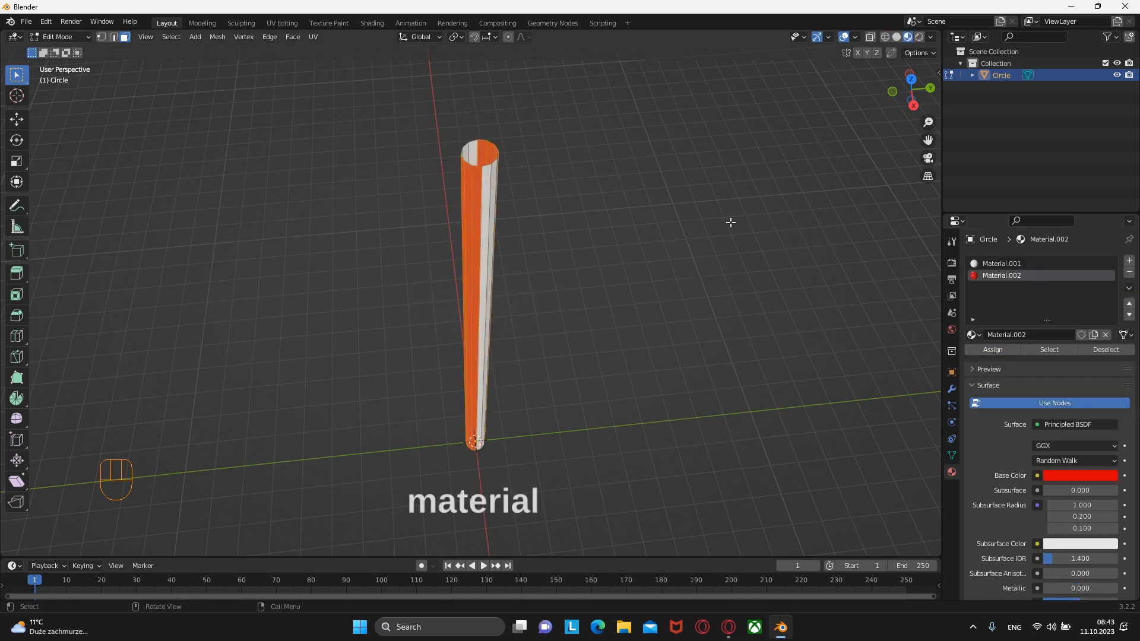
Step: Add a level 2 Subdivision modifier to the tube in Object Mode and show its modifier settings
{"action": "middle_click_drag", "start_coordinate": [586, 300], "coordinate": [478, 265]}
{"action": "key", "text": "Tab"}
{"action": "key", "text": "ctrl+2"}
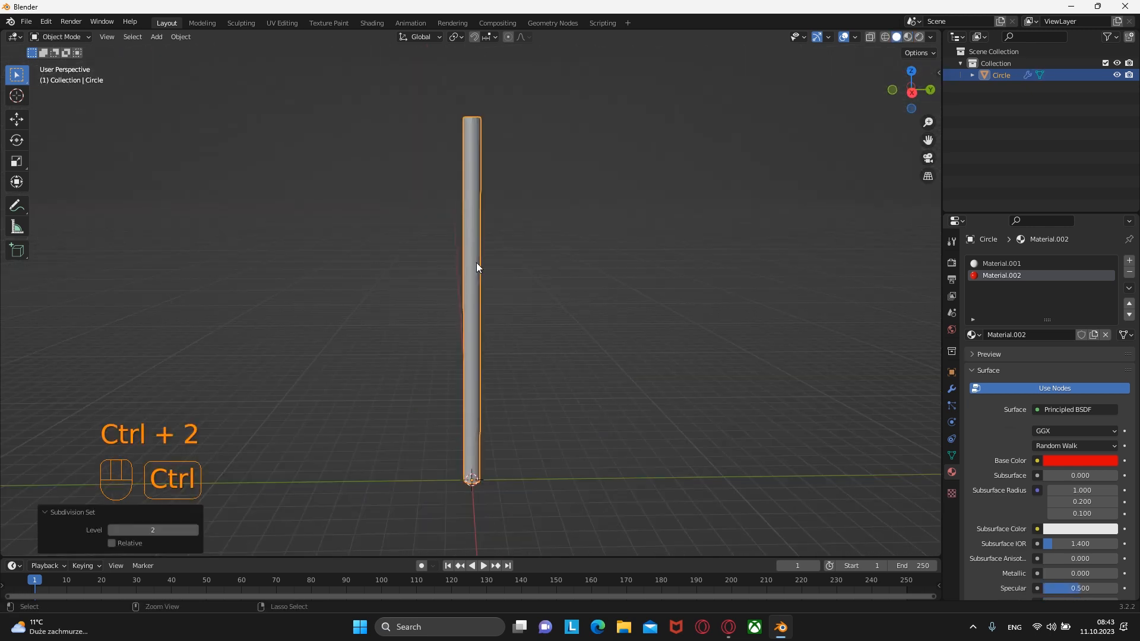
{"action": "left_click", "coordinate": [953, 389]}
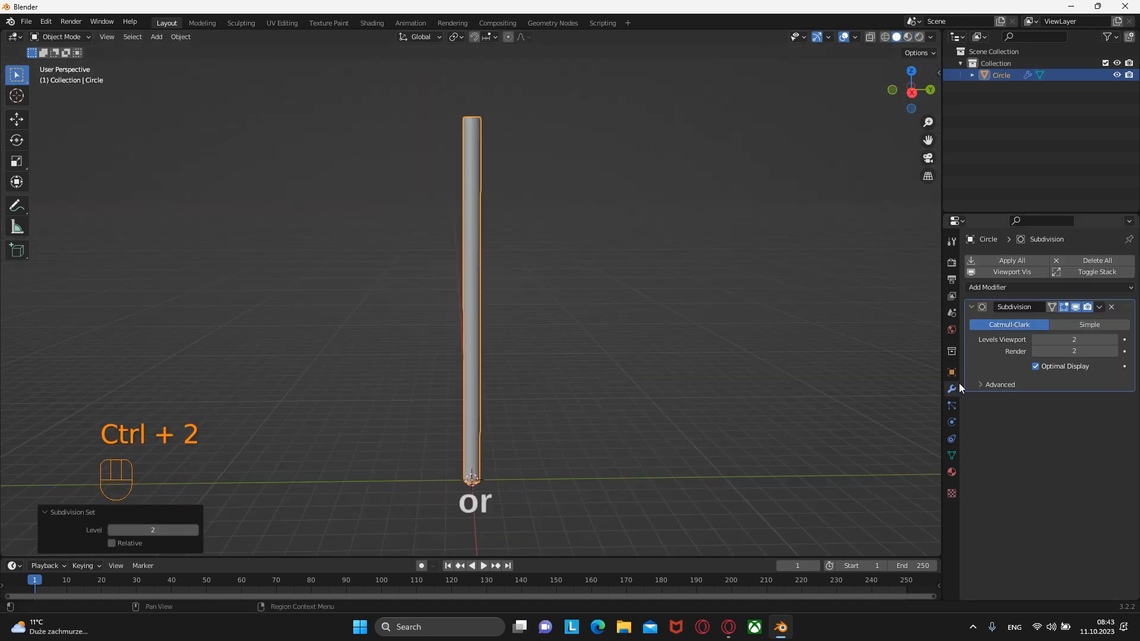
Step: Add 24 evenly spaced horizontal loop cuts along the tube in Edit Mode, leaving them unslid
{"action": "key", "text": "Tab"}
{"action": "key", "text": "ctrl+r"}
{"action": "scroll", "coordinate": [483, 287], "scroll_direction": "up", "scroll_amount": 2}
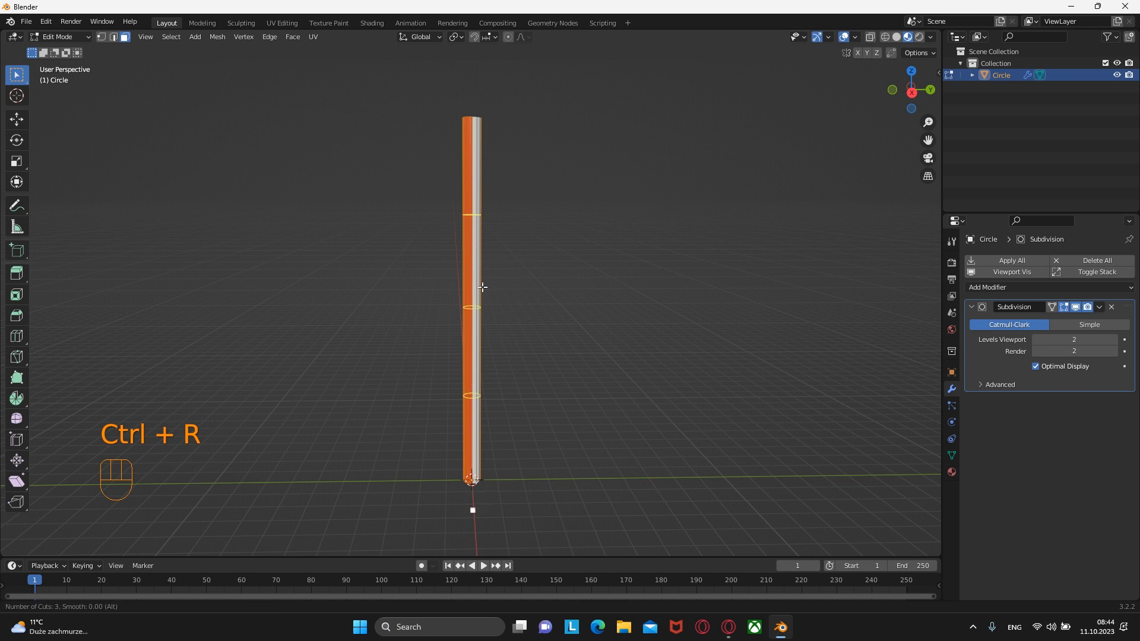
{"action": "scroll", "coordinate": [482, 288], "scroll_direction": "up", "scroll_amount": 5}
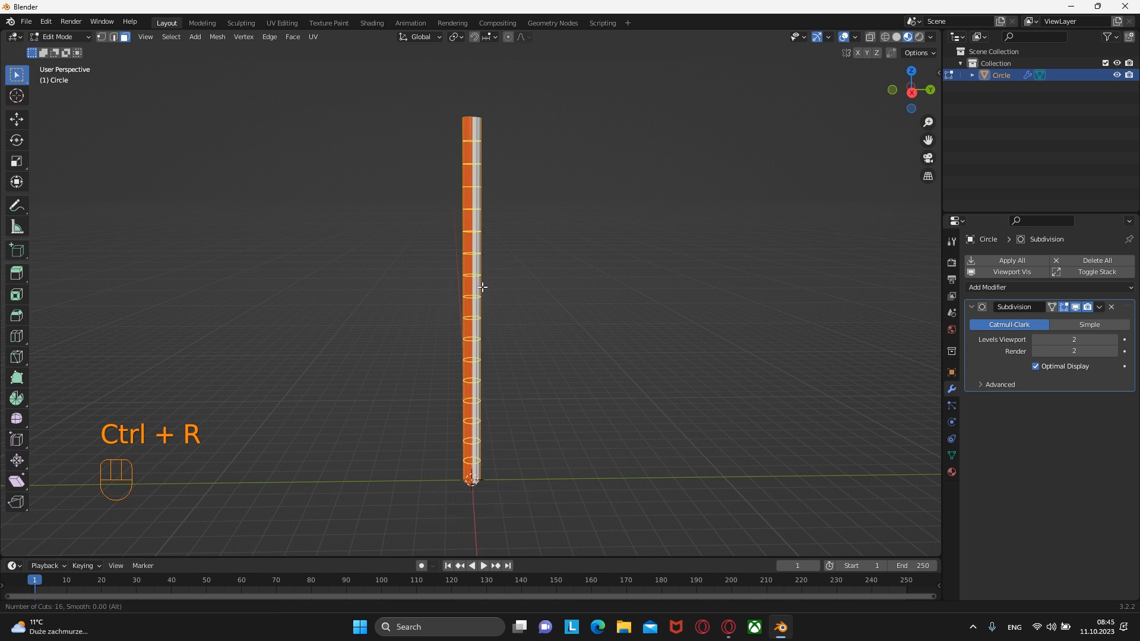
{"action": "scroll", "coordinate": [482, 287], "scroll_direction": "up", "scroll_amount": 7}
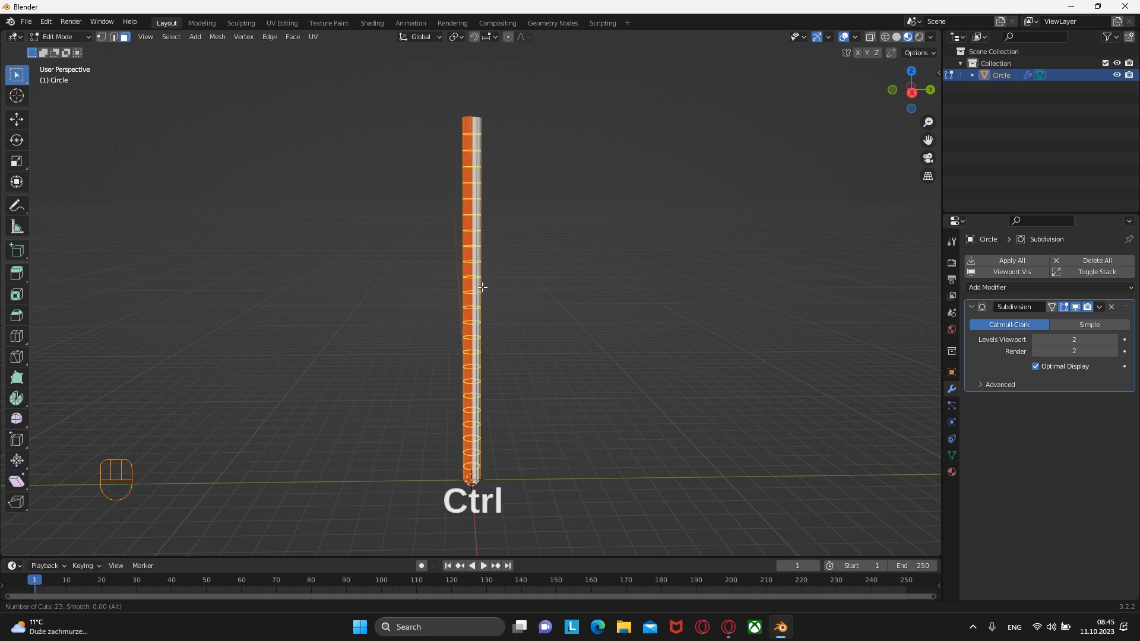
{"action": "scroll", "coordinate": [482, 288], "scroll_direction": "up", "scroll_amount": 4}
{"action": "scroll", "coordinate": [482, 287], "scroll_direction": "down", "scroll_amount": 3}
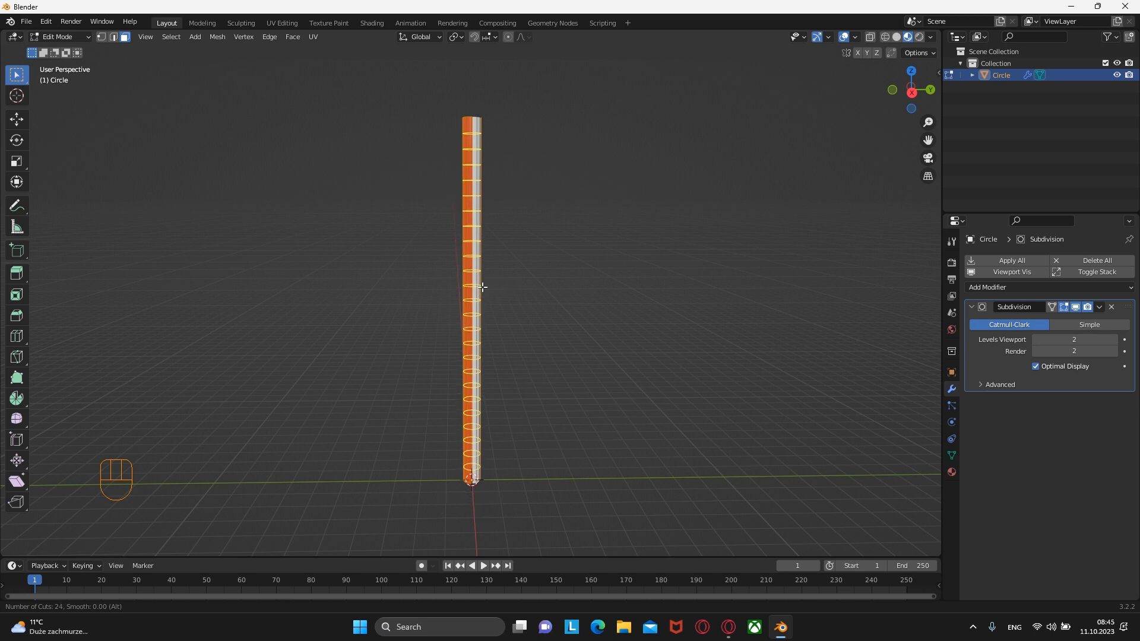
{"action": "left_click", "coordinate": [482, 288]}
{"action": "right_click", "coordinate": [533, 299]}
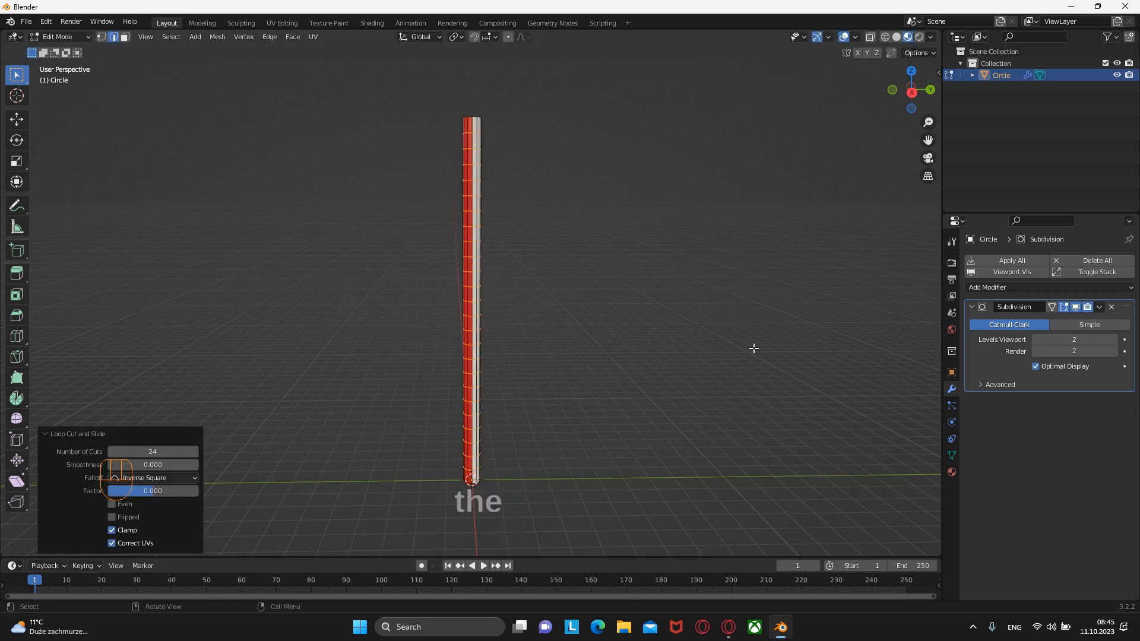
Step: Add a Simple Deform modifier to the tube and set it to twist 710° about the Z axis
{"action": "left_click", "coordinate": [1016, 287]}
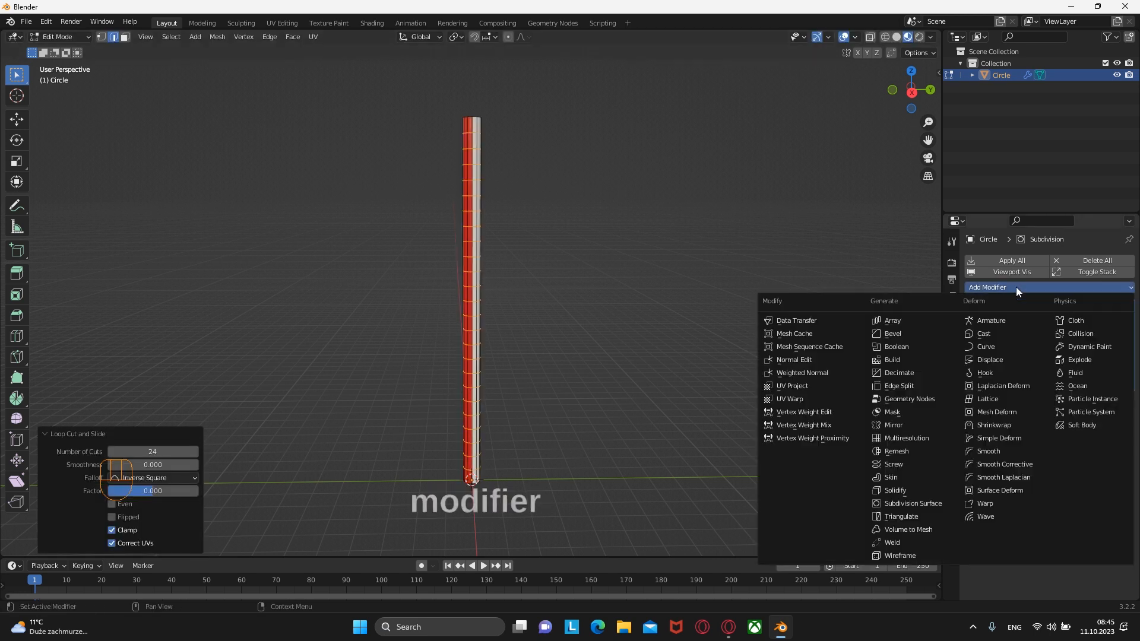
{"action": "left_click", "coordinate": [983, 440]}
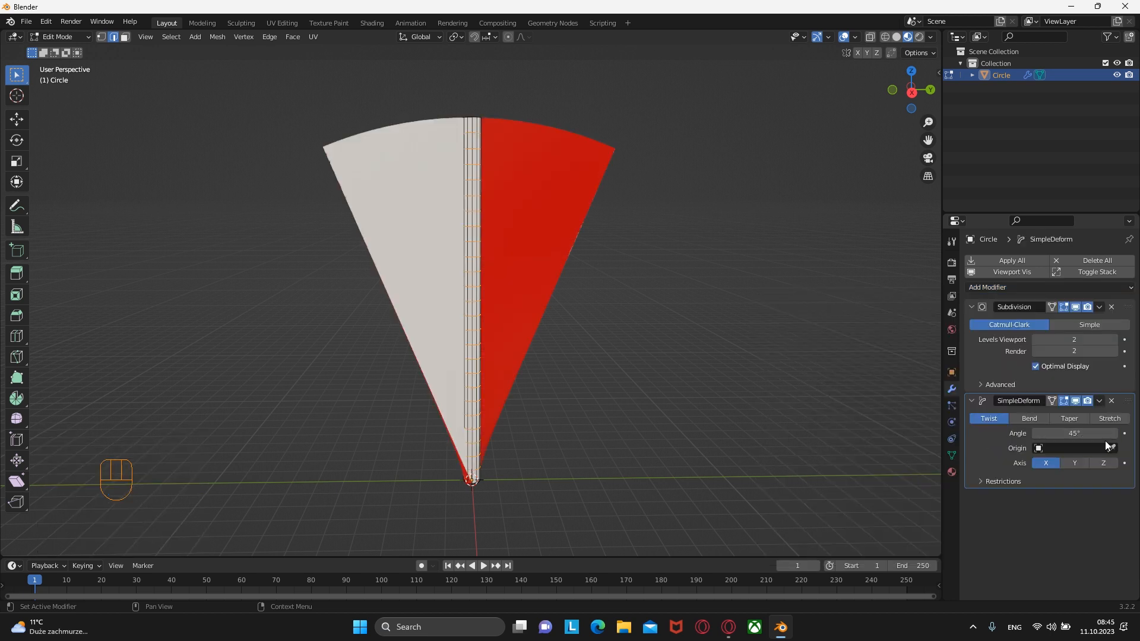
{"action": "left_click", "coordinate": [1103, 462]}
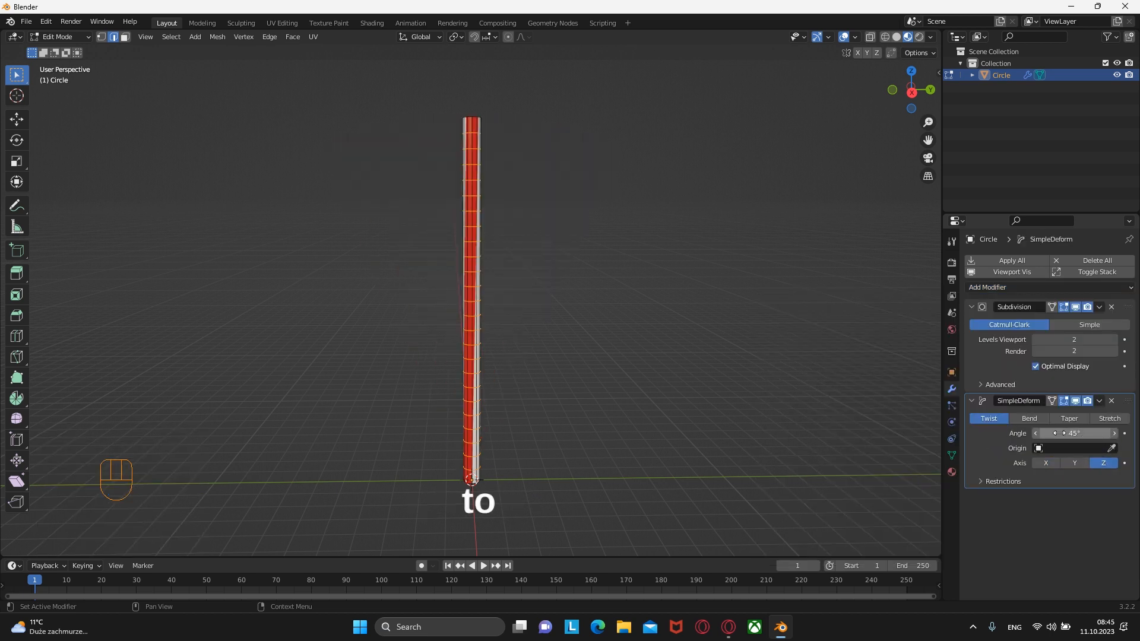
{"action": "left_click_drag", "start_coordinate": [1059, 433], "coordinate": [1109, 432]}
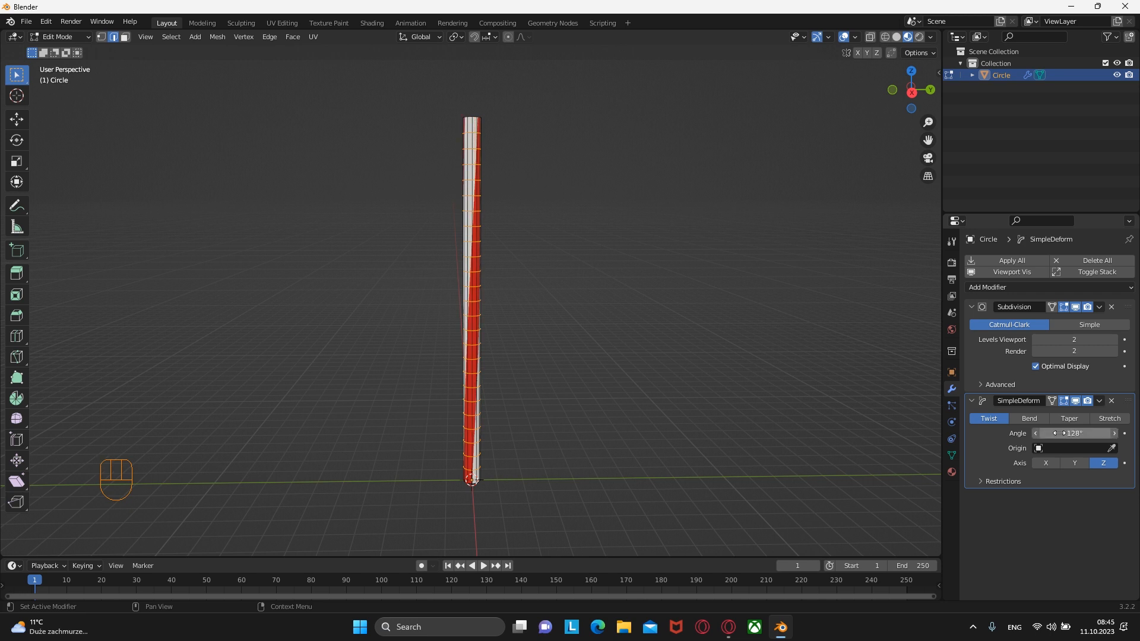
{"action": "left_click", "coordinate": [1059, 433]}
{"action": "key", "text": "BackSpace"}
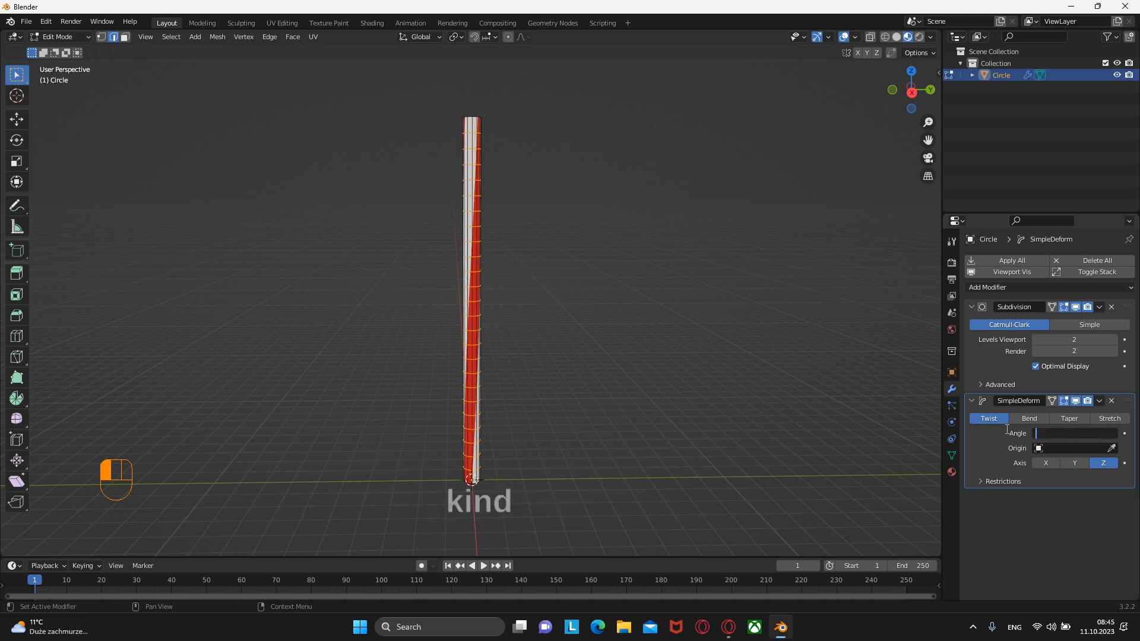
{"action": "type", "text": "710"}
{"action": "key", "text": "Return"}
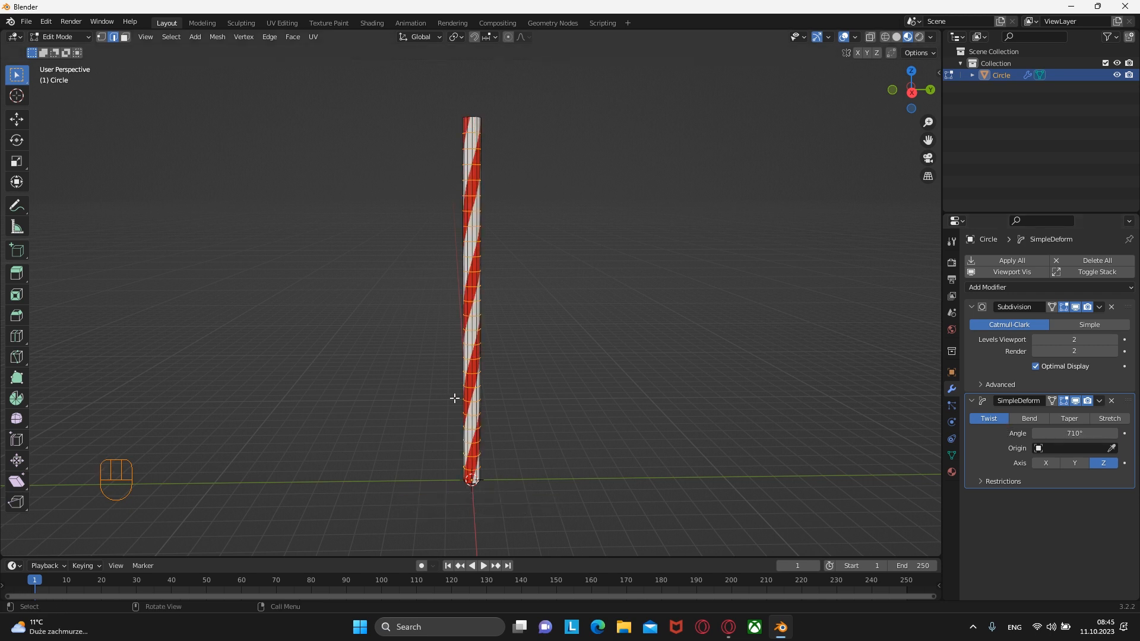
Step: Add a Bezier curve at the tube's base in Object Mode and rotate it 90° in front view
{"action": "key", "text": "Tab"}
{"action": "mouse_move", "coordinate": [523, 413]}
{"action": "middle_mouse_down"}
{"action": "mouse_move", "coordinate": [379, 411]}
{"action": "mouse_move", "coordinate": [545, 408]}
{"action": "mouse_move", "coordinate": [519, 407]}
{"action": "middle_mouse_up"}
{"action": "key", "text": "shift+a"}
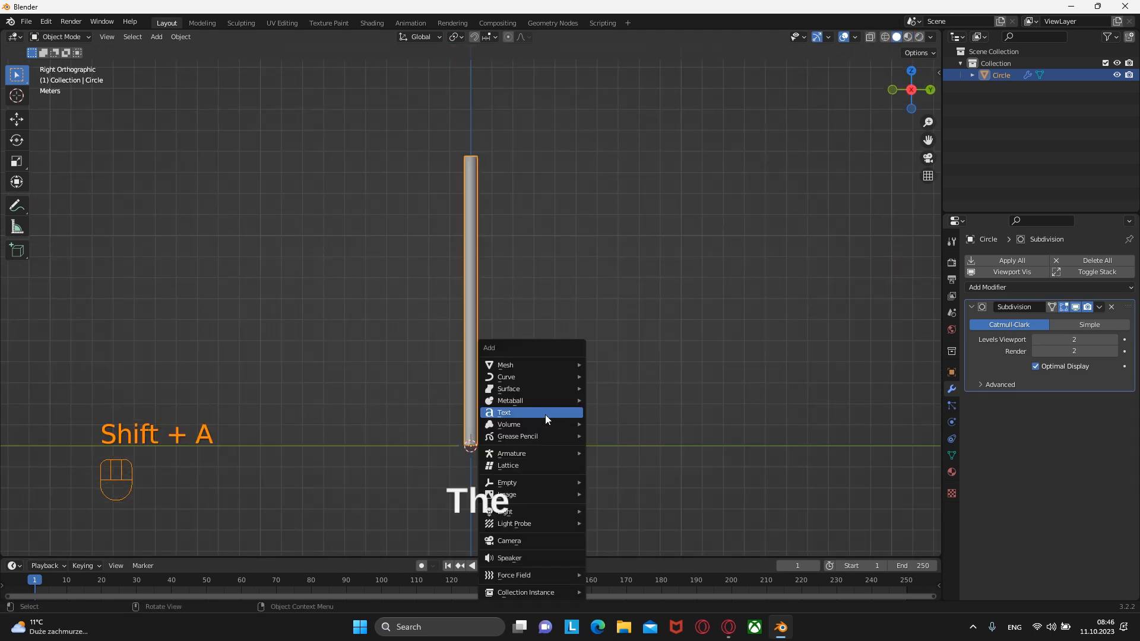
{"action": "mouse_move", "coordinate": [546, 377]}
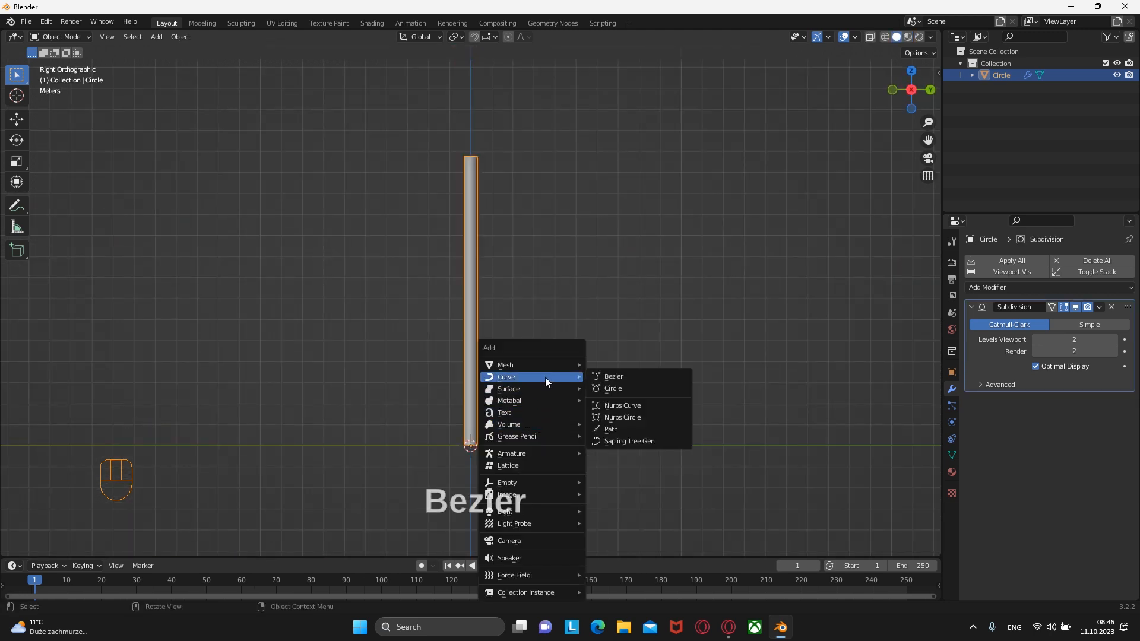
{"action": "left_click", "coordinate": [606, 378]}
{"action": "middle_click_drag", "start_coordinate": [403, 430], "coordinate": [480, 421], "text": "alt"}
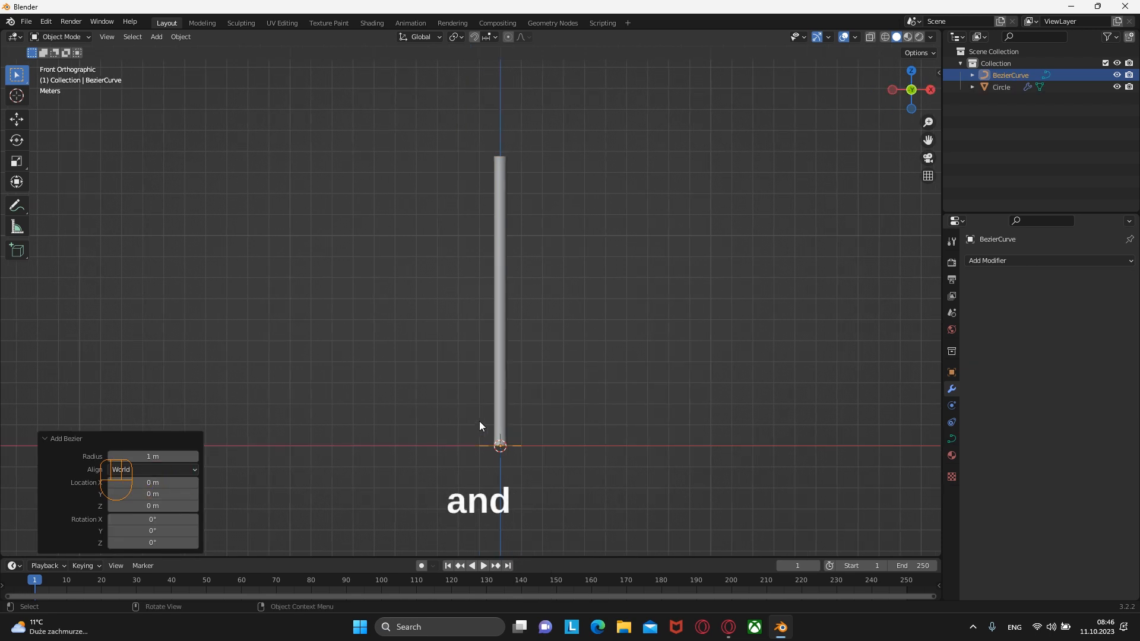
{"action": "type", "text": "r"}
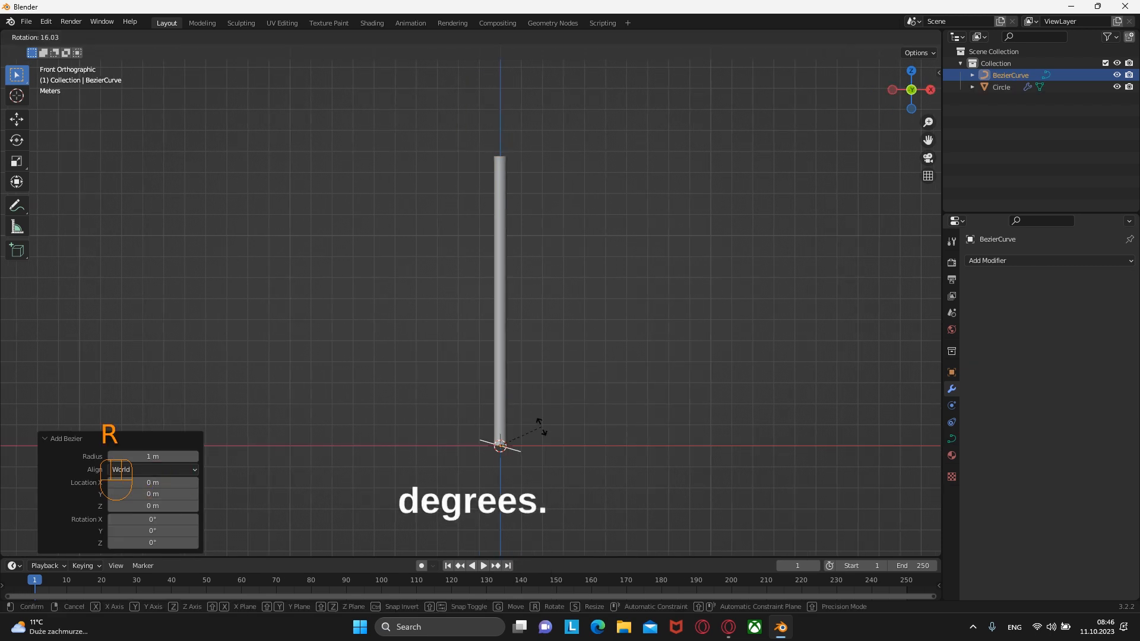
{"action": "type", "text": "90"}
{"action": "left_click", "coordinate": [540, 427]}
Step: Rotate the curve's upper control point 45° in right view in Edit Mode to align its handles with the tube
{"action": "key", "text": "Tab"}
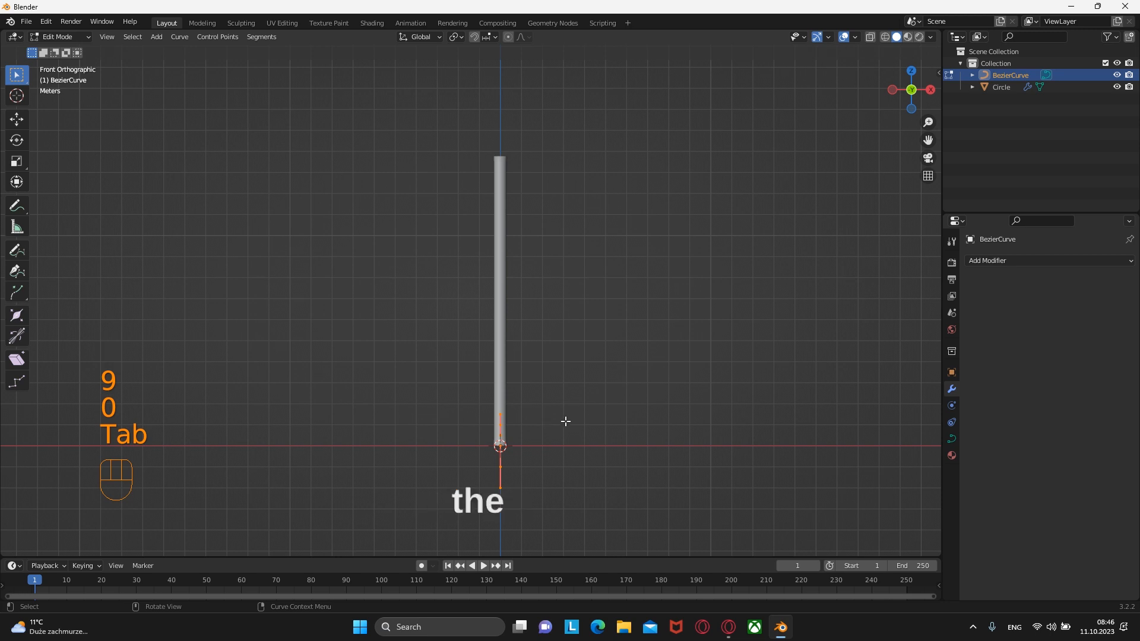
{"action": "middle_click_drag", "start_coordinate": [563, 419], "coordinate": [514, 265], "text": "alt"}
{"action": "scroll", "coordinate": [510, 304], "scroll_direction": "up", "scroll_amount": 5}
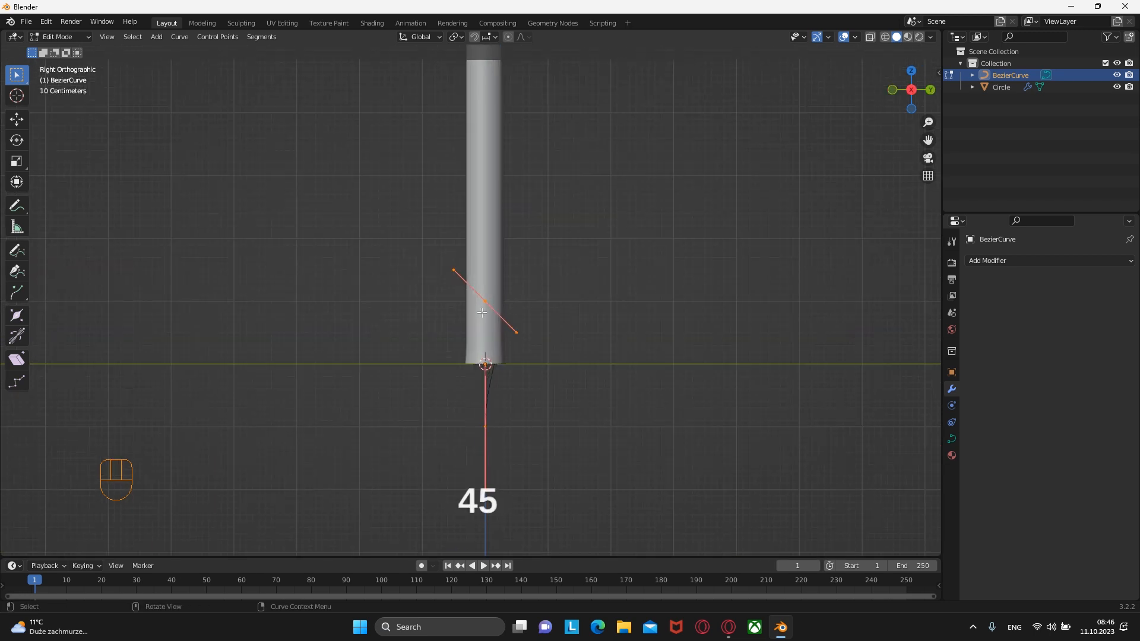
{"action": "key", "text": "BackSpace"}
{"action": "key", "text": "BackSpace"}
{"action": "type", "text": "r45"}
{"action": "left_click", "coordinate": [595, 311]}
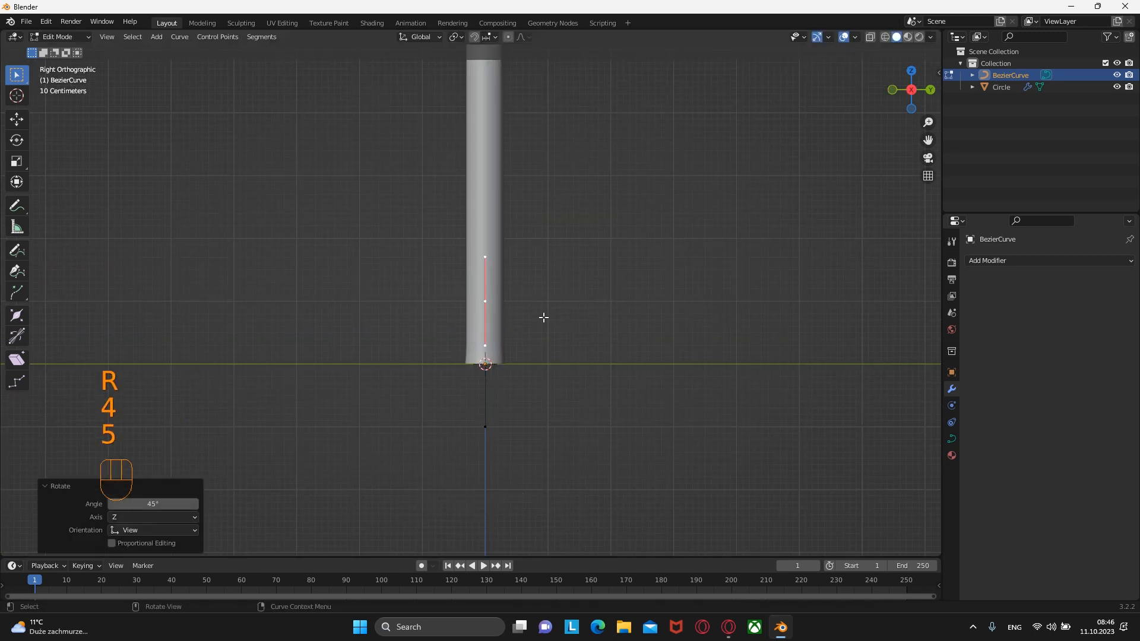
Step: Move the curve's upper control point about 6.27 m up the tube along the Z axis
{"action": "scroll", "coordinate": [553, 320], "scroll_direction": "down", "scroll_amount": 3}
{"action": "key", "text": "g"}
{"action": "key", "text": "z"}
{"action": "left_click", "coordinate": [555, 96]}
{"action": "scroll", "coordinate": [549, 113], "scroll_direction": "down", "scroll_amount": 4}
{"action": "middle_click_drag", "start_coordinate": [544, 124], "coordinate": [523, 288], "text": "shift"}
{"action": "scroll", "coordinate": [509, 338], "scroll_direction": "up", "scroll_amount": 3}
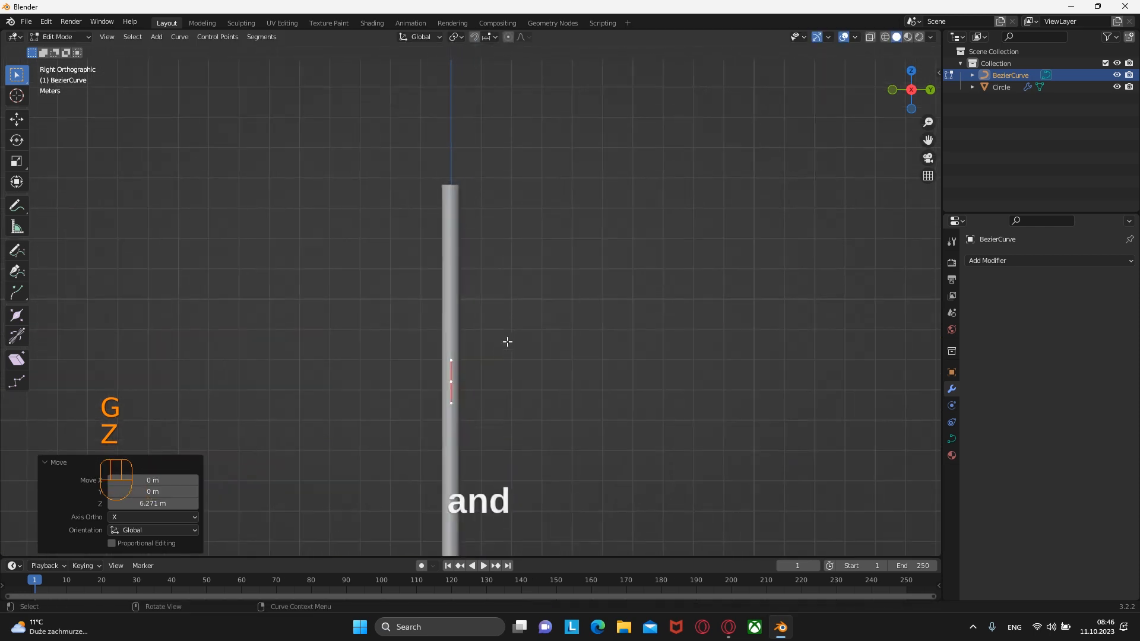
Step: Raise the curve's upper control point further along Z, by about 0.82 m and another 0.56 m
{"action": "key", "text": "g"}
{"action": "key", "text": "z"}
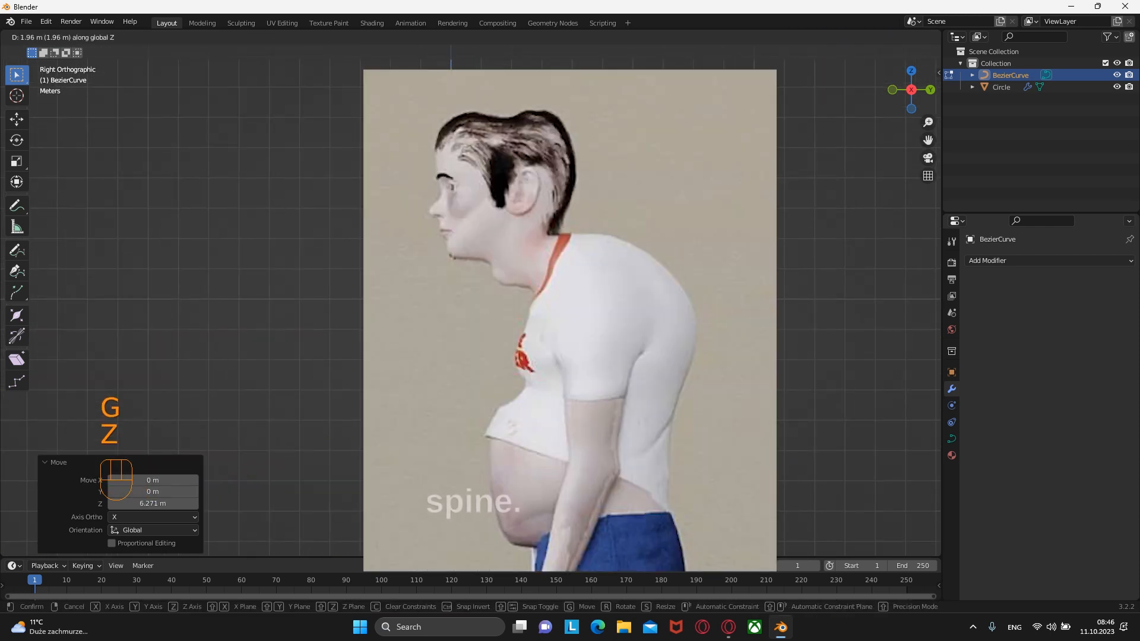
{"action": "left_click", "coordinate": [502, 343]}
{"action": "scroll", "coordinate": [501, 343], "scroll_direction": "down", "scroll_amount": 5}
{"action": "scroll", "coordinate": [505, 355], "scroll_direction": "up", "scroll_amount": 4}
{"action": "key", "text": "g"}
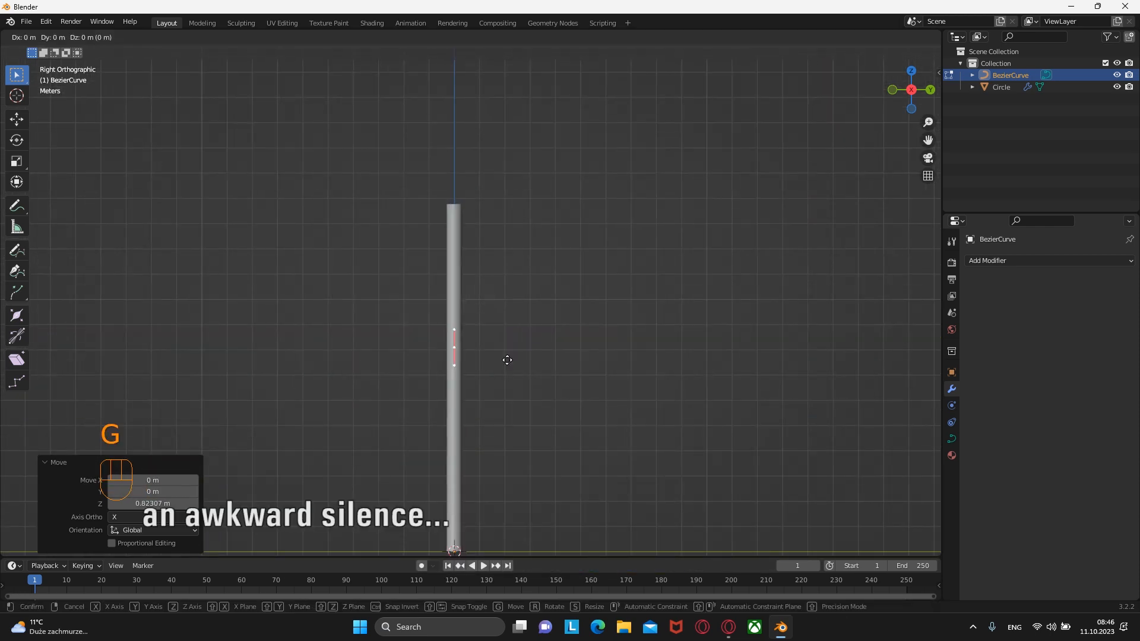
{"action": "key", "text": "z"}
{"action": "left_click", "coordinate": [506, 346]}
Step: Extrude a curve point about 2.70 m along Y and 0.68 m along Z, and rotate it about 163°
{"action": "key", "text": "e"}
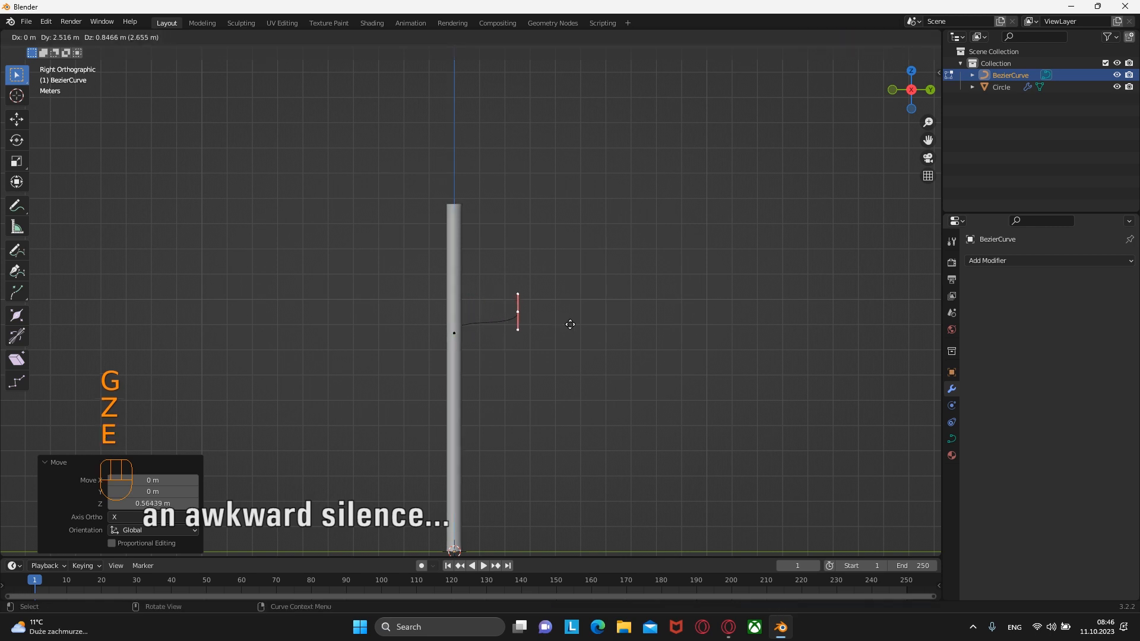
{"action": "left_click", "coordinate": [575, 329]}
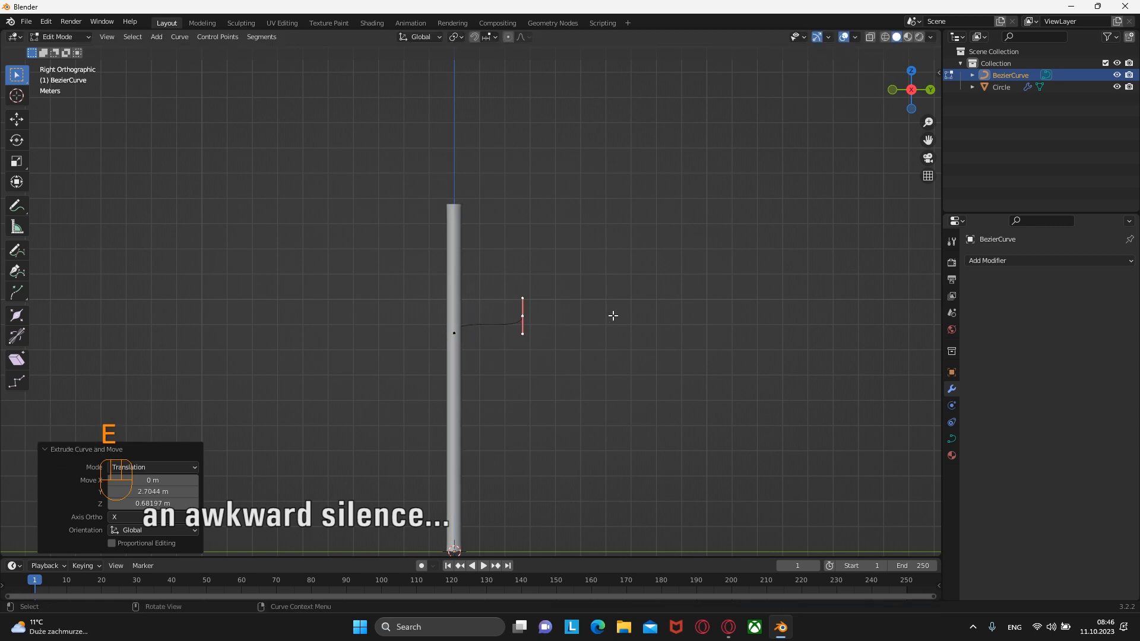
{"action": "key", "text": "r"}
{"action": "left_click", "coordinate": [382, 355]}
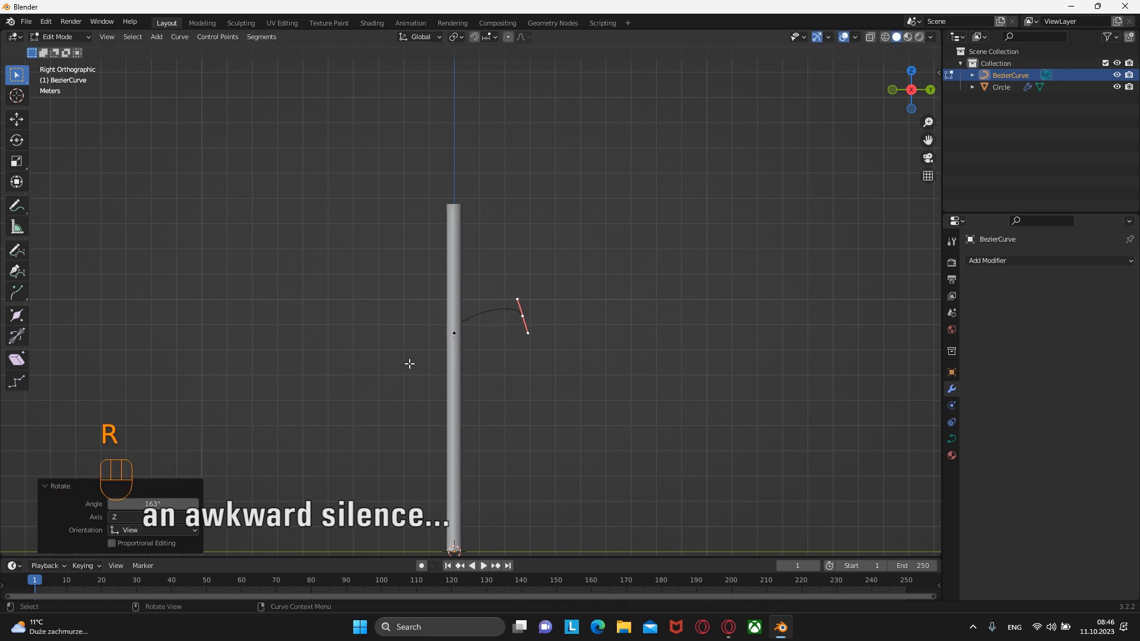
Step: Enlarge the extruded end point's handles and reposition the point beside the tube to form a rounded arch
{"action": "key", "text": "s"}
{"action": "left_click", "coordinate": [604, 326]}
{"action": "key", "text": "g"}
{"action": "left_click", "coordinate": [651, 330]}
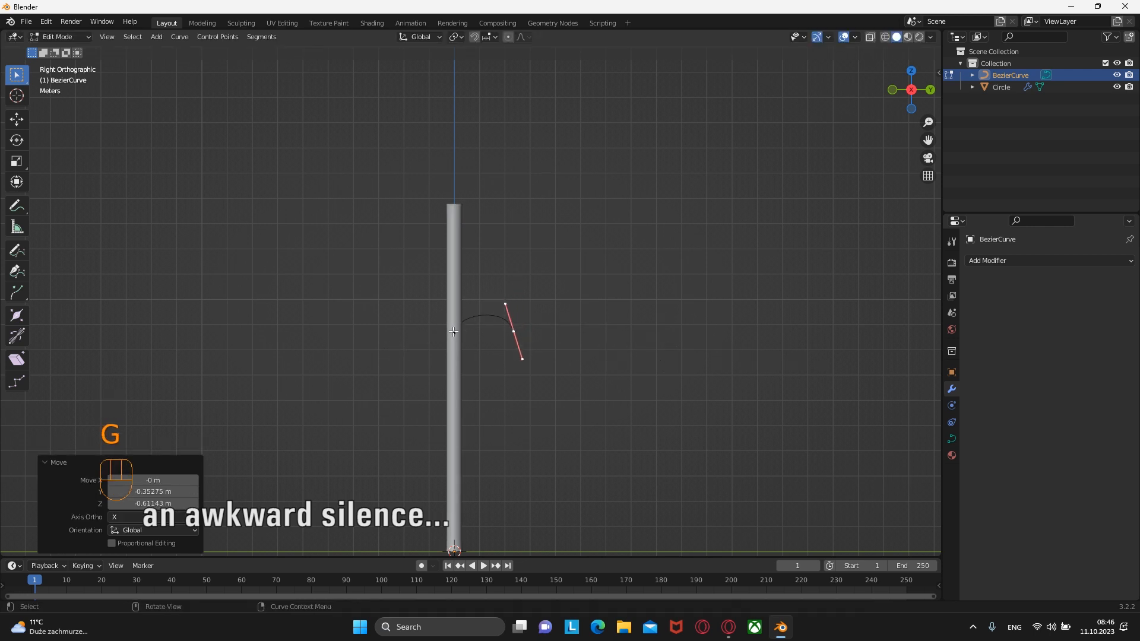
{"action": "key", "text": "s"}
{"action": "left_click", "coordinate": [542, 323]}
{"action": "key", "text": "s"}
{"action": "left_click", "coordinate": [570, 331]}
{"action": "key", "text": "g"}
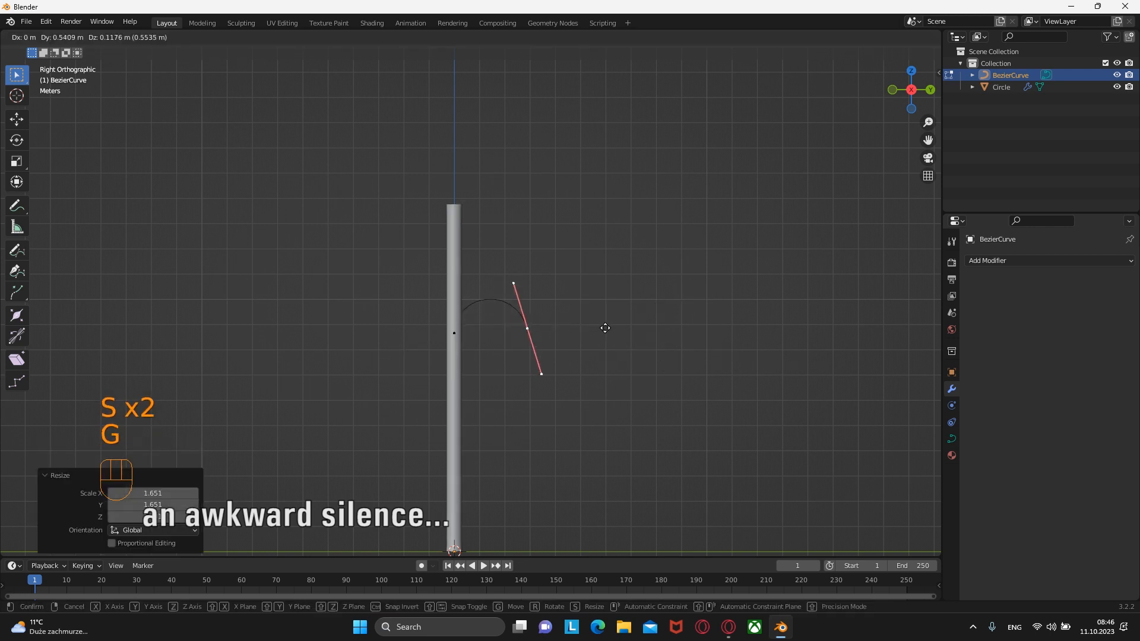
{"action": "left_click", "coordinate": [615, 328]}
Step: Refine the arch's end point by rotating it about 2.3°, rescaling its handles and moving it slightly
{"action": "key", "text": "r"}
{"action": "left_click", "coordinate": [736, 365]}
{"action": "key", "text": "s"}
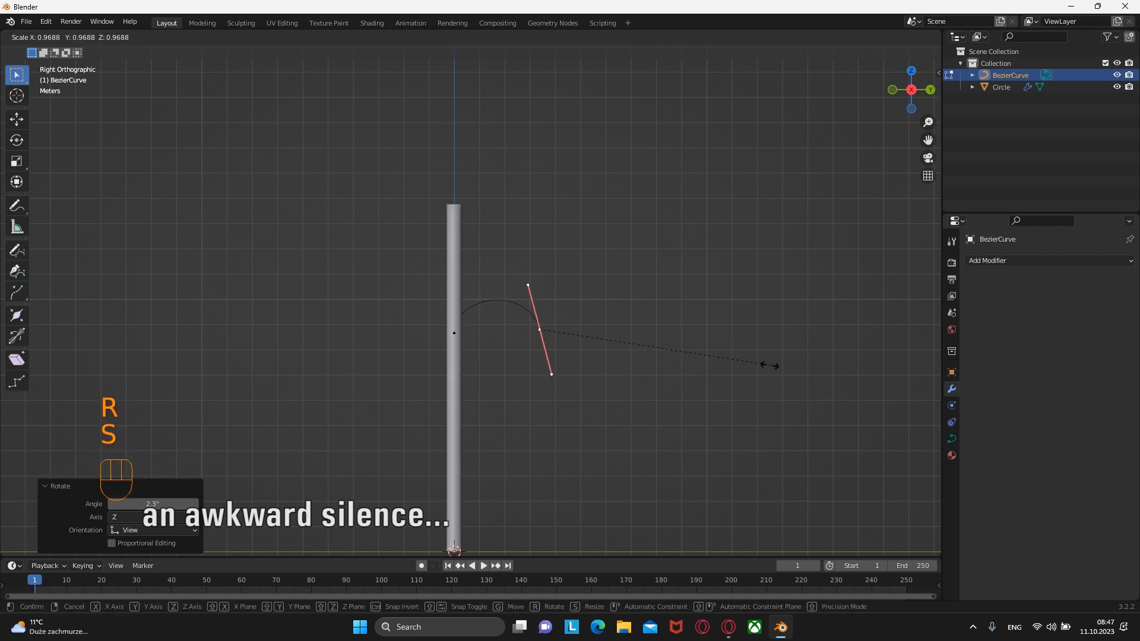
{"action": "left_click", "coordinate": [804, 359]}
{"action": "left_click", "coordinate": [454, 333]}
{"action": "key", "text": "s"}
{"action": "left_click", "coordinate": [633, 325]}
{"action": "left_click", "coordinate": [544, 329]}
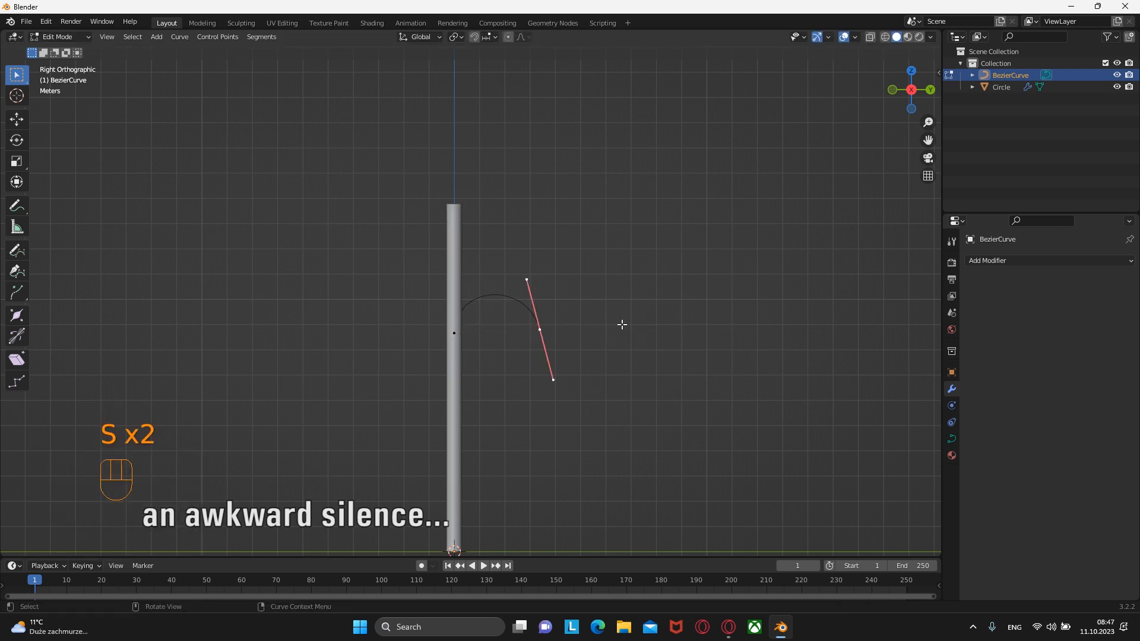
{"action": "key", "text": "g"}
{"action": "left_click", "coordinate": [646, 321]}
Step: Add a Curve modifier to the tube in Object Mode, with BezierCurve as the curve object and -X as the deform axis
{"action": "key", "text": "Tab"}
{"action": "middle_click_drag", "start_coordinate": [703, 342], "coordinate": [532, 308]}
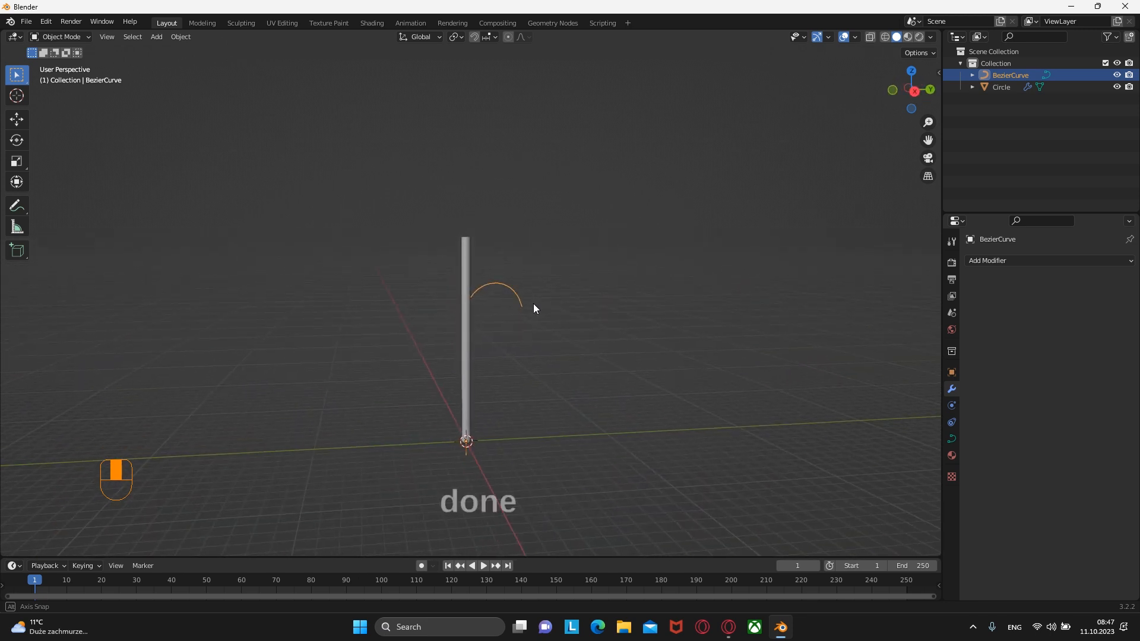
{"action": "left_click", "coordinate": [465, 279]}
{"action": "left_click", "coordinate": [1074, 288]}
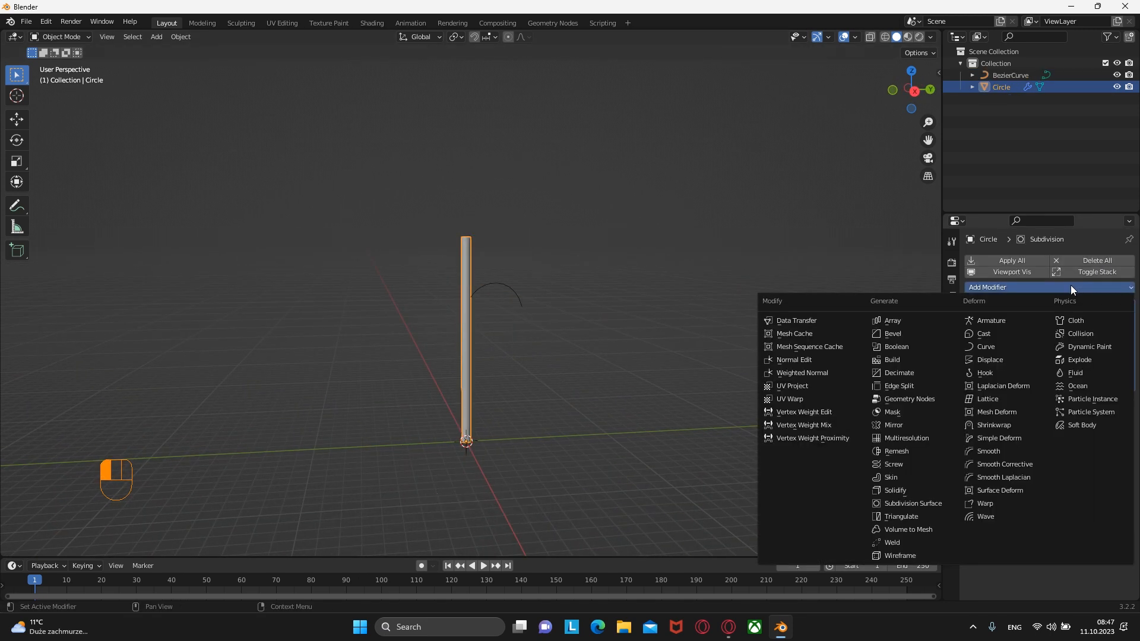
{"action": "left_click", "coordinate": [974, 349]}
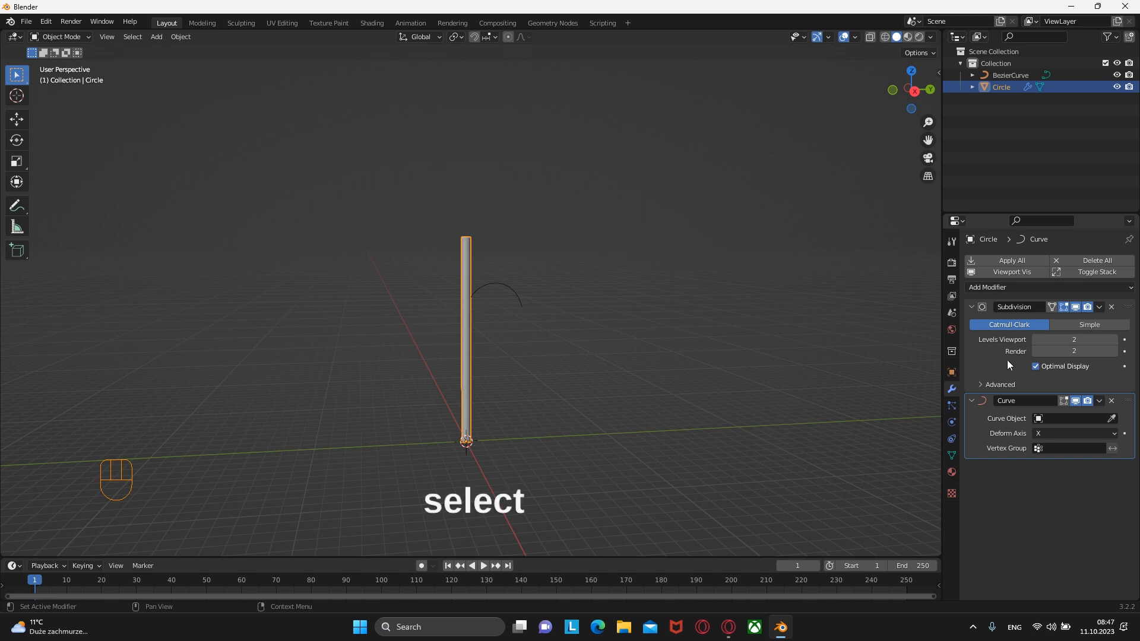
{"action": "left_click", "coordinate": [1112, 419]}
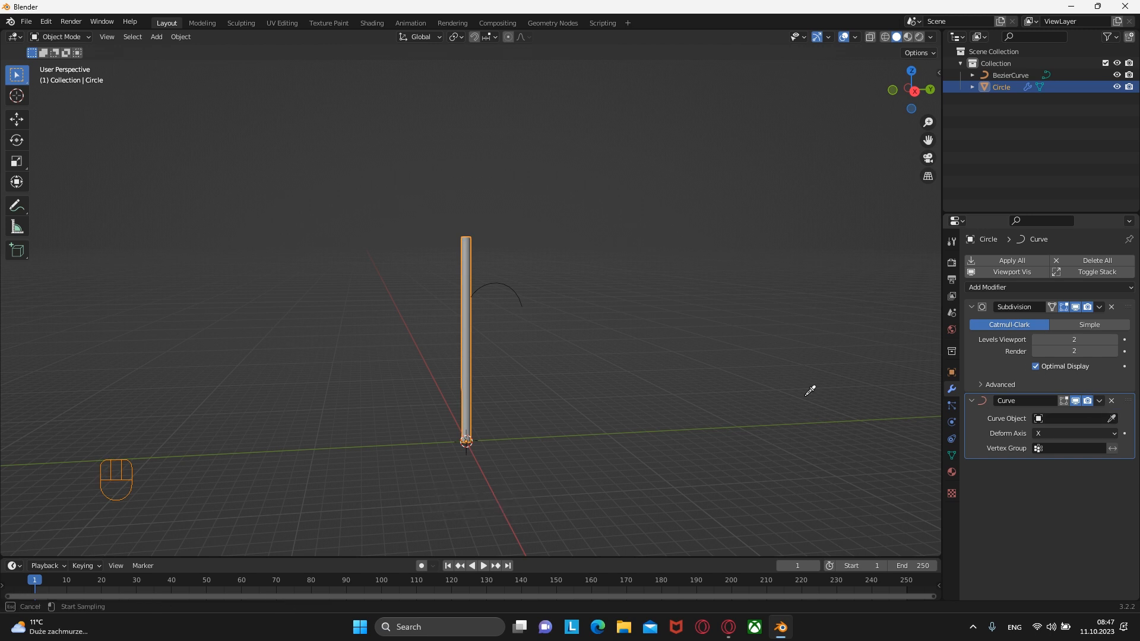
{"action": "left_click", "coordinate": [520, 296]}
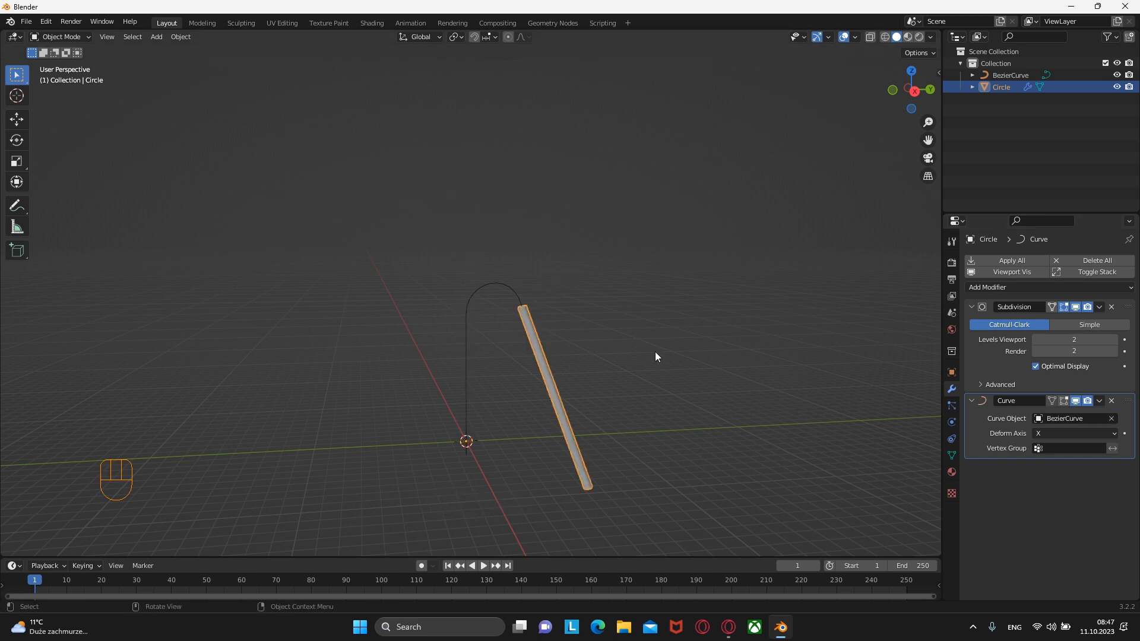
{"action": "left_click", "coordinate": [1075, 433]}
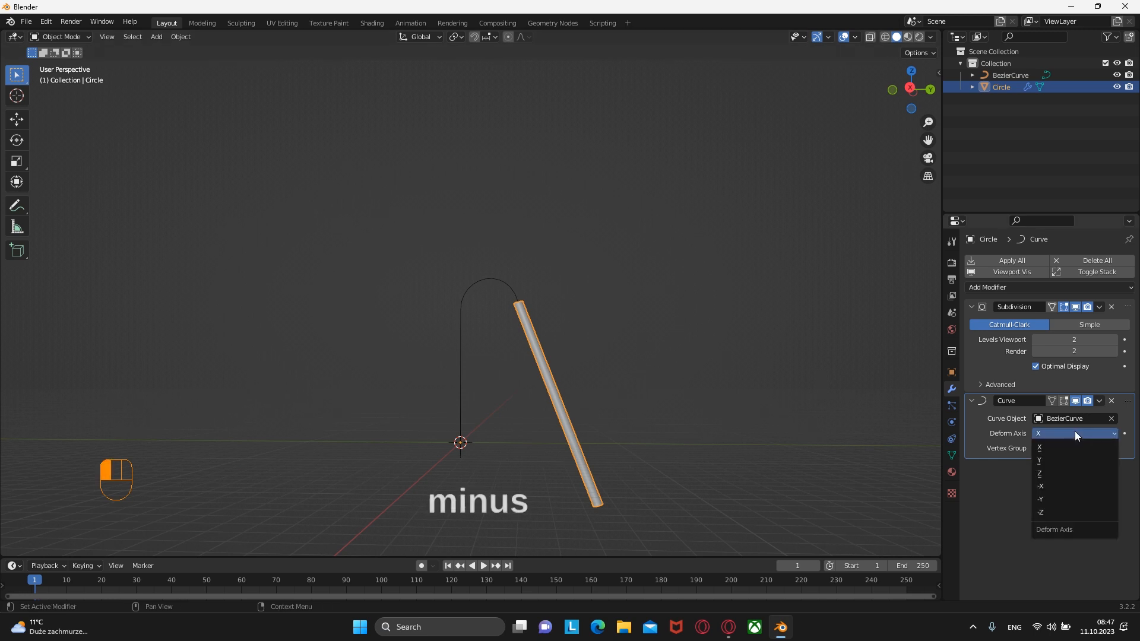
{"action": "left_click", "coordinate": [1045, 486]}
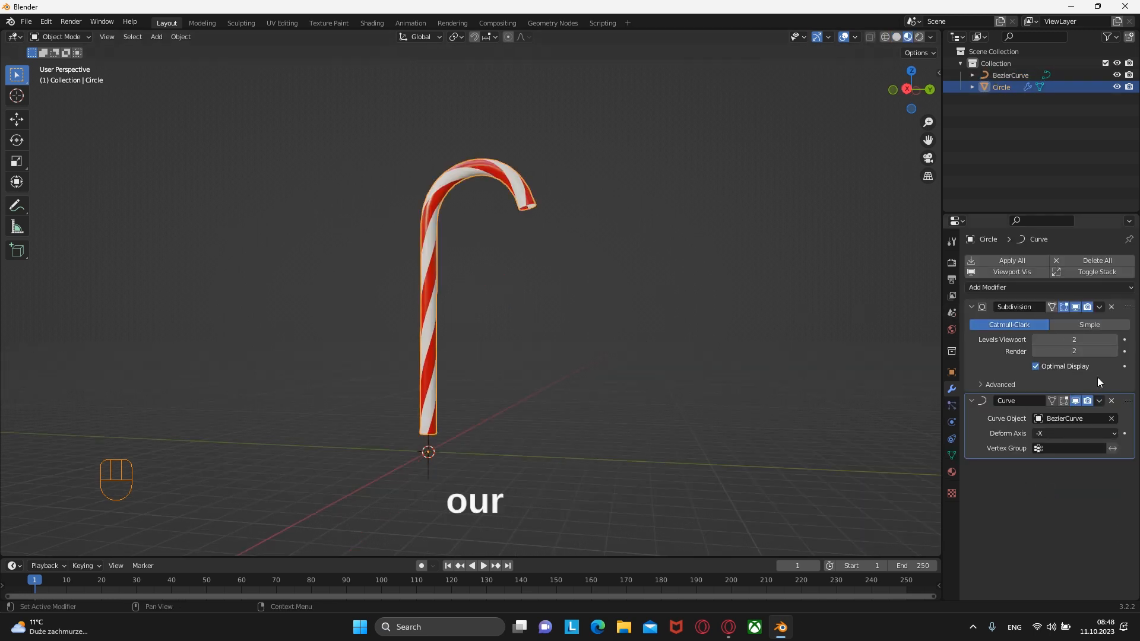
Step: Apply the Curve modifier ahead of the Subdivision modifier and delete the BezierCurve object
{"action": "left_click", "coordinate": [1103, 403]}
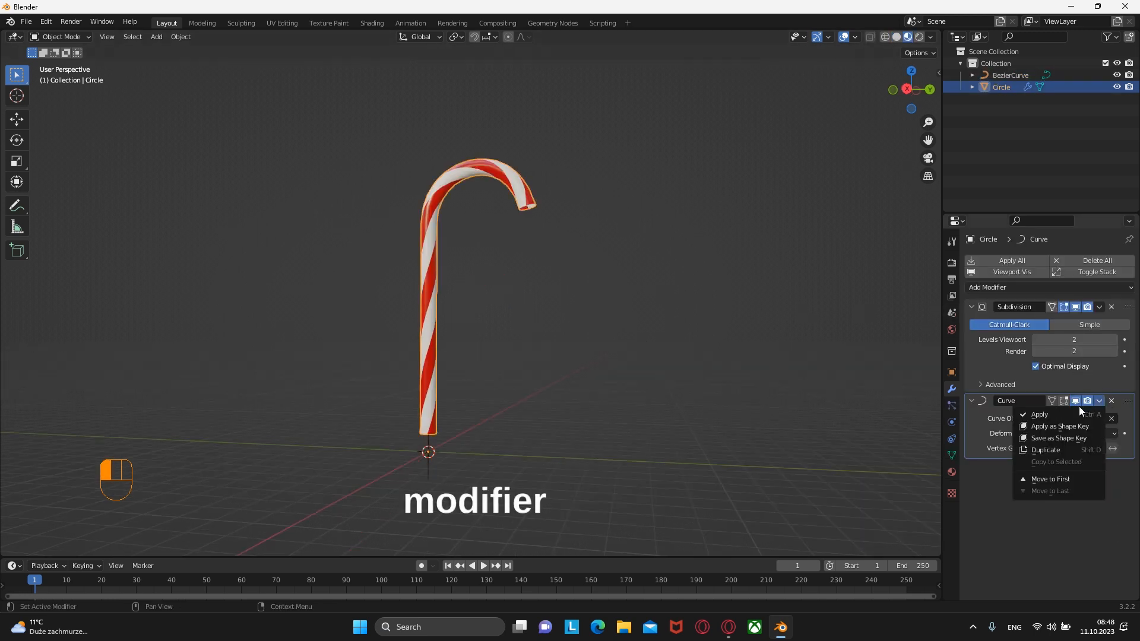
{"action": "left_click", "coordinate": [1048, 477]}
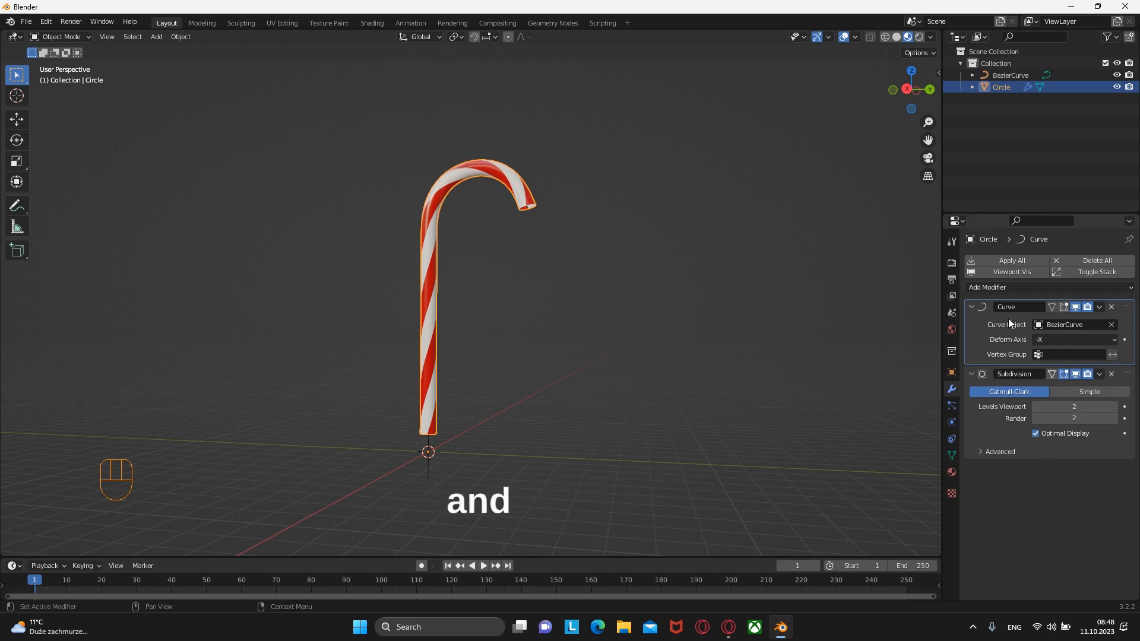
{"action": "key", "text": "ctrl+a"}
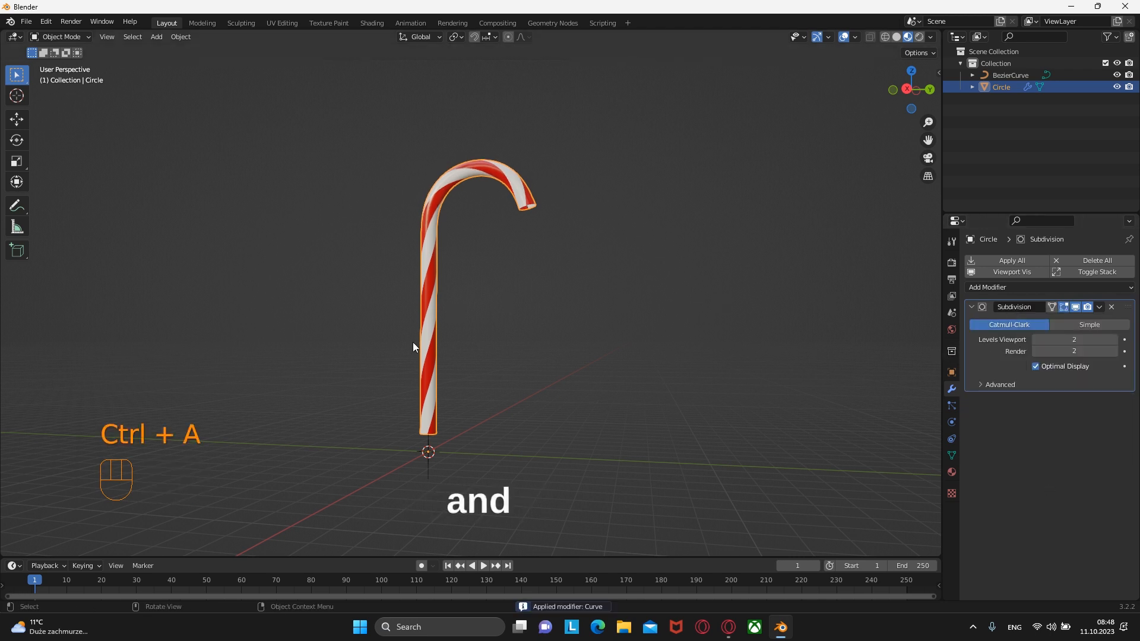
{"action": "left_click", "coordinate": [429, 465]}
{"action": "key", "text": "Delete"}
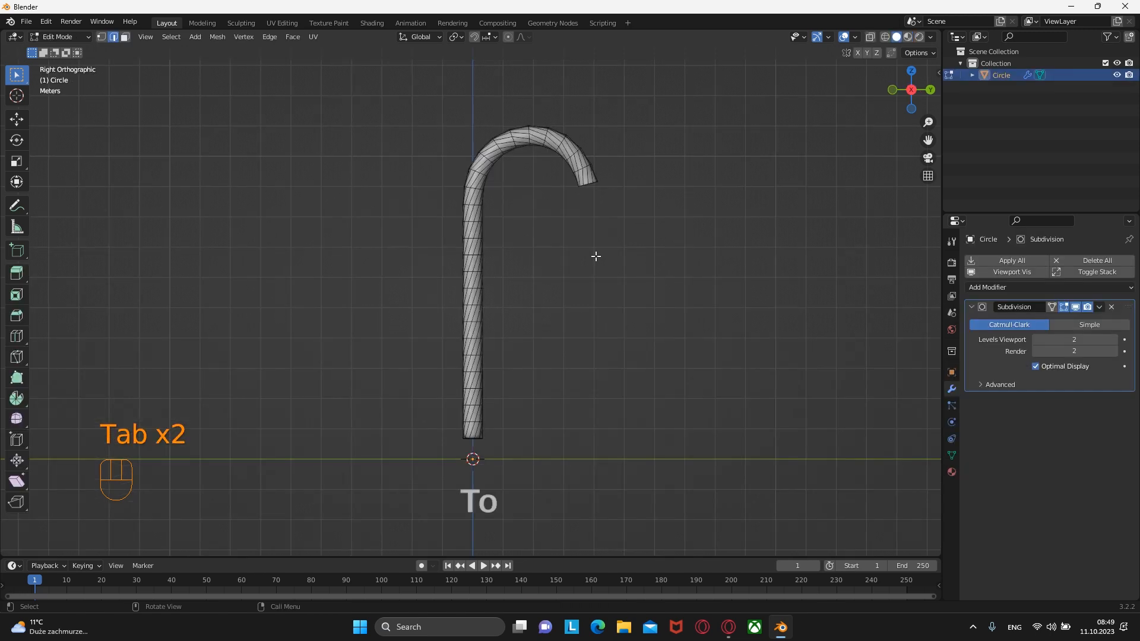
Step: Cap the hook's open end by extruding its edge loop inward at scales 0.740 and 0.533, and merge the innermost loop
{"action": "middle_click_drag", "start_coordinate": [595, 256], "coordinate": [493, 179]}
{"action": "scroll", "coordinate": [504, 285], "scroll_direction": "up", "scroll_amount": 5}
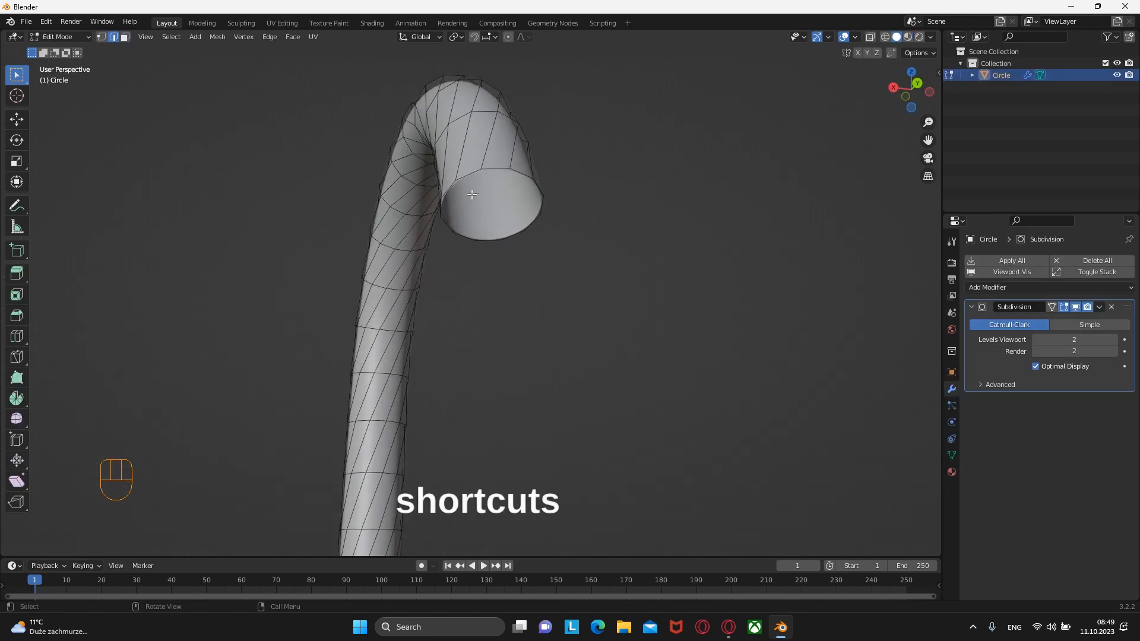
{"action": "left_click", "coordinate": [498, 166], "text": "alt"}
{"action": "key", "text": "e"}
{"action": "key", "text": "s"}
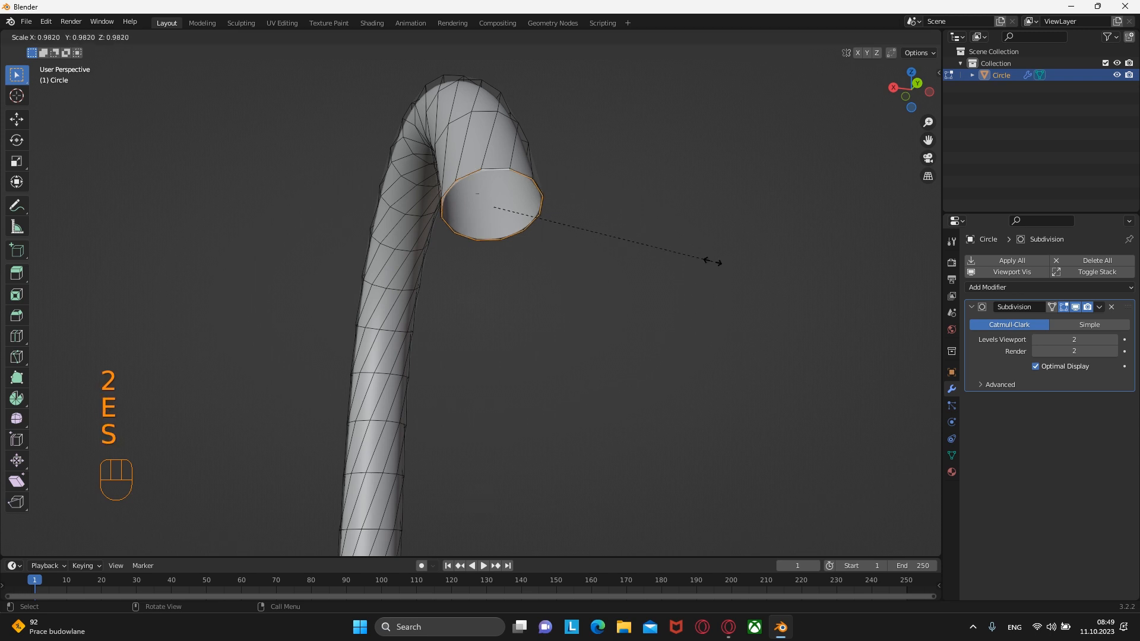
{"action": "left_click", "coordinate": [653, 257]}
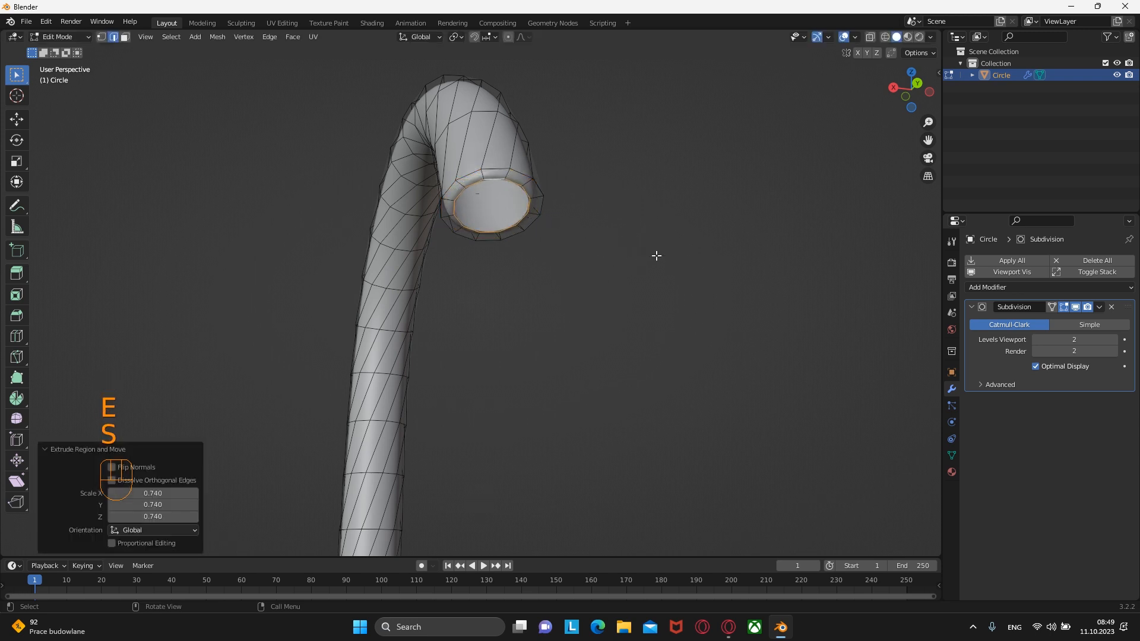
{"action": "key", "text": "e"}
{"action": "key", "text": "s"}
{"action": "left_click", "coordinate": [596, 265]}
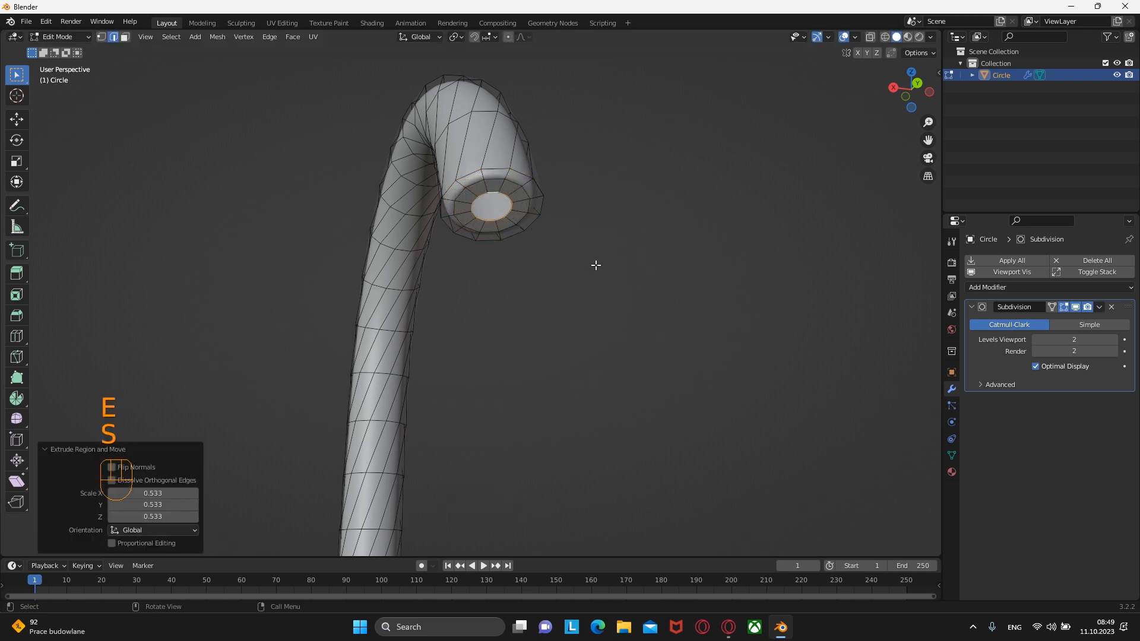
{"action": "key", "text": "m"}
{"action": "left_click", "coordinate": [597, 265]}
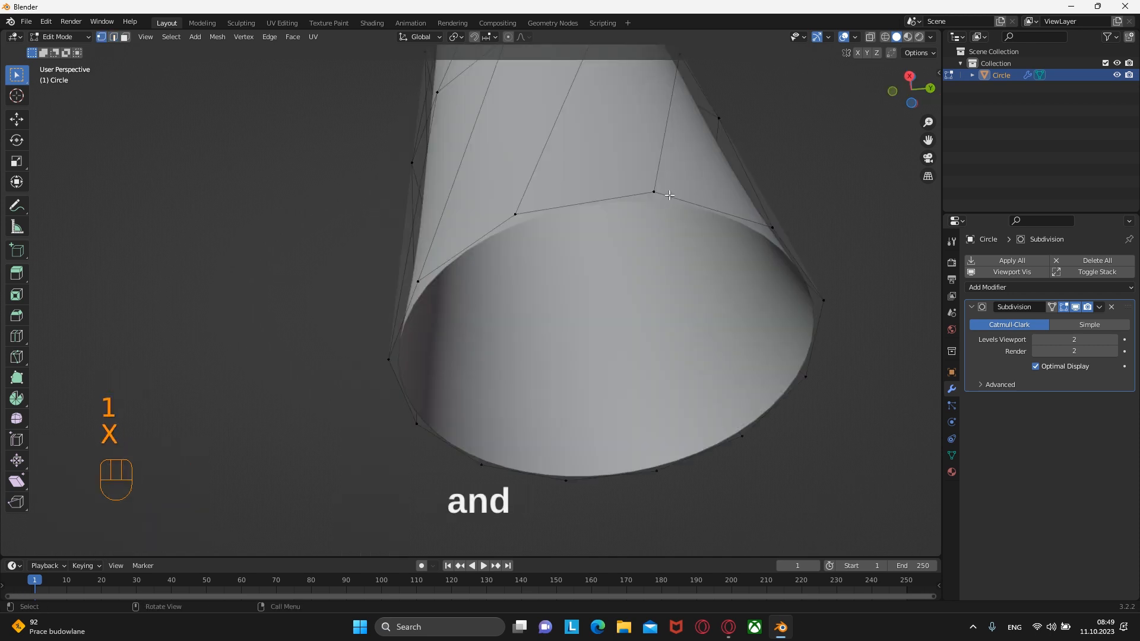
Step: Close the open tube end with inward extrusions scaled to 0.925 and about 0.64, and merge the innermost vertices
{"action": "left_click", "coordinate": [765, 333], "text": "alt"}
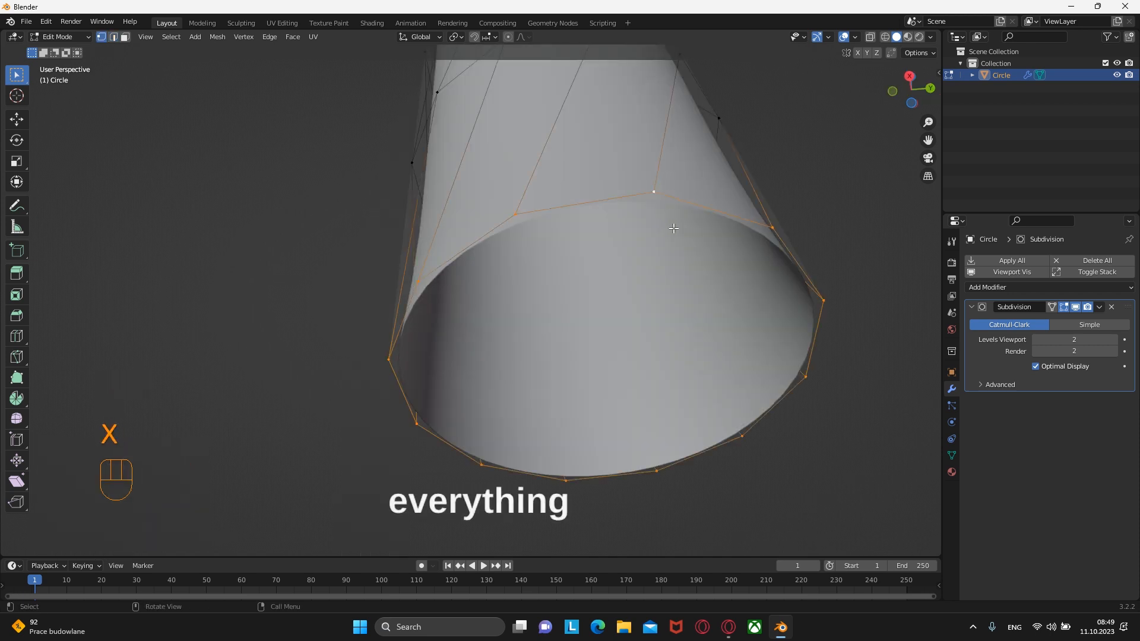
{"action": "key", "text": "e"}
{"action": "key", "text": "s"}
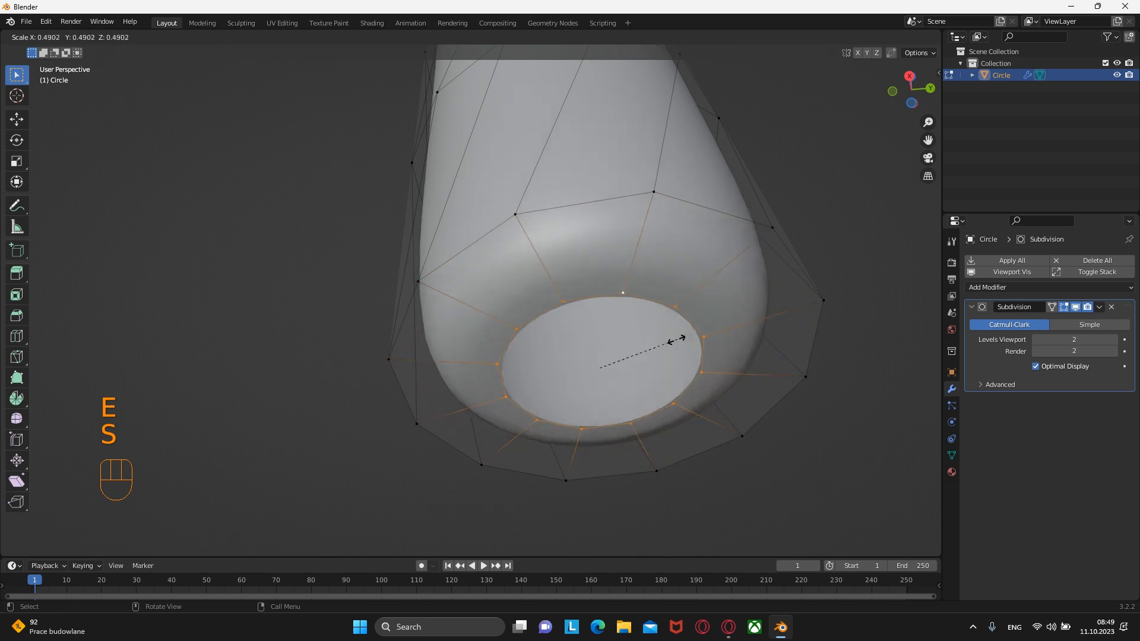
{"action": "left_click", "coordinate": [745, 312]}
{"action": "key", "text": "e"}
{"action": "key", "text": "s"}
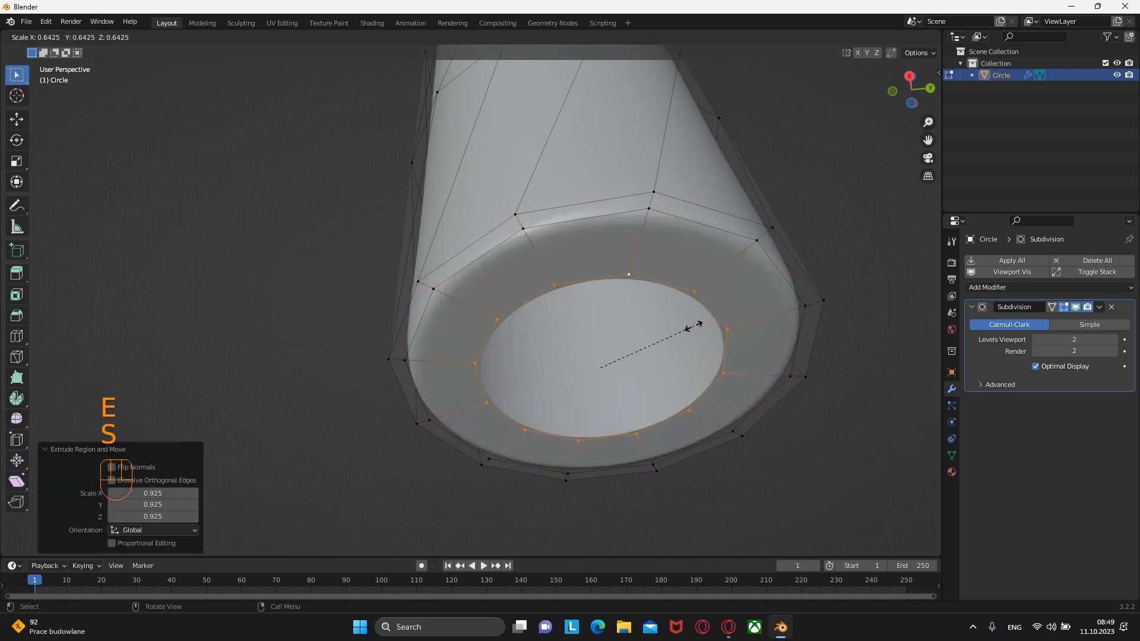
{"action": "left_click", "coordinate": [693, 326]}
{"action": "key", "text": "m"}
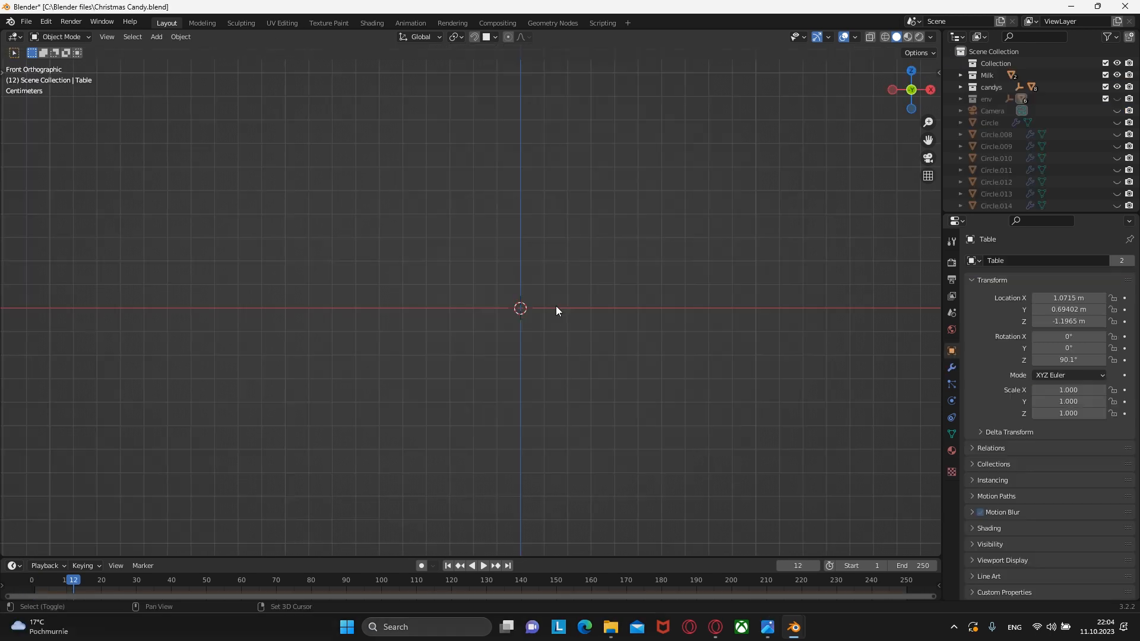
Step: Add a mesh circle with 12 vertices at the world origin of the Christmas Candy file
{"action": "key", "text": "shift+a"}
{"action": "mouse_move", "coordinate": [556, 307]}
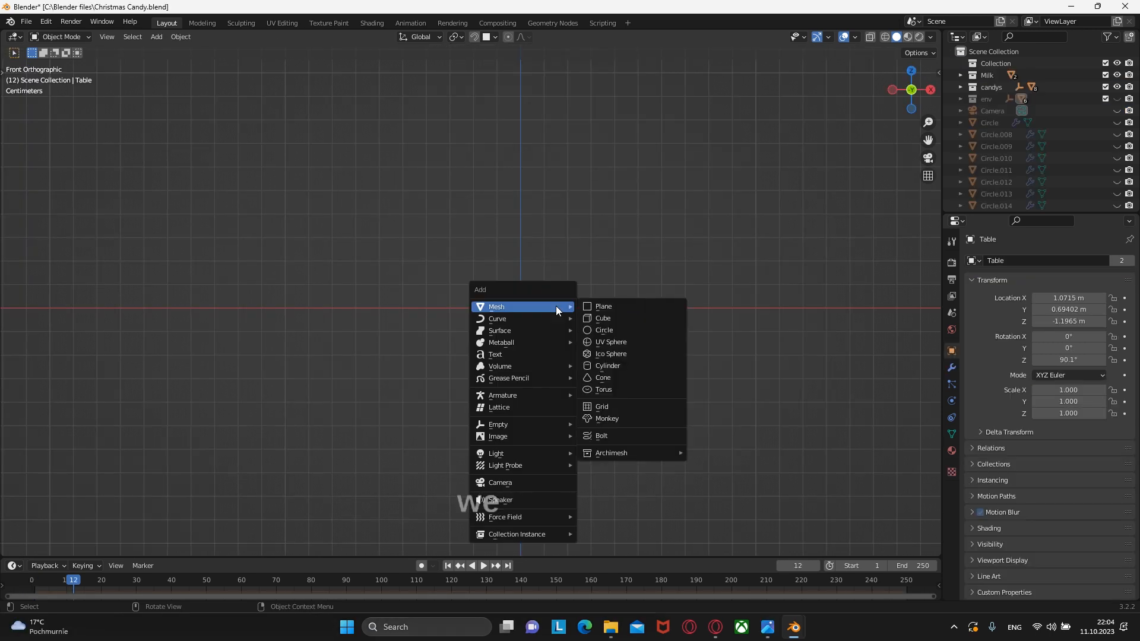
{"action": "left_click", "coordinate": [596, 331]}
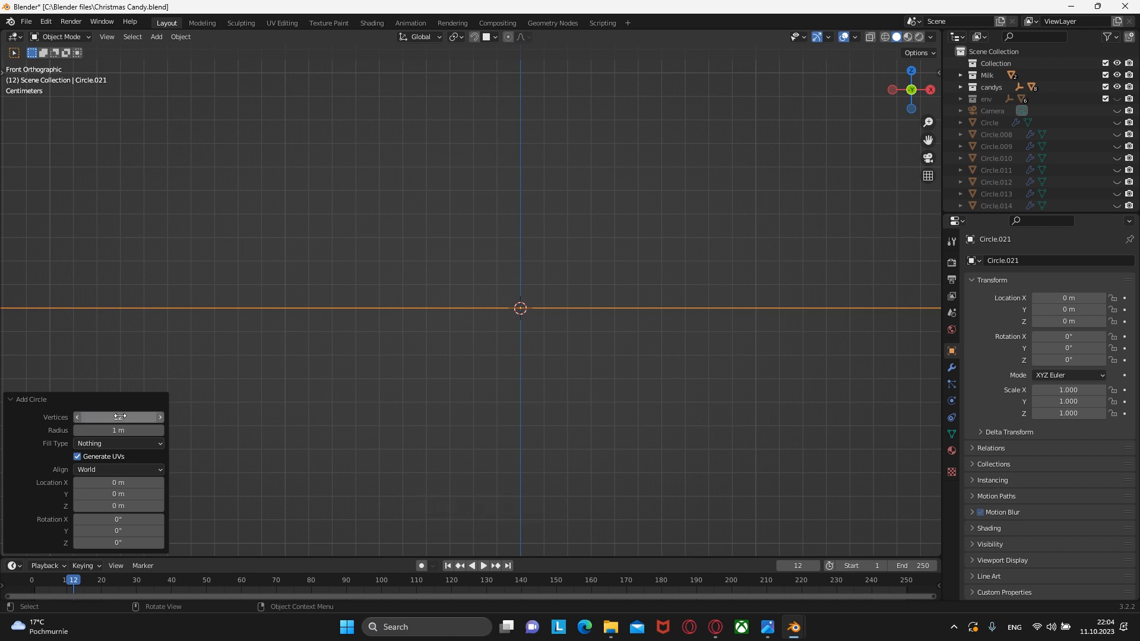
{"action": "middle_click_drag", "start_coordinate": [562, 352], "coordinate": [565, 387]}
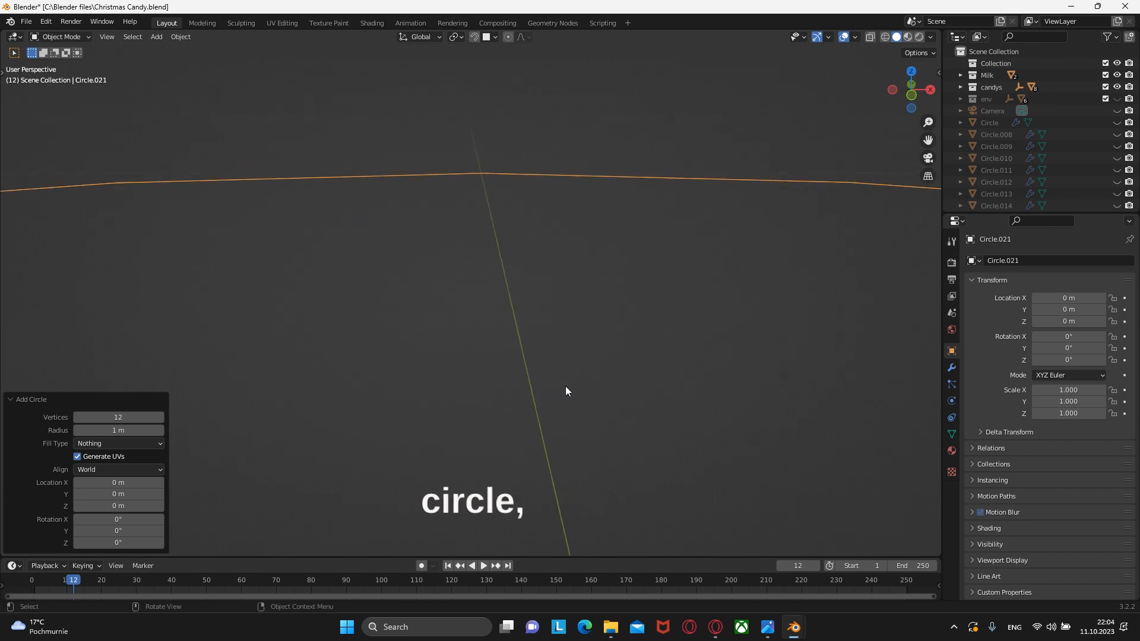
Step: Extrude the whole circle along Z to form a short ring wall
{"action": "key", "text": "Tab"}
{"action": "key", "text": "a"}
{"action": "key", "text": "e"}
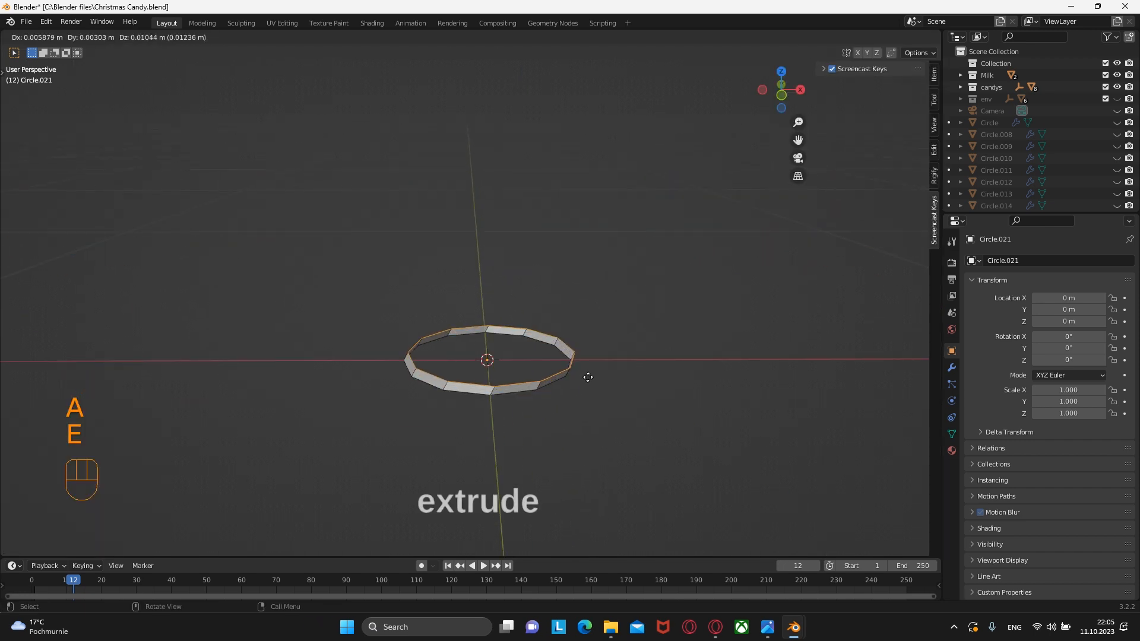
{"action": "key", "text": "z"}
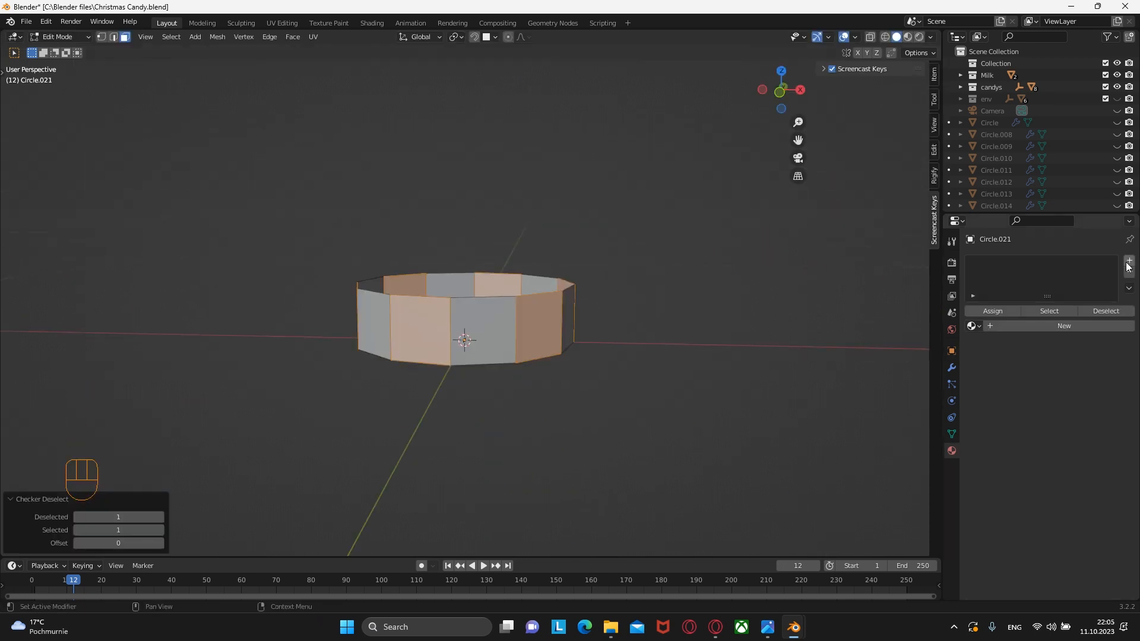
Step: Assign red Material.002 and white Material.001 to the ring's two material slots
{"action": "left_click", "coordinate": [973, 345]}
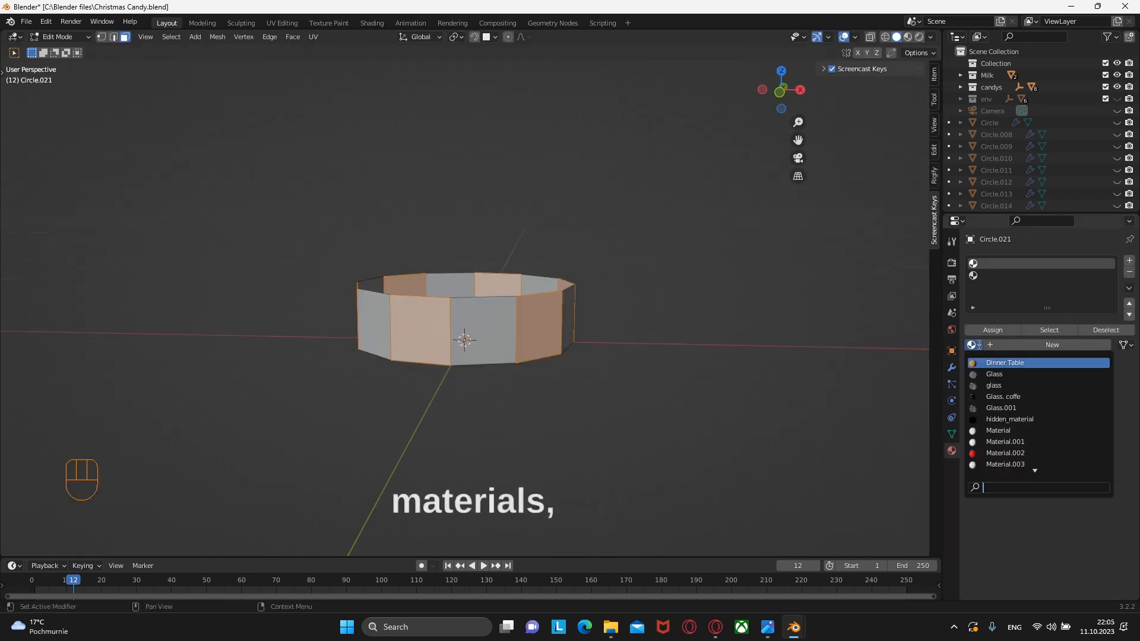
{"action": "left_click", "coordinate": [973, 345]}
{"action": "left_click", "coordinate": [989, 443]}
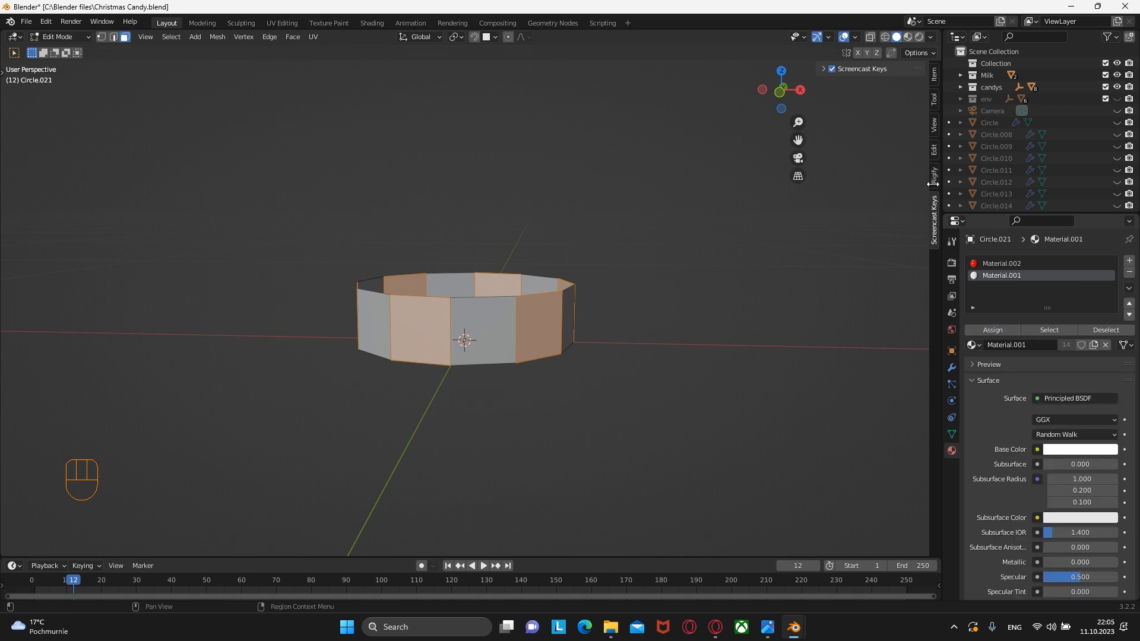
{"action": "left_click", "coordinate": [908, 37]}
Step: Add a Subdivision Surface modifier with viewport level 2 and a Simple Deform modifier twisting 80° about Z to the ring
{"action": "left_click", "coordinate": [1010, 260]}
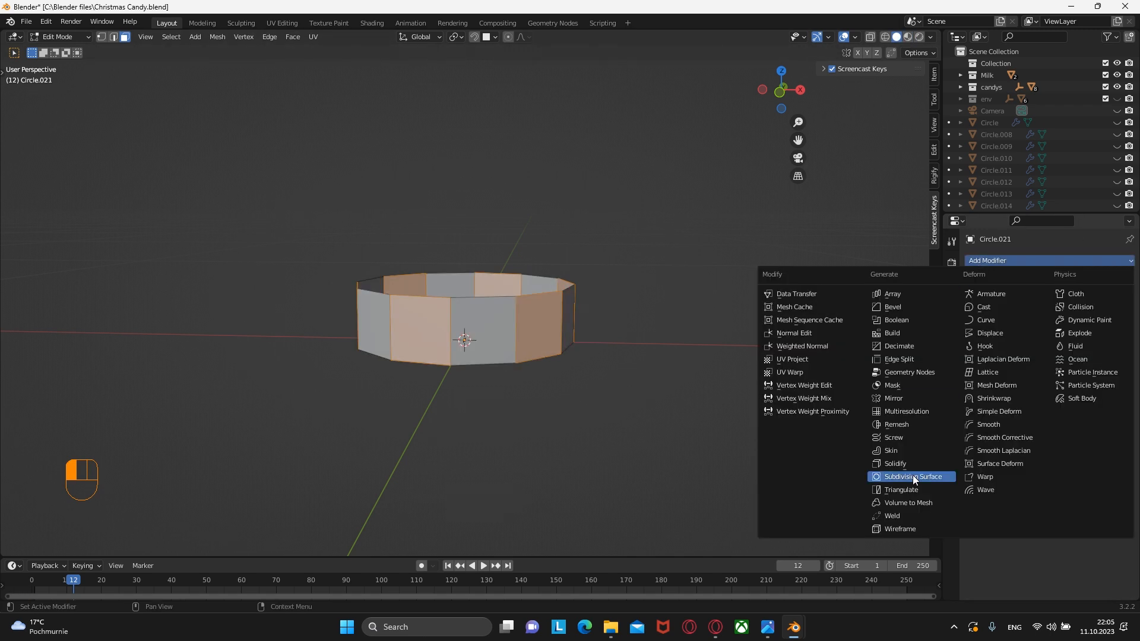
{"action": "left_click", "coordinate": [914, 477]}
{"action": "left_click", "coordinate": [1117, 341]}
{"action": "left_click", "coordinate": [1068, 287]}
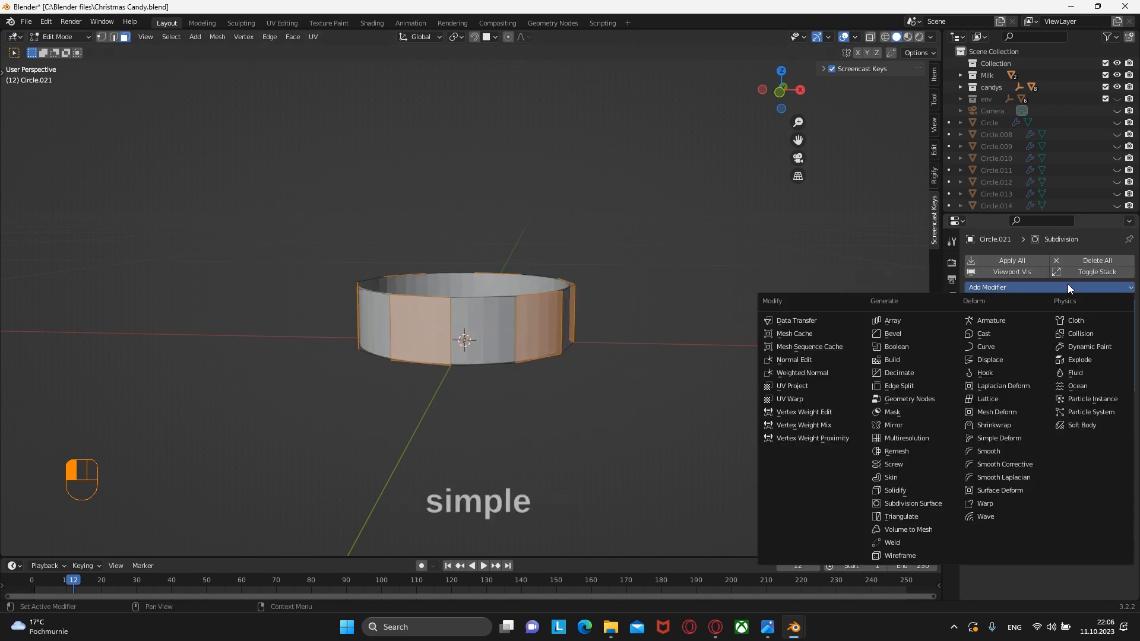
{"action": "left_click", "coordinate": [996, 439]}
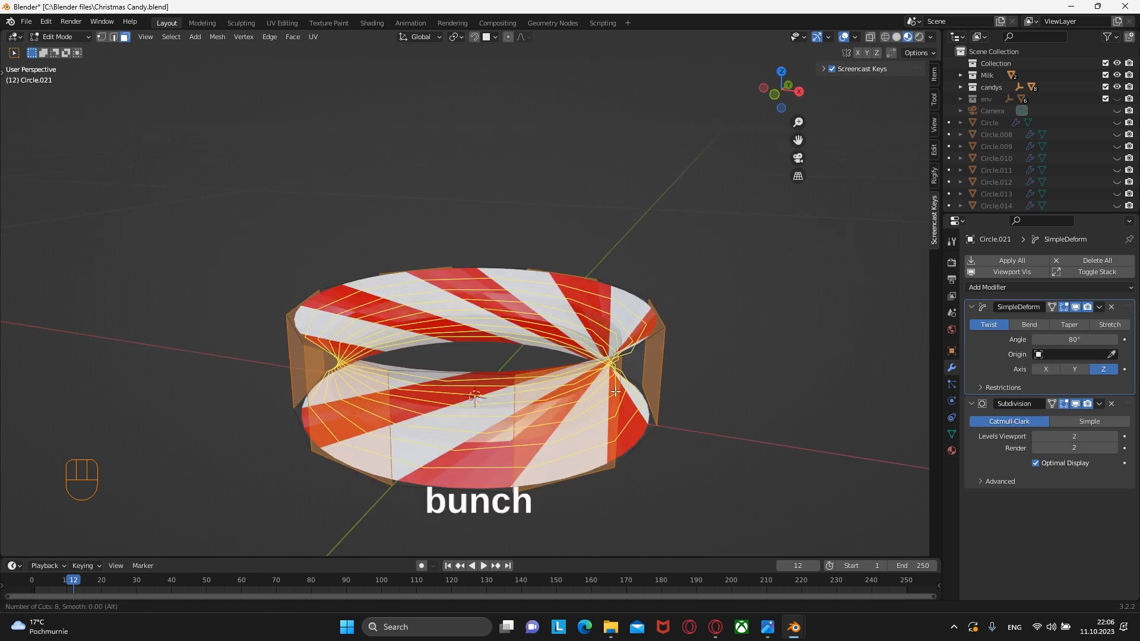
Step: Add 8 horizontal loop cuts around the ring's wall
{"action": "left_click", "coordinate": [615, 392]}
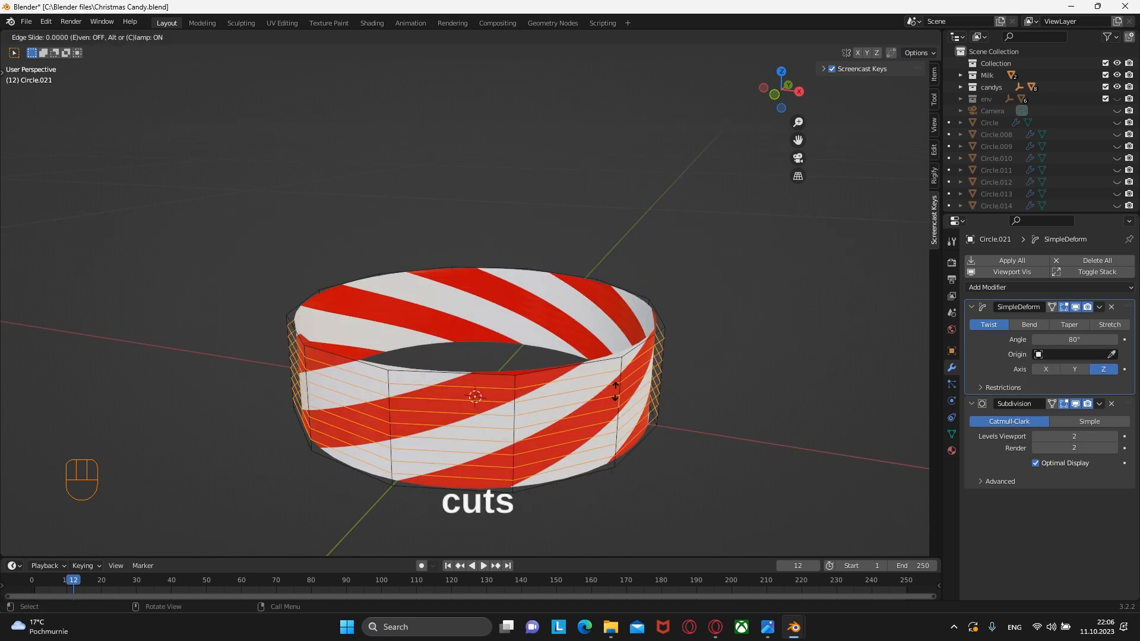
{"action": "key", "text": "Tab"}
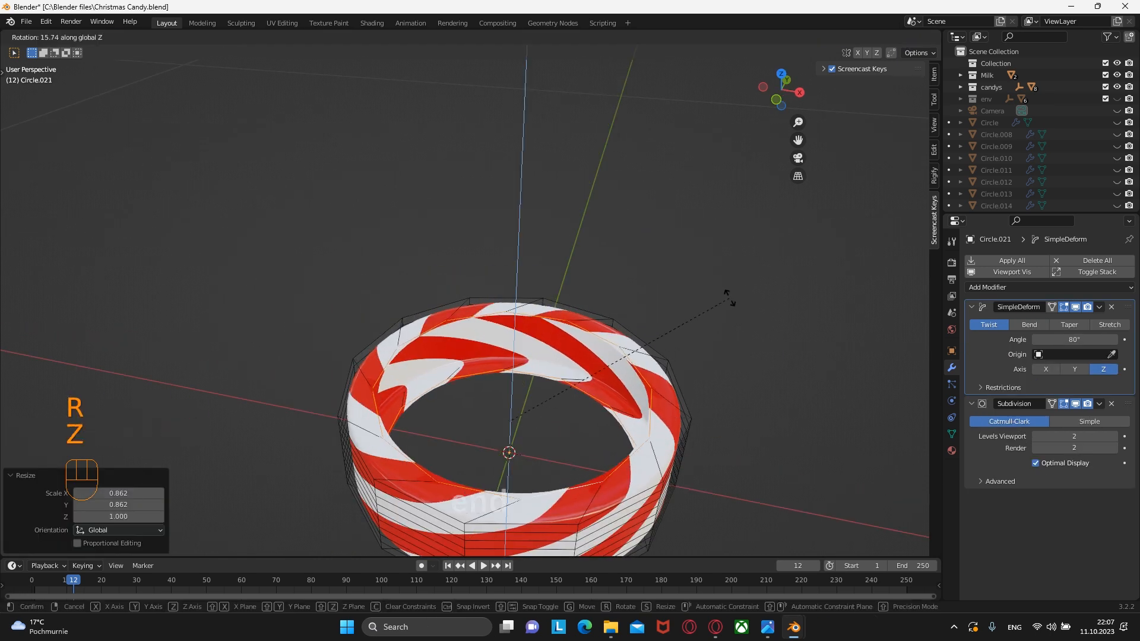
Step: Scale the ring's inner edge loops to about 0.862 in X and Y and rotate them about Z
{"action": "key", "text": "s"}
{"action": "key", "text": "shift+z"}
{"action": "left_click", "coordinate": [730, 364]}
{"action": "key", "text": "r"}
{"action": "key", "text": "z"}
{"action": "left_click", "coordinate": [747, 269]}
Step: Shrink the inner edge loops further in the XY plane and rotate them about Z to continue the stripe swirl
{"action": "key", "text": "s"}
{"action": "key", "text": "s"}
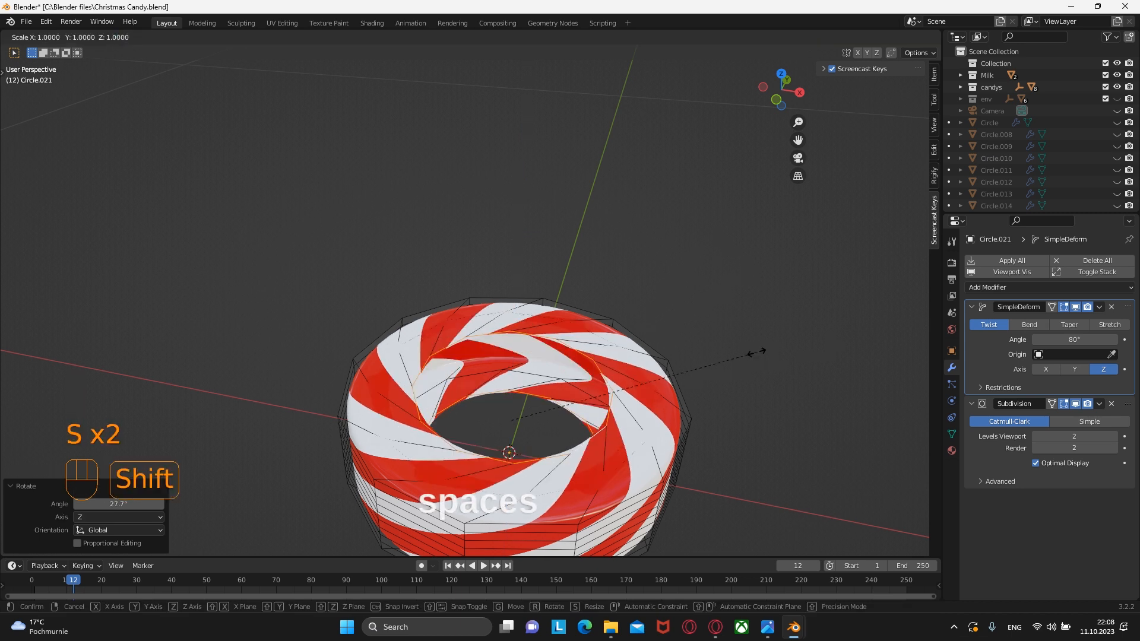
{"action": "key", "text": "shift+z"}
{"action": "left_click", "coordinate": [671, 377]}
{"action": "key", "text": "s"}
{"action": "key", "text": "z"}
{"action": "key", "text": "r"}
{"action": "key", "text": "z"}
{"action": "left_click", "coordinate": [764, 366]}
Step: Extrude the inner loop inward to about 0.6 scale in X and Y, and merge the top loop at its center
{"action": "key", "text": "e"}
{"action": "key", "text": "s"}
{"action": "key", "text": "shift+z"}
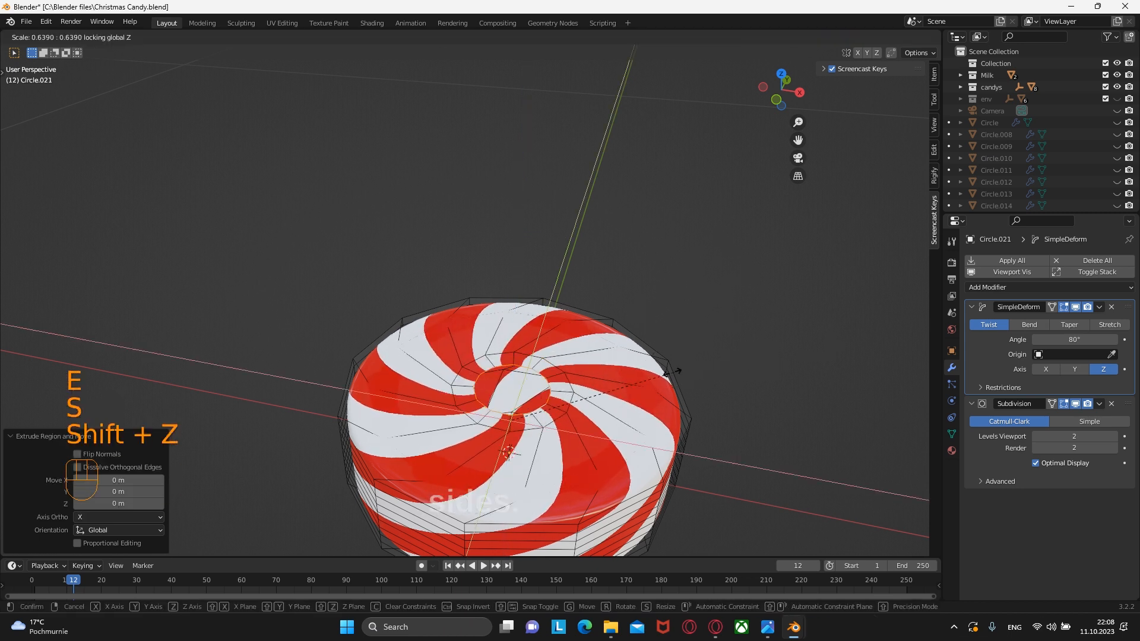
{"action": "left_click", "coordinate": [659, 376]}
{"action": "key", "text": "m"}
{"action": "left_click", "coordinate": [756, 397]}
{"action": "key", "text": "ctrl+z"}
{"action": "key", "text": "m"}
{"action": "left_click", "coordinate": [538, 389]}
Step: Merge the innermost loop on the candy's underside at its center and return to Object Mode
{"action": "middle_click_drag", "start_coordinate": [537, 389], "coordinate": [525, 175]}
{"action": "left_click", "coordinate": [526, 174], "text": "alt"}
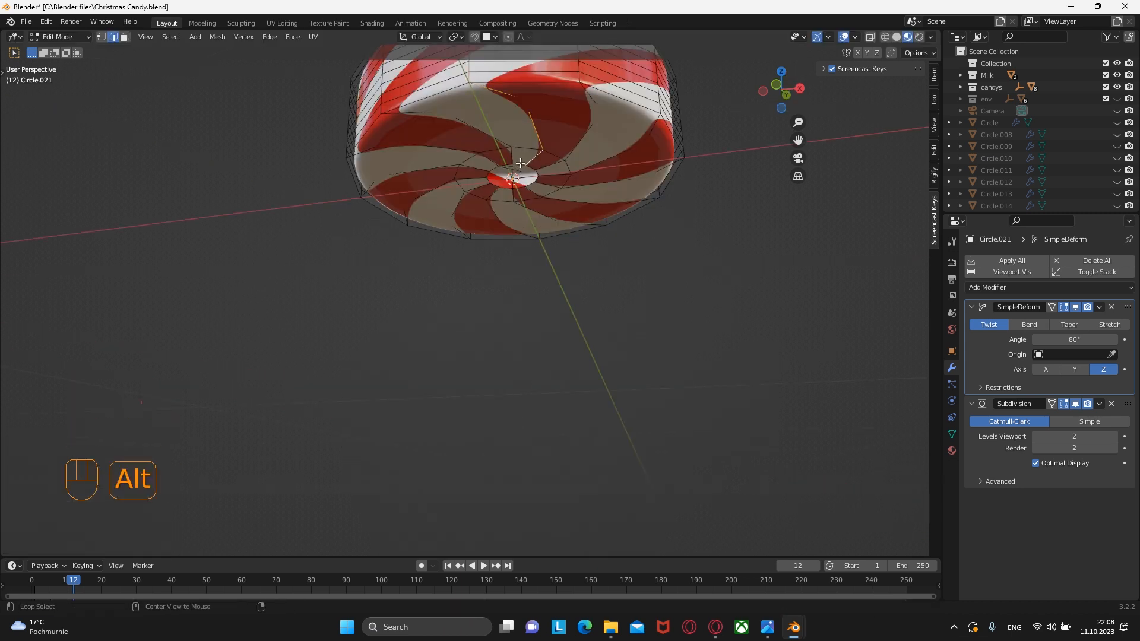
{"action": "key", "text": "m"}
{"action": "left_click", "coordinate": [525, 176]}
{"action": "key", "text": "Tab"}
{"action": "middle_click_drag", "start_coordinate": [547, 230], "coordinate": [568, 379]}
{"action": "scroll", "coordinate": [537, 368], "scroll_direction": "down", "scroll_amount": 4}
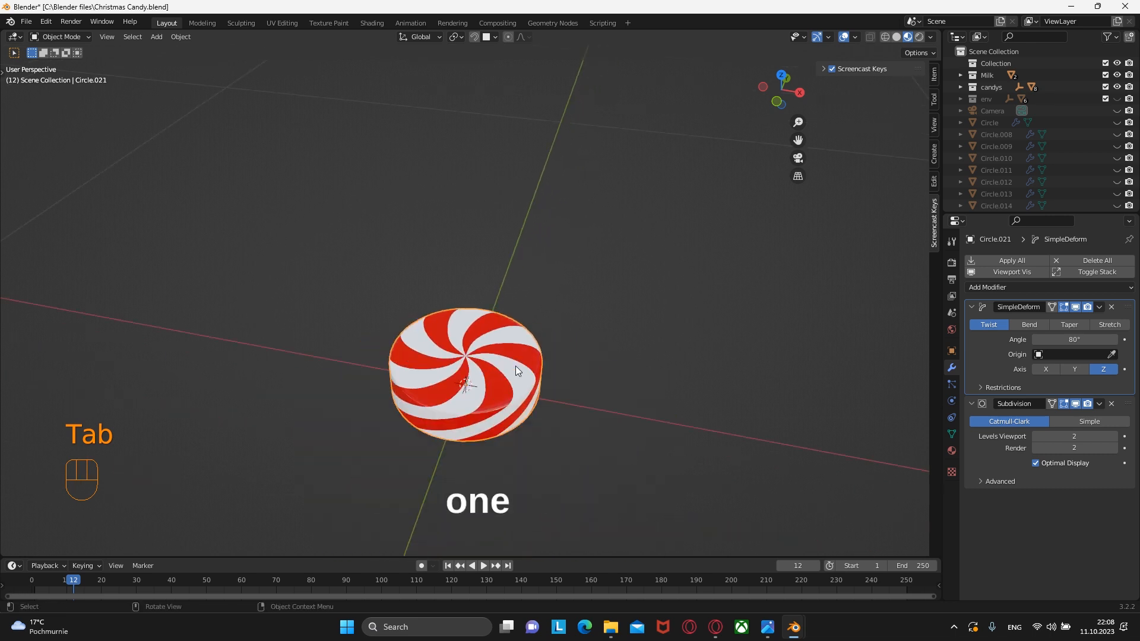
{"action": "middle_click_drag", "start_coordinate": [499, 376], "coordinate": [561, 346]}
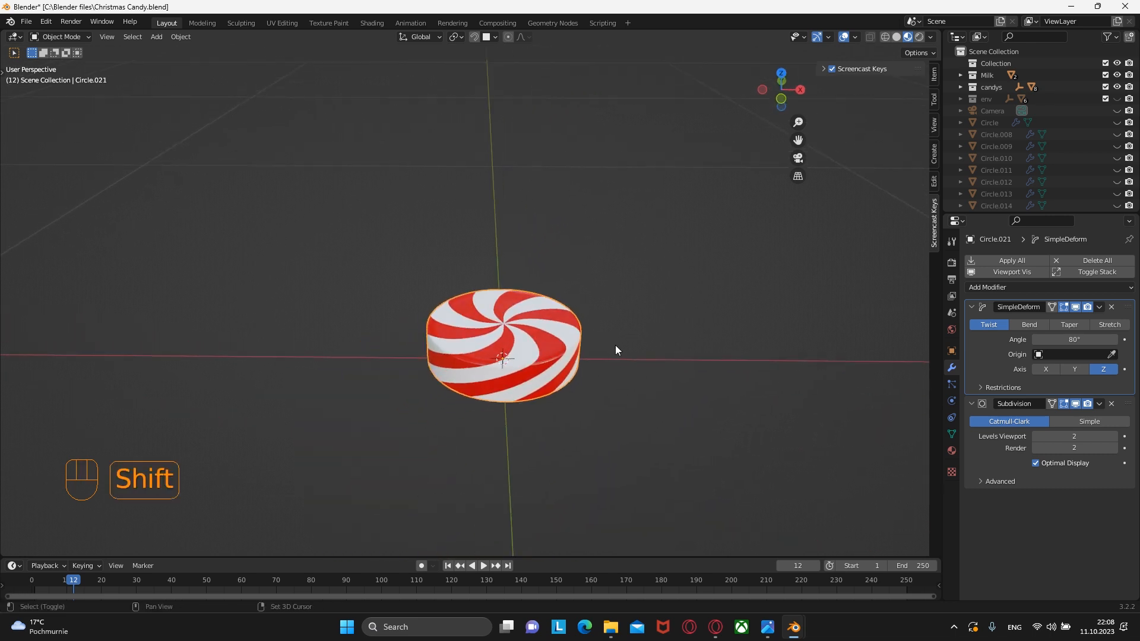
Step: Duplicate the round candy and move the copy about 0.287 m along X
{"action": "key", "text": "shift+d"}
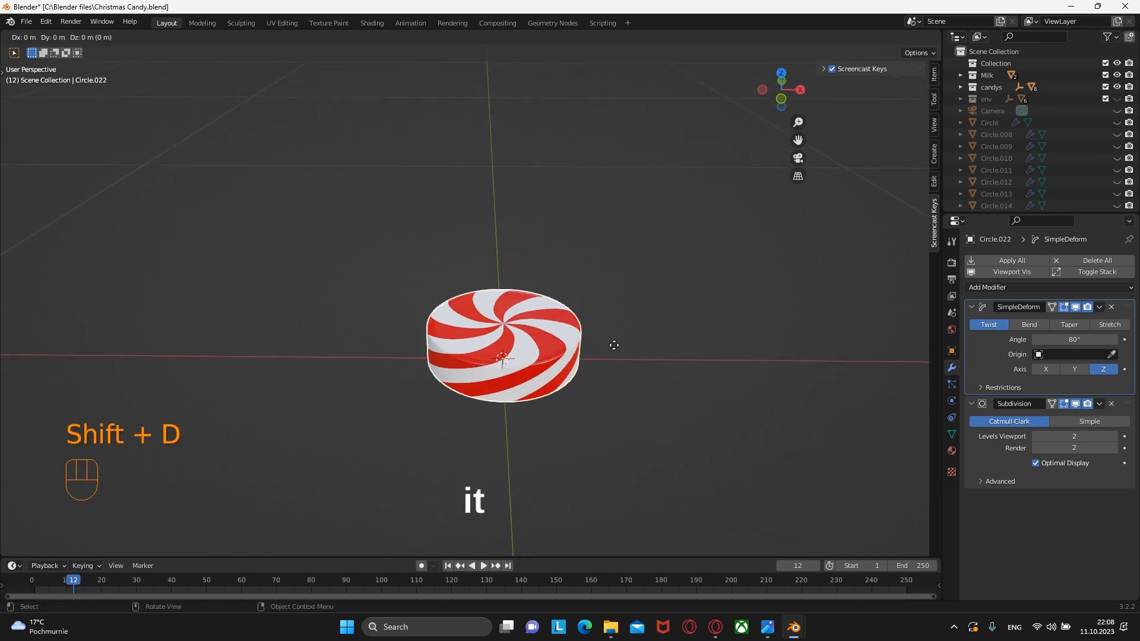
{"action": "key", "text": "y"}
{"action": "key", "text": "x"}
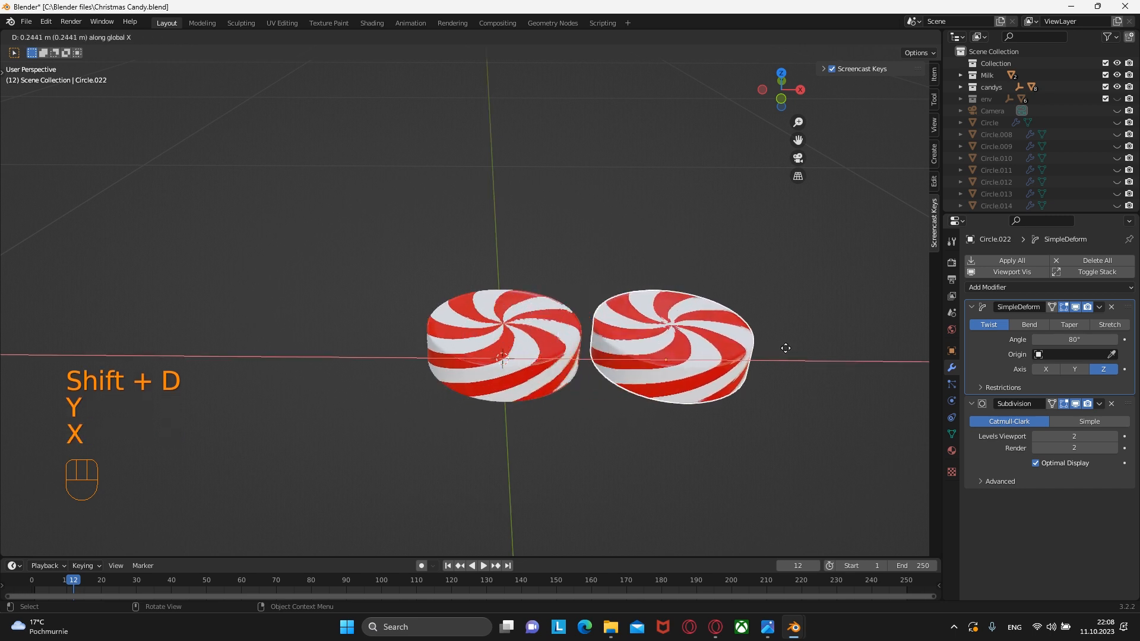
{"action": "left_click", "coordinate": [806, 348]}
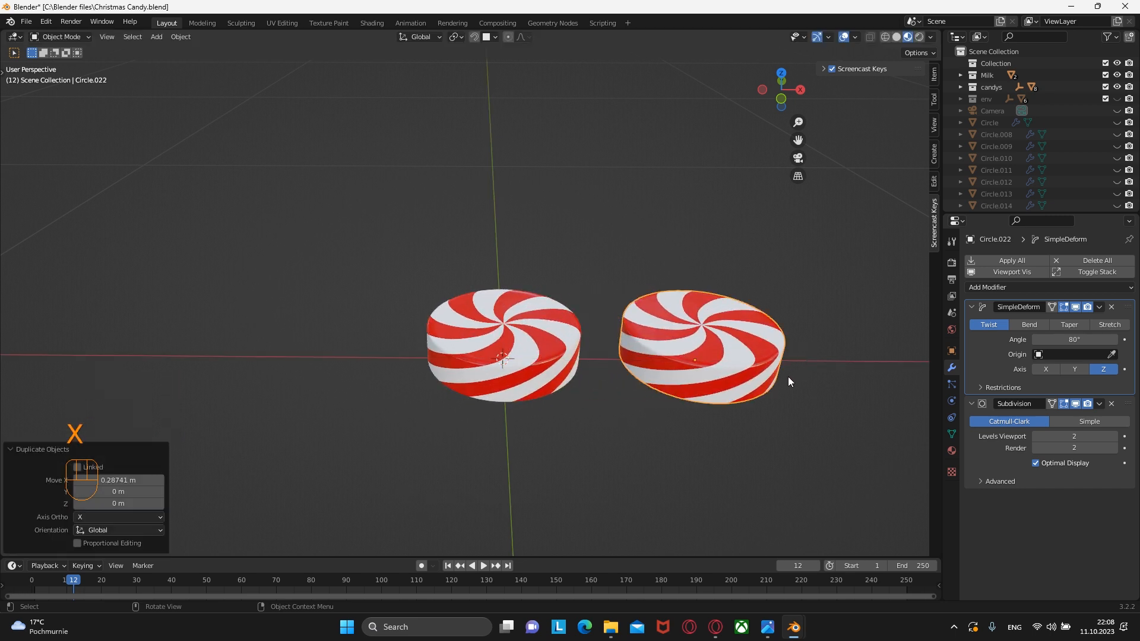
Step: Give the copied candy's red stripes their own new material and change its base color to green
{"action": "middle_click_drag", "start_coordinate": [785, 377], "coordinate": [684, 372], "text": "shift"}
{"action": "left_click", "coordinate": [956, 452]}
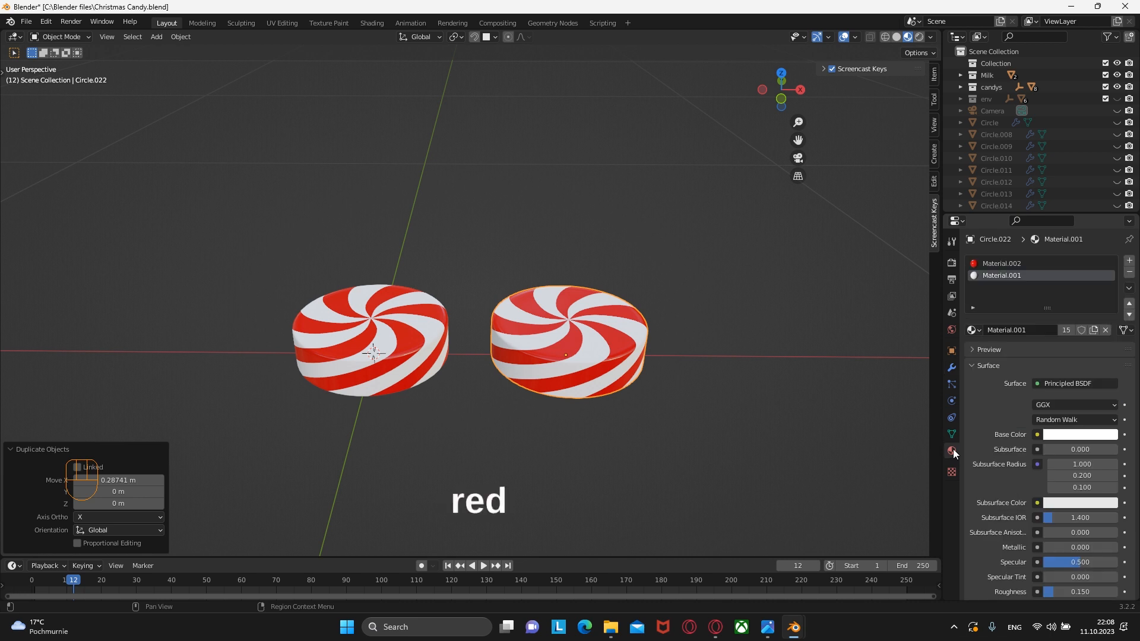
{"action": "left_click", "coordinate": [990, 263]}
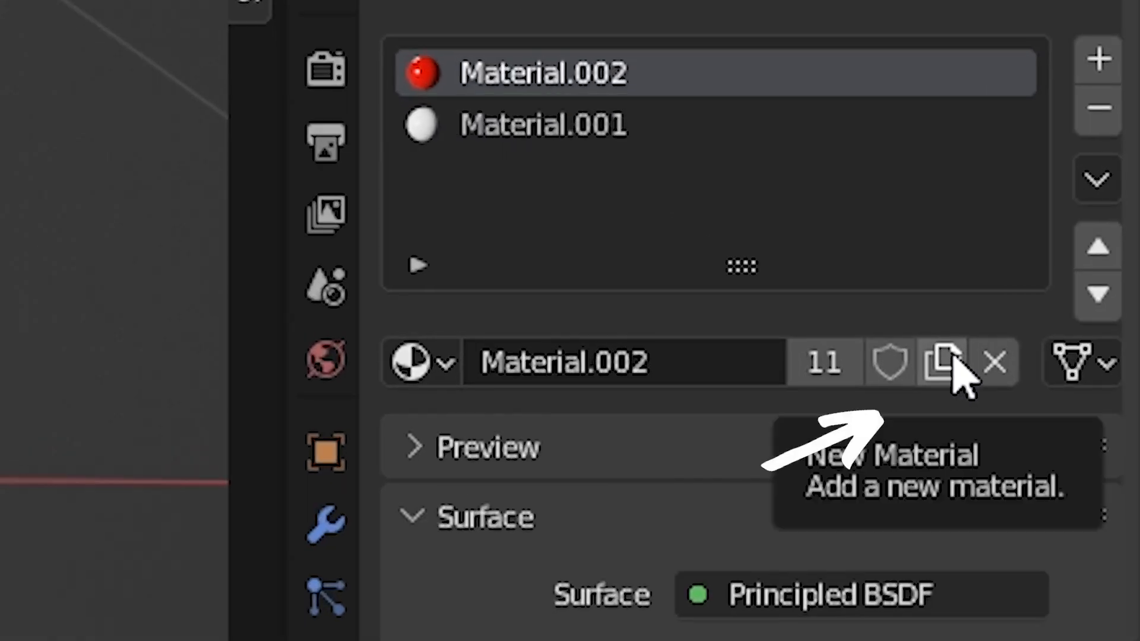
{"action": "left_click", "coordinate": [954, 357]}
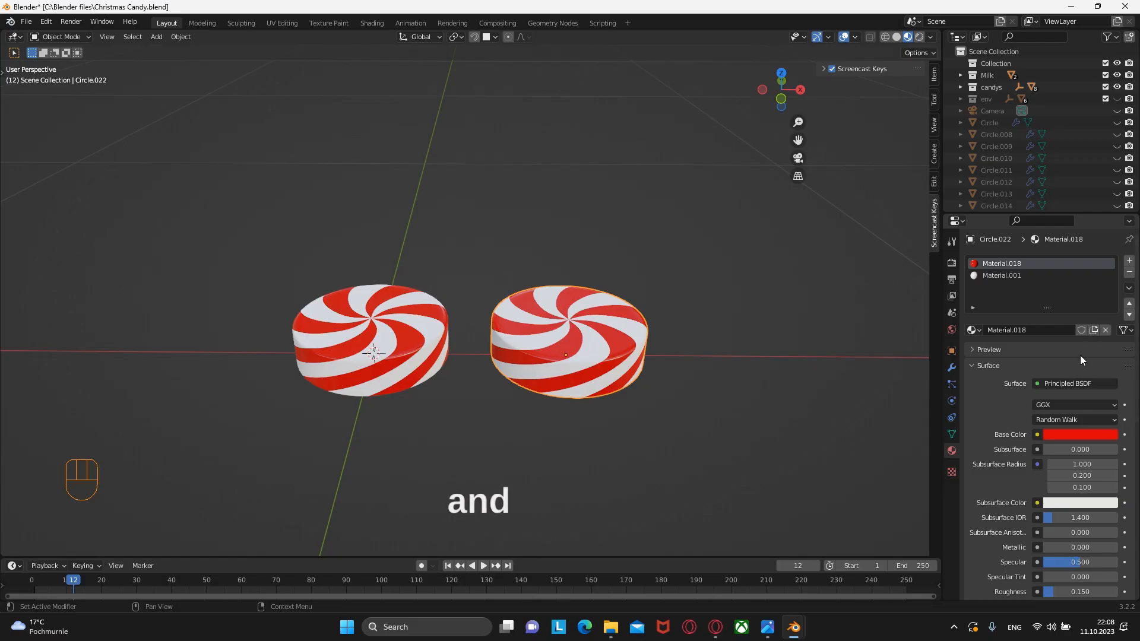
{"action": "left_click", "coordinate": [1061, 435]}
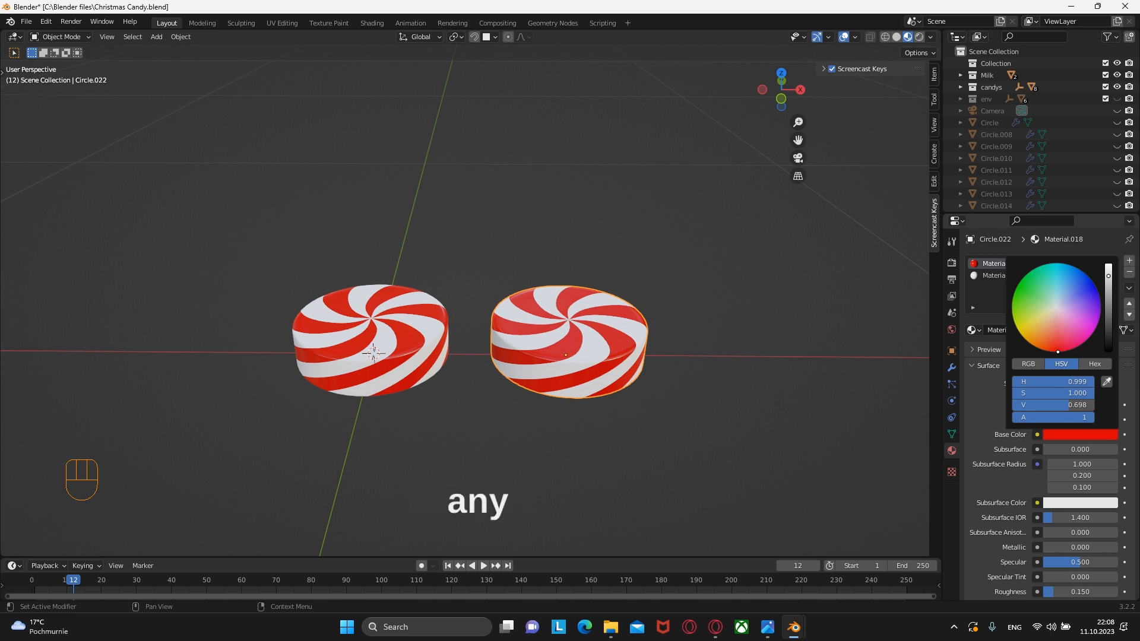
{"action": "left_click_drag", "start_coordinate": [1057, 352], "coordinate": [1044, 277]}
Step: Duplicate the green candy along X and give the copy's stripes a new material with a different base color
{"action": "key", "text": "shift+d"}
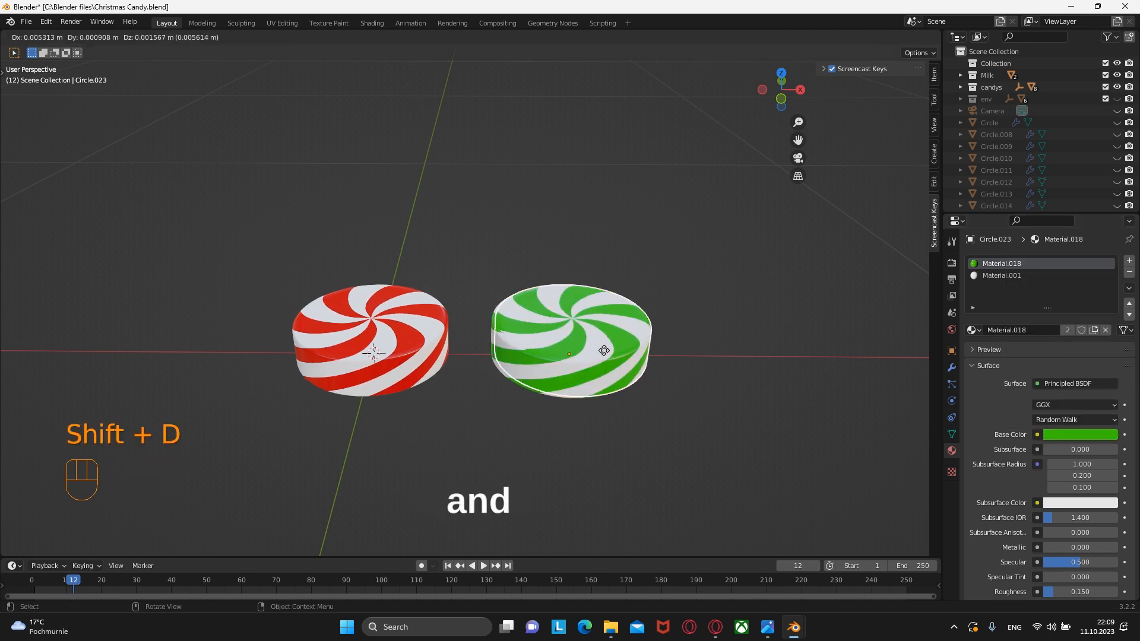
{"action": "key", "text": "y"}
{"action": "key", "text": "x"}
{"action": "left_click", "coordinate": [810, 349]}
{"action": "left_click", "coordinate": [1068, 330]}
{"action": "left_click", "coordinate": [1073, 435]}
{"action": "left_click_drag", "start_coordinate": [1060, 346], "coordinate": [1030, 342]}
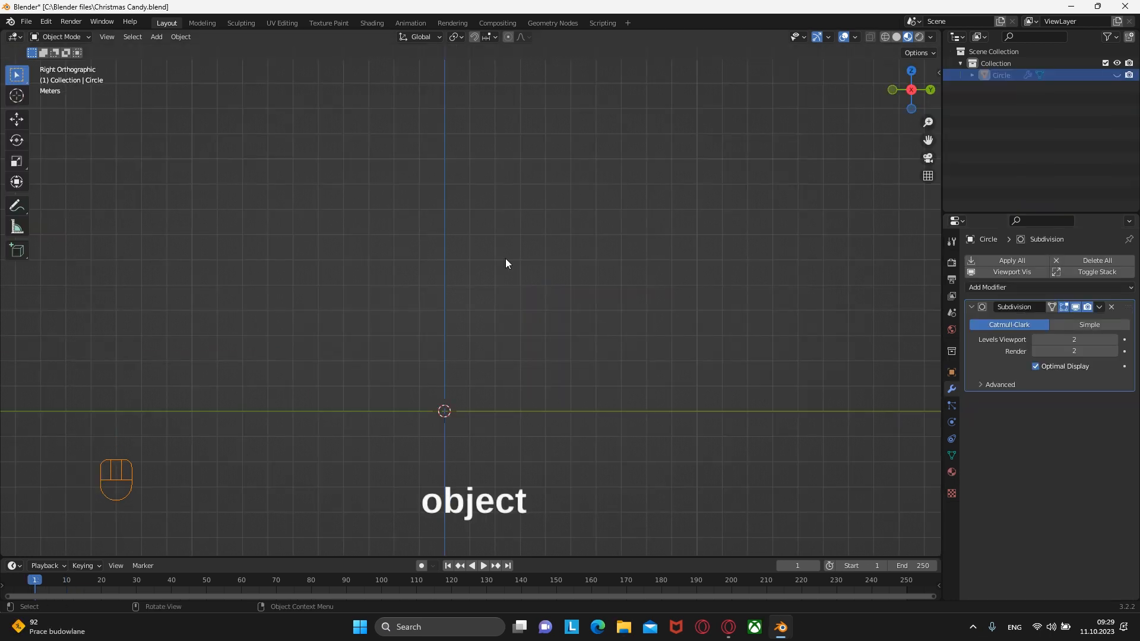
Step: Add a cylinder mesh for the glass and move it up along Z
{"action": "key", "text": "shift+a"}
{"action": "mouse_move", "coordinate": [506, 260]}
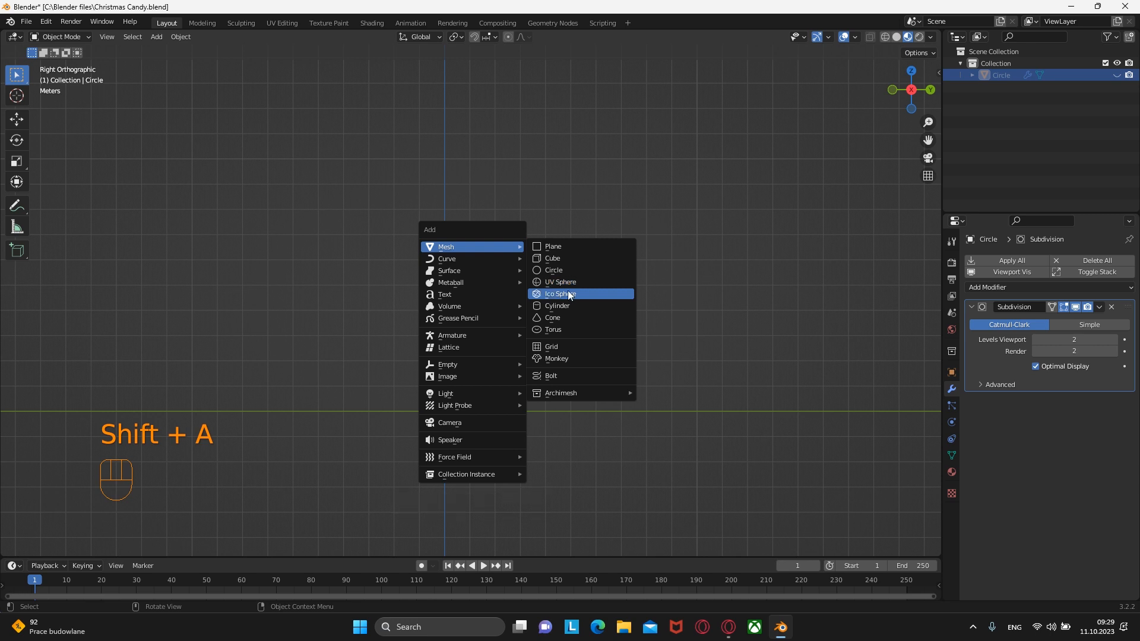
{"action": "left_click", "coordinate": [566, 306]}
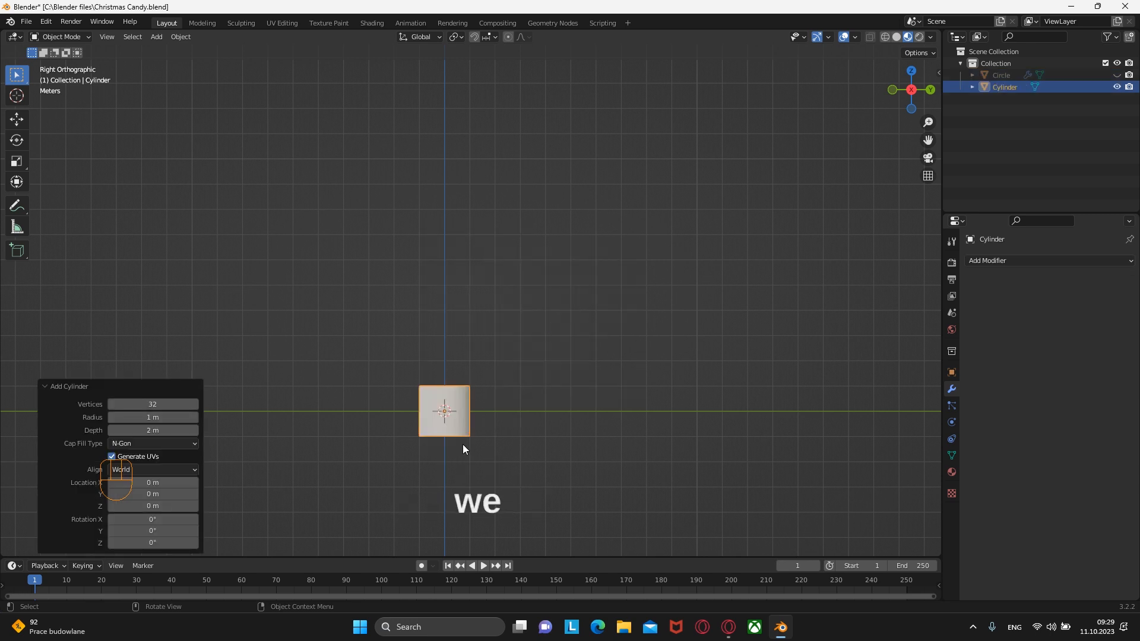
{"action": "key", "text": "g"}
{"action": "key", "text": "z"}
{"action": "left_click", "coordinate": [476, 400]}
Step: Raise the cylinder's top face about 2.33 m along Z to form a tall glass shape
{"action": "scroll", "coordinate": [482, 468], "scroll_direction": "up", "scroll_amount": 5}
{"action": "middle_click_drag", "start_coordinate": [483, 468], "coordinate": [540, 376], "text": "shift"}
{"action": "key", "text": "Tab"}
{"action": "left_click", "coordinate": [897, 37]}
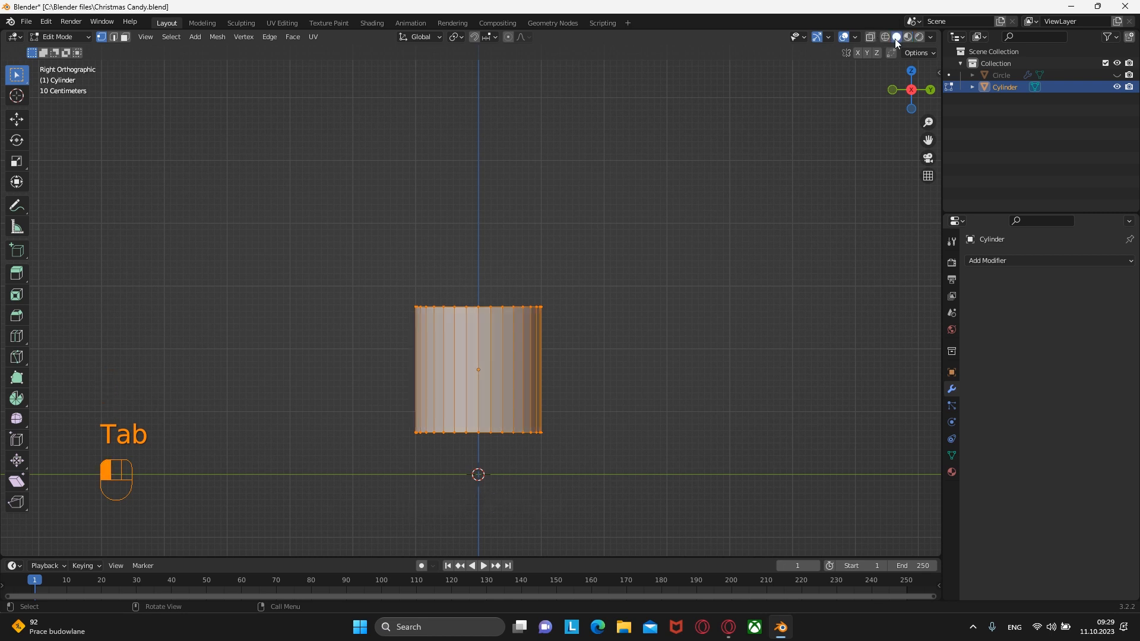
{"action": "scroll", "coordinate": [478, 285], "scroll_direction": "up", "scroll_amount": 1}
{"action": "key", "text": "3"}
{"action": "left_click", "coordinate": [481, 304]}
{"action": "key", "text": "g"}
{"action": "key", "text": "z"}
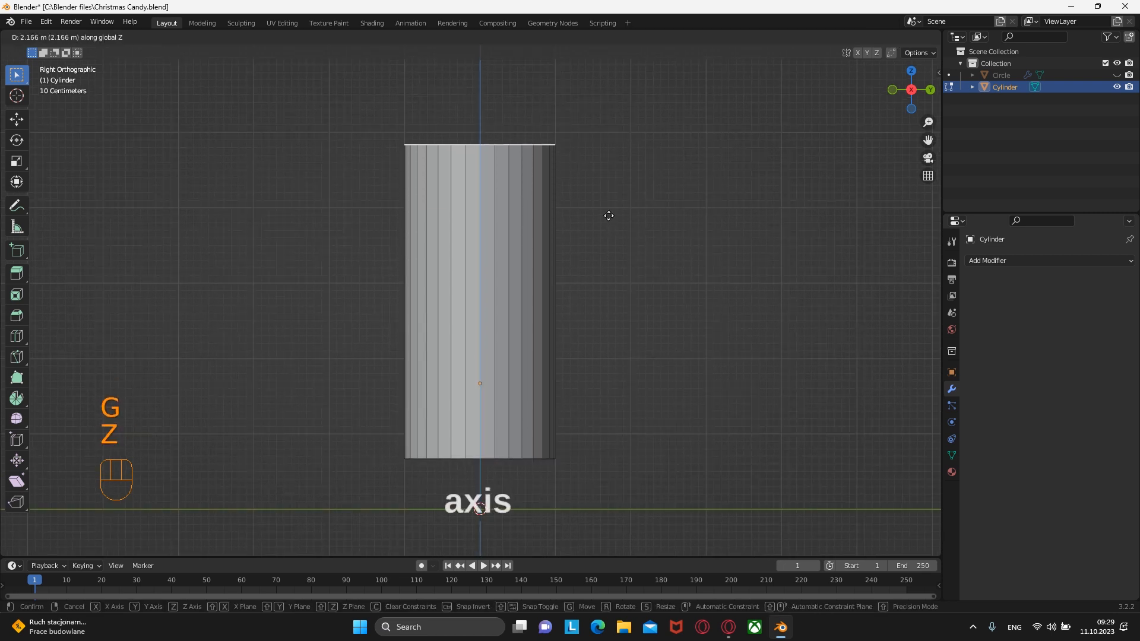
{"action": "left_click", "coordinate": [615, 204]}
Step: Delete the cylinder's top face to open the glass
{"action": "middle_click_drag", "start_coordinate": [577, 223], "coordinate": [565, 293]}
{"action": "middle_click_drag", "start_coordinate": [515, 342], "coordinate": [530, 316], "text": "shift"}
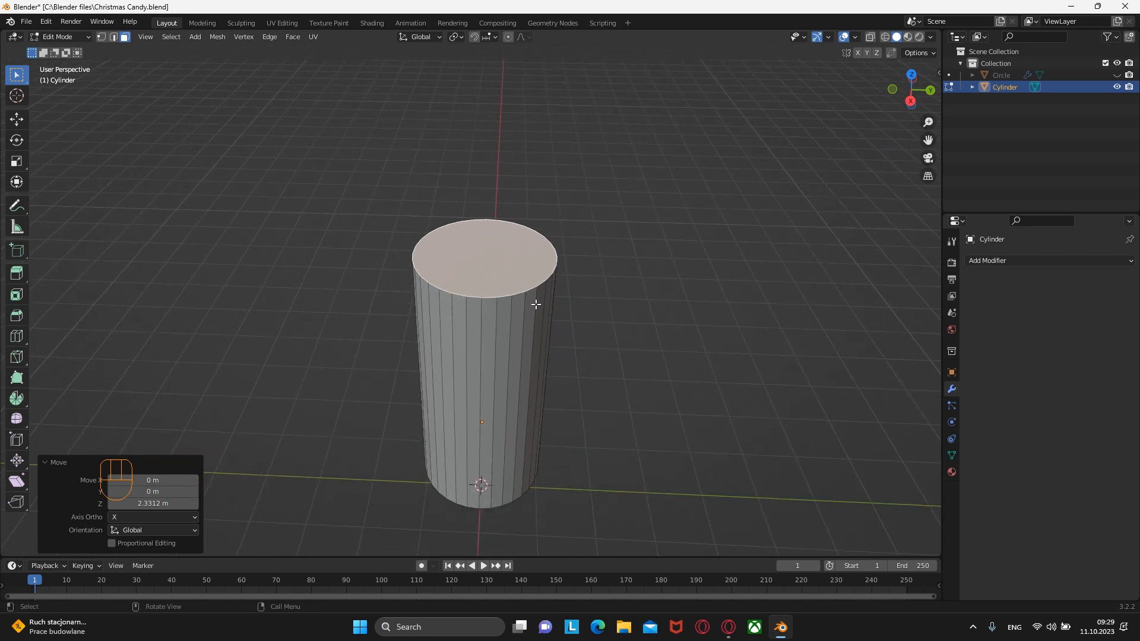
{"action": "key", "text": "x"}
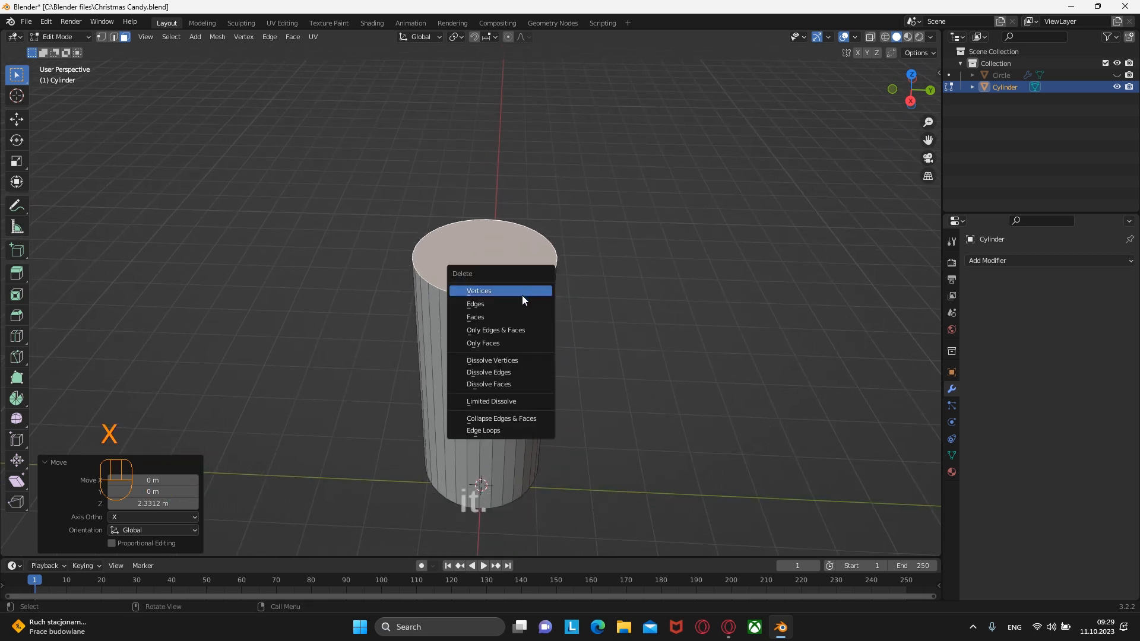
{"action": "left_click", "coordinate": [496, 318]}
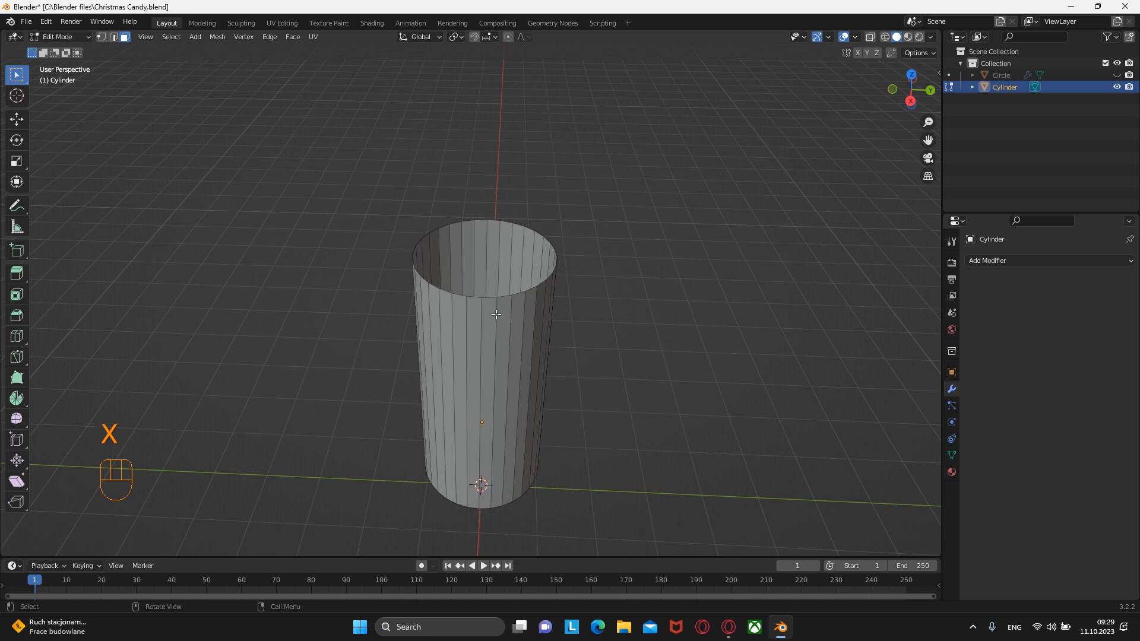
Step: Add a Solidify modifier to the glass and increase its wall thickness
{"action": "key", "text": "Tab"}
{"action": "left_click", "coordinate": [989, 261]}
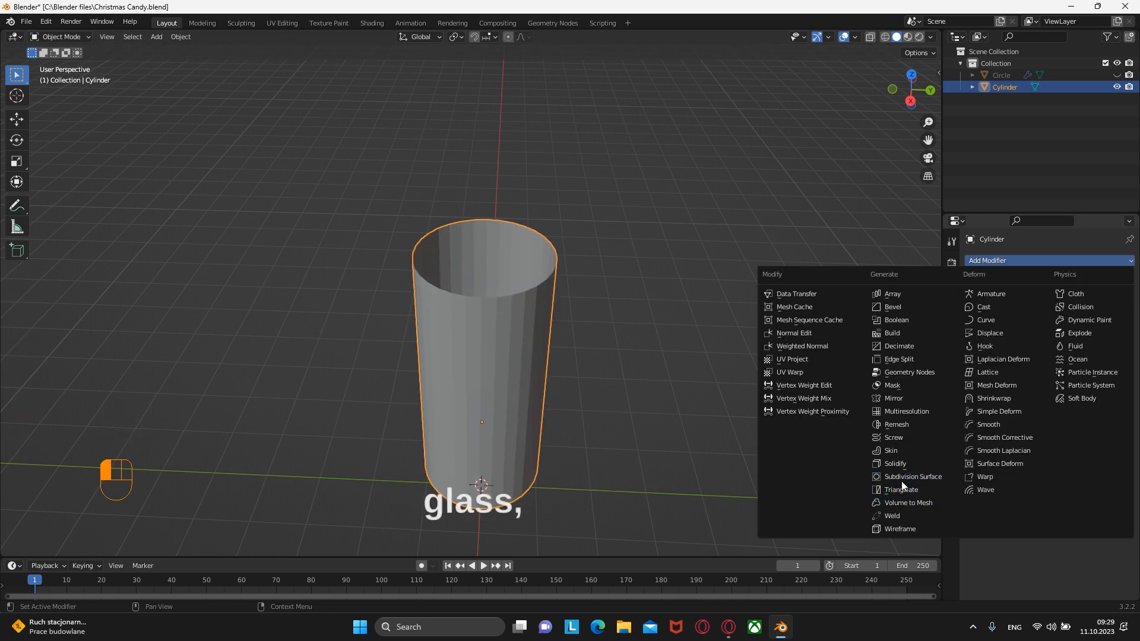
{"action": "left_click", "coordinate": [896, 464]}
{"action": "scroll", "coordinate": [597, 361], "scroll_direction": "up", "scroll_amount": 3}
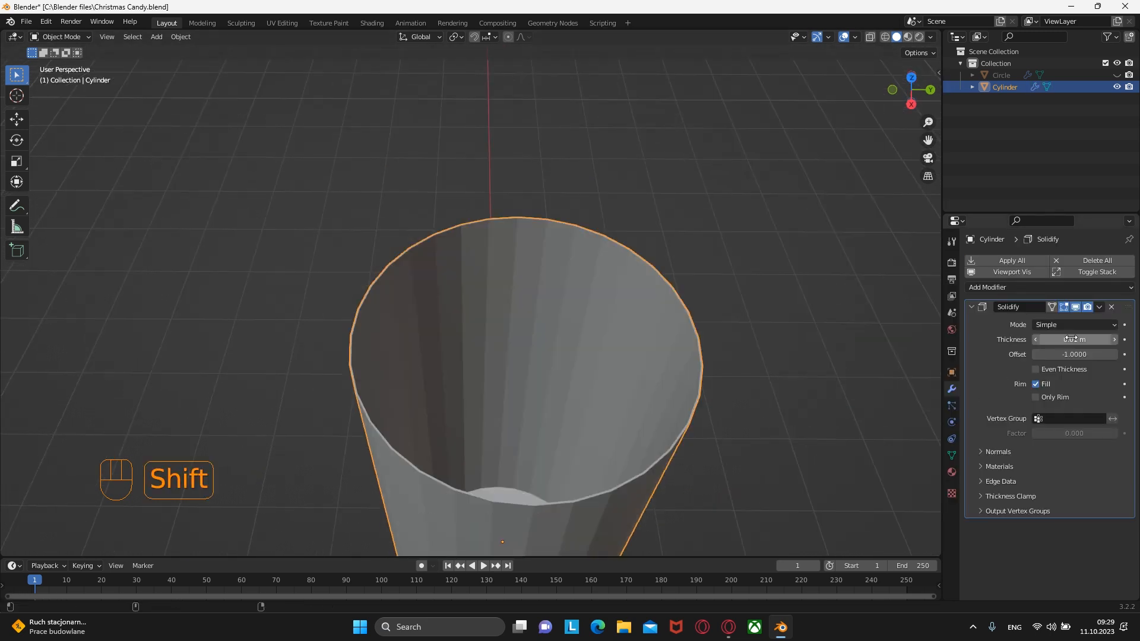
{"action": "left_click_drag", "start_coordinate": [1071, 339], "coordinate": [1111, 339], "text": "shift"}
{"action": "scroll", "coordinate": [712, 356], "scroll_direction": "down", "scroll_amount": 2}
Step: Add a Bevel modifier with an amount of about 0.014 m and adjust the Solidify thickness to about 0.056 m
{"action": "left_click", "coordinate": [1024, 288]}
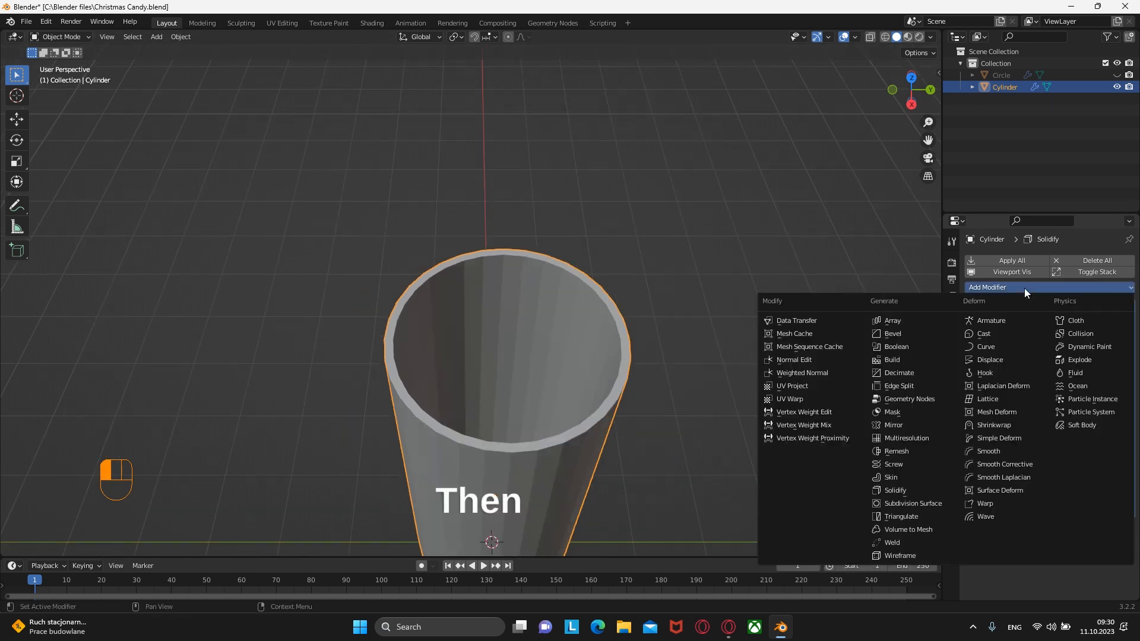
{"action": "left_click", "coordinate": [893, 334]}
{"action": "left_click_drag", "start_coordinate": [1075, 573], "coordinate": [1078, 573], "text": "shift"}
{"action": "left_click_drag", "start_coordinate": [1075, 339], "coordinate": [1063, 339], "text": "shift"}
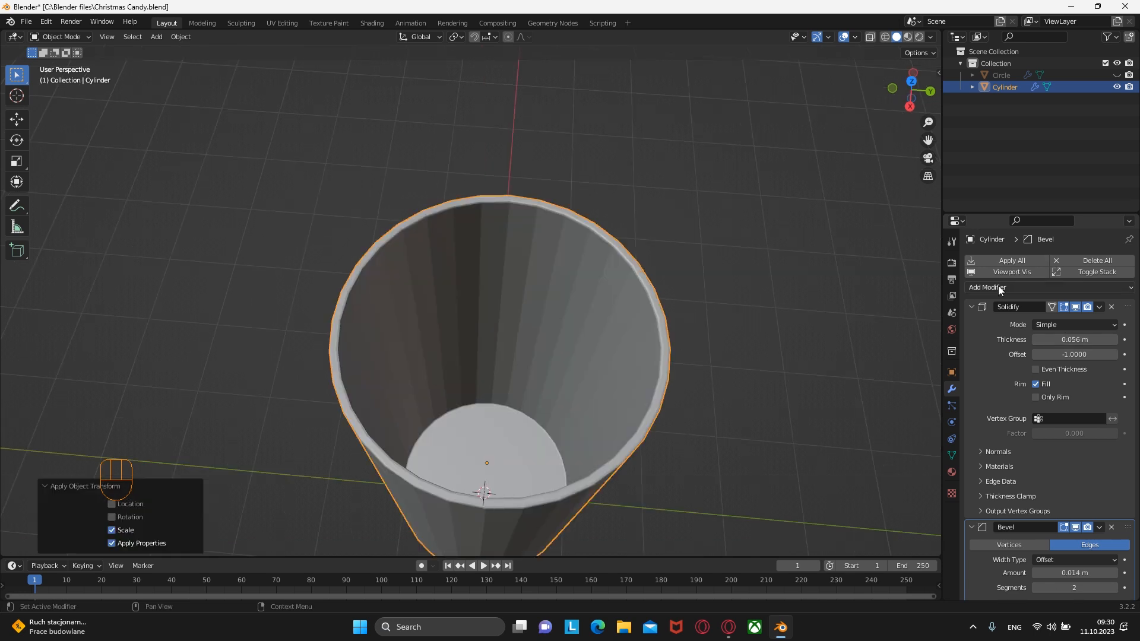
Step: Add a Weighted Normal modifier to the glass and enable Auto Smooth at 30° in its mesh normals
{"action": "left_click", "coordinate": [999, 287]}
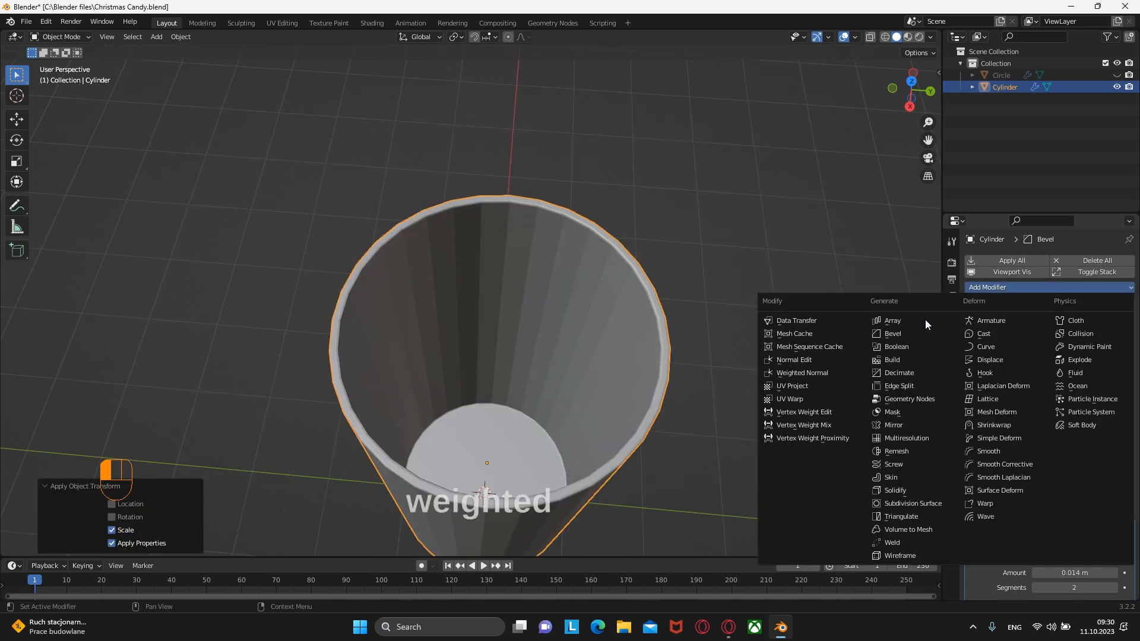
{"action": "left_click", "coordinate": [809, 373]}
{"action": "scroll", "coordinate": [989, 490], "scroll_direction": "down", "scroll_amount": 5}
{"action": "scroll", "coordinate": [988, 493], "scroll_direction": "down", "scroll_amount": 3}
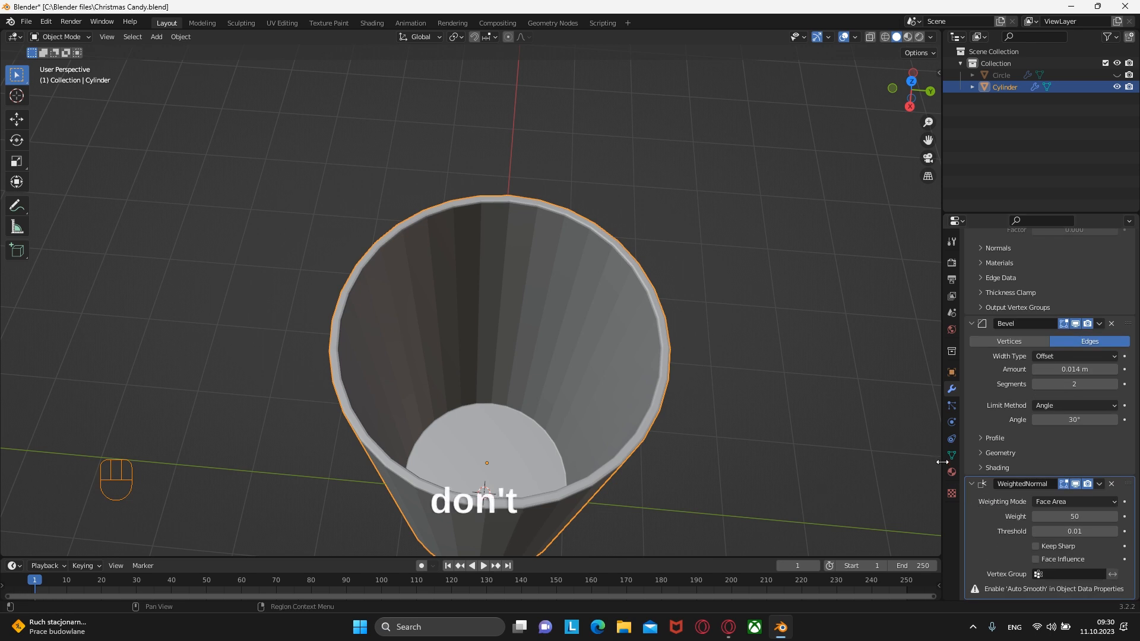
{"action": "left_click", "coordinate": [951, 455]}
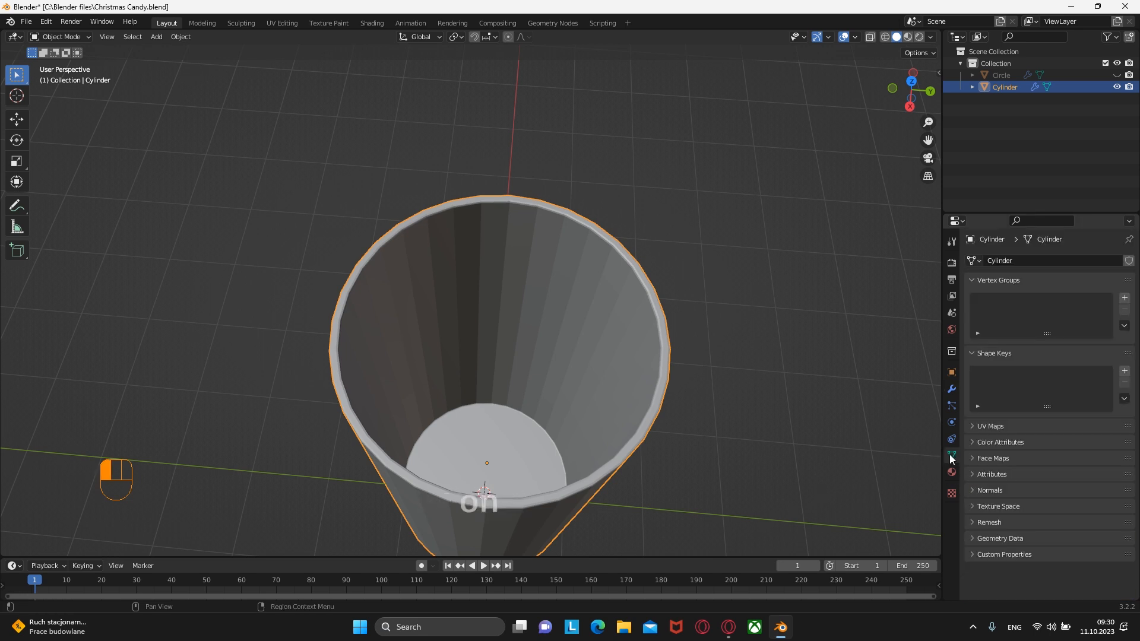
{"action": "left_click", "coordinate": [974, 491]}
Step: Inset the glass's bottom face three times, making the first inset about 0.059 m thick
{"action": "key", "text": "Tab"}
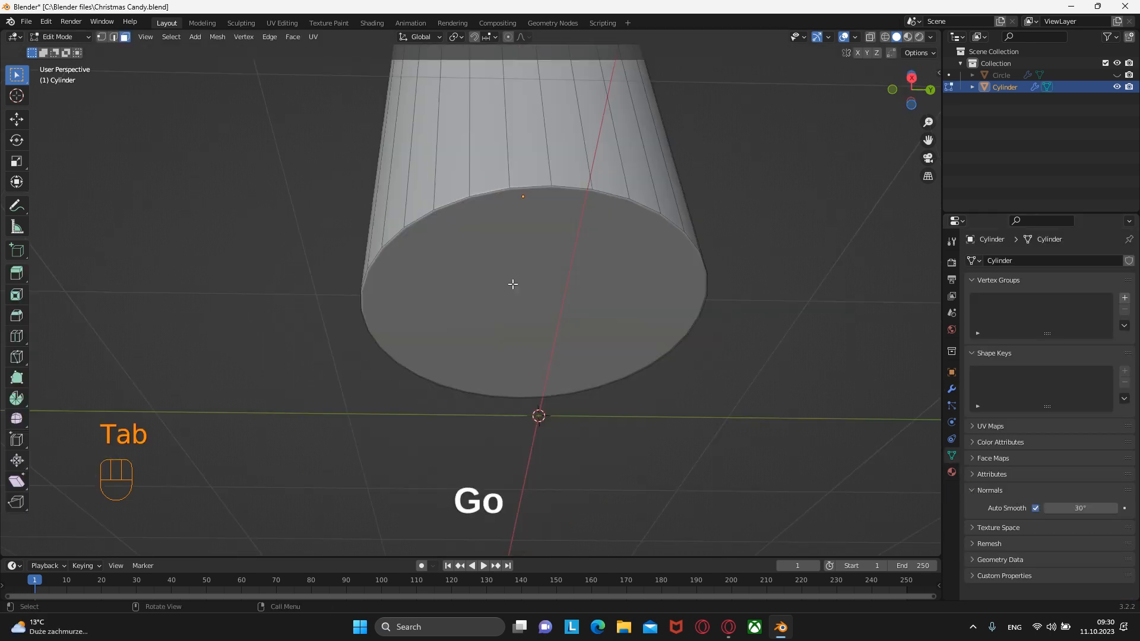
{"action": "key", "text": "3"}
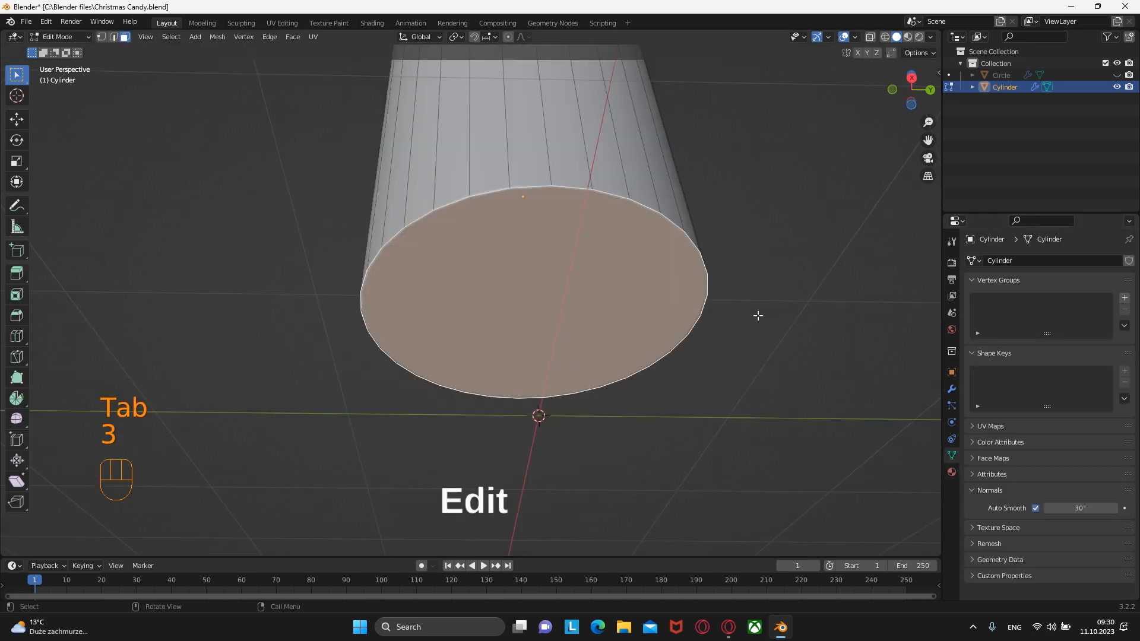
{"action": "key", "text": "i"}
{"action": "left_click", "coordinate": [747, 316]}
{"action": "key", "text": "i"}
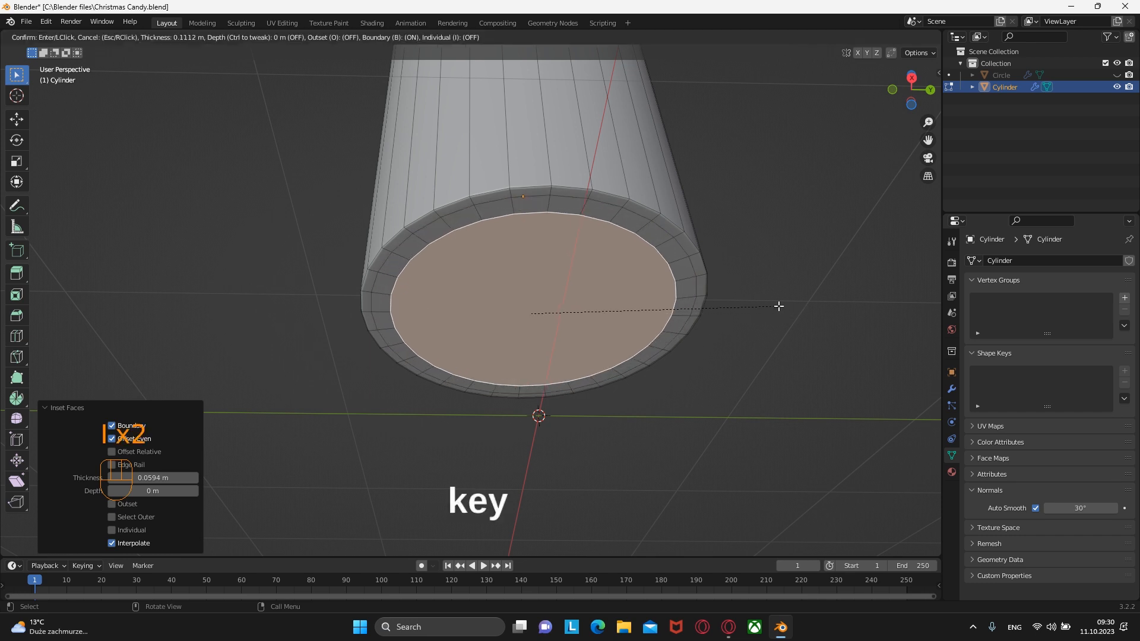
{"action": "key", "text": "i"}
{"action": "left_click", "coordinate": [743, 305]}
Step: Move the innermost bottom face along Z to recess the underside of the glass
{"action": "key", "text": "g"}
{"action": "key", "text": "z"}
{"action": "left_click", "coordinate": [744, 298]}
{"action": "key", "text": "Tab"}
{"action": "key", "text": "Tab"}
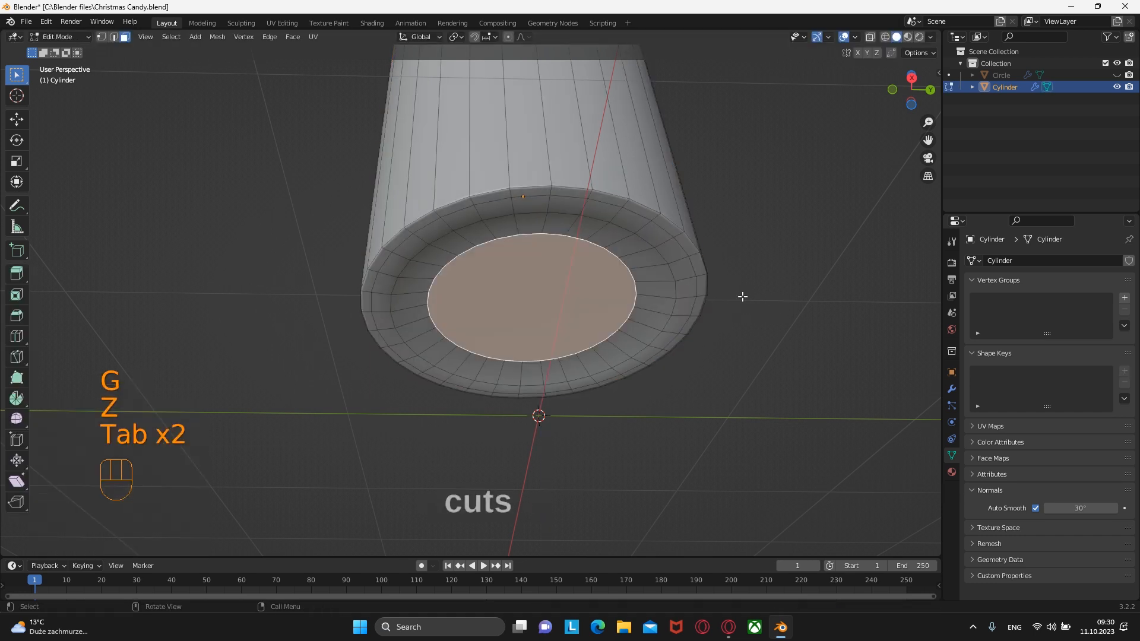
Step: Scale the edge loop surrounding the recess on the glass's underside to about 0.965
{"action": "left_click", "coordinate": [623, 228], "text": "alt"}
{"action": "key", "text": "2"}
{"action": "key", "text": "2"}
{"action": "left_click", "coordinate": [625, 229], "text": "alt"}
{"action": "key", "text": "s"}
{"action": "left_click", "coordinate": [817, 281]}
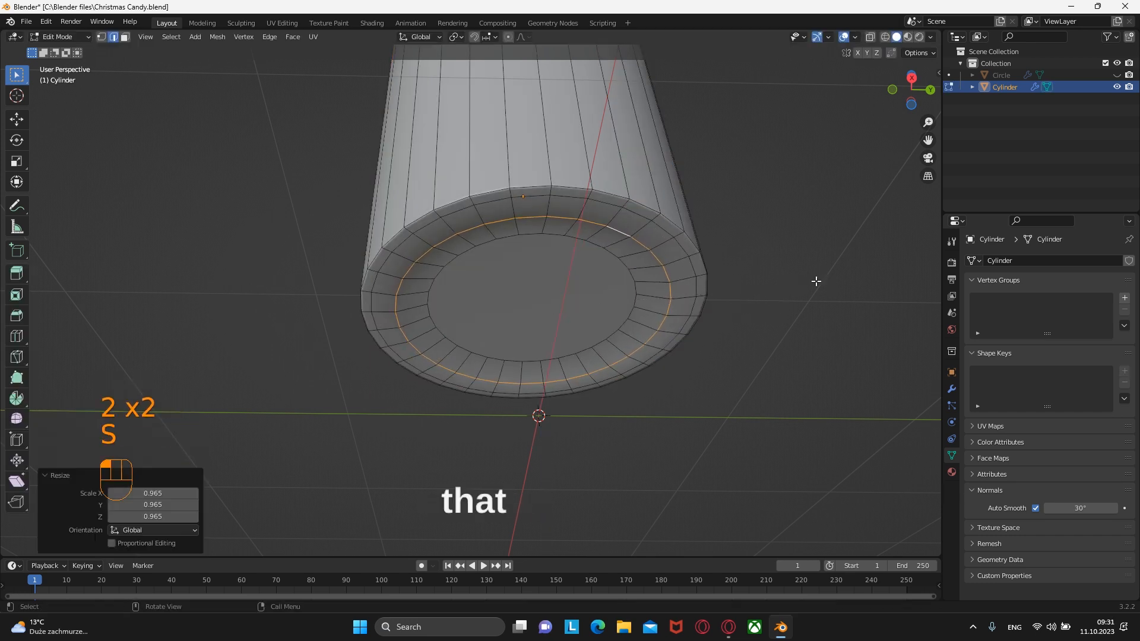
Step: Resize the central face of the recess on the glass's underside
{"action": "key", "text": "Tab"}
{"action": "key", "text": "Tab"}
{"action": "key", "text": "3"}
{"action": "key", "text": "s"}
{"action": "left_click", "coordinate": [753, 305]}
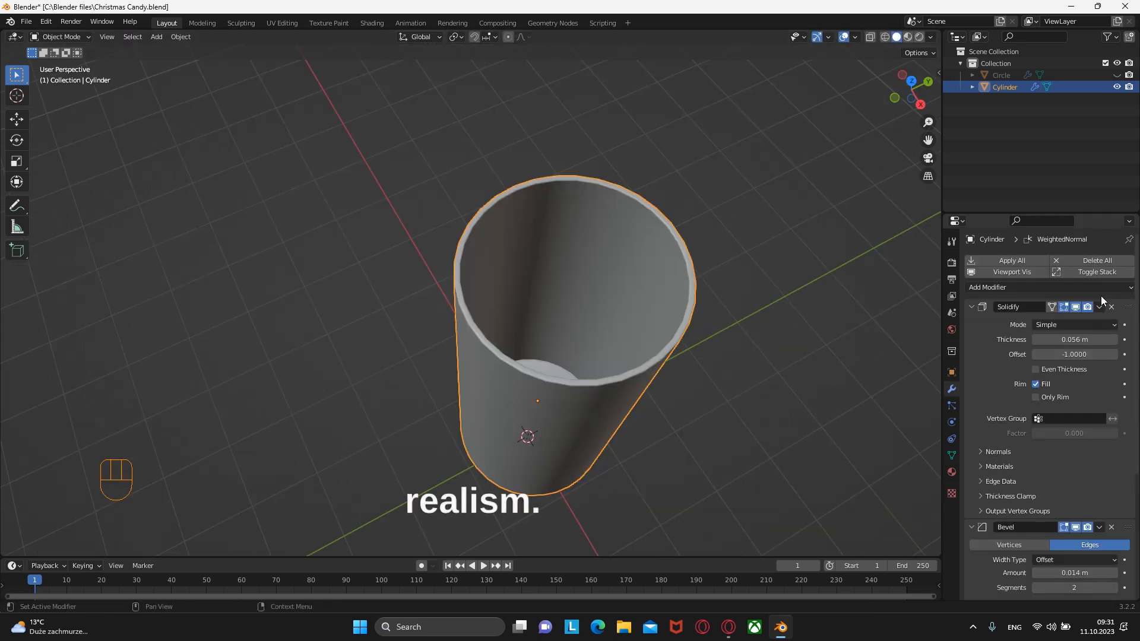
Step: Apply the Solidify modifier and add one loop cut around the glass's inner wall at a factor of about 0.304
{"action": "left_click", "coordinate": [1100, 298]}
{"action": "left_click", "coordinate": [1071, 323]}
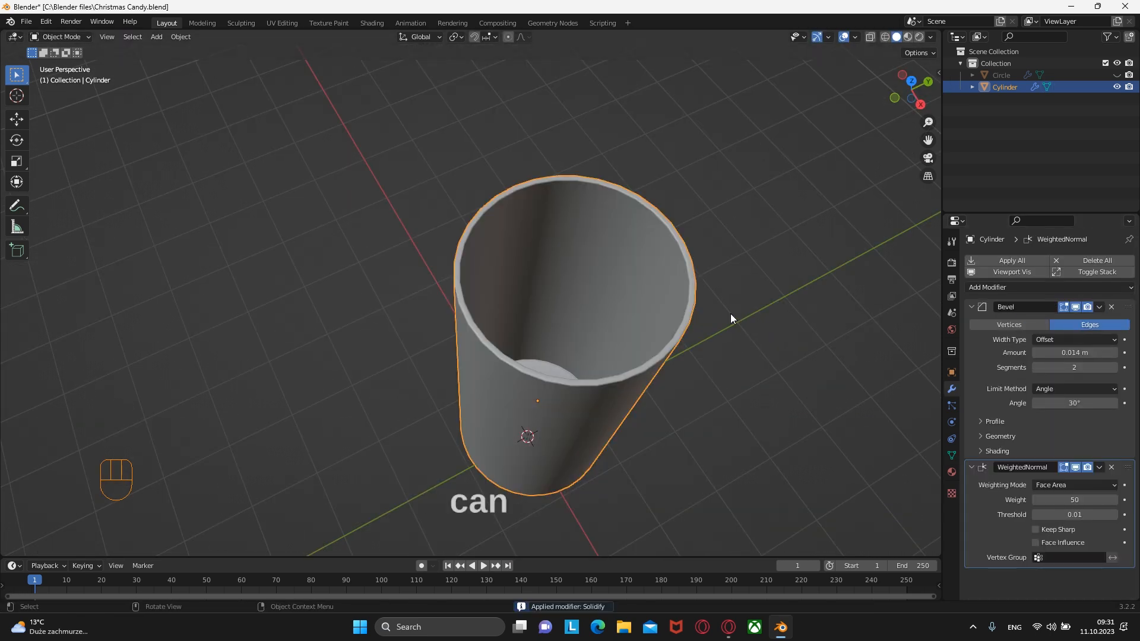
{"action": "scroll", "coordinate": [731, 314], "scroll_direction": "up", "scroll_amount": 1}
{"action": "key", "text": "Tab"}
{"action": "middle_click_drag", "start_coordinate": [748, 321], "coordinate": [726, 342]}
{"action": "key", "text": "ctrl+KP_Add"}
{"action": "key", "text": "ctrl+KP_Add"}
{"action": "key", "text": "ctrl+r"}
{"action": "left_click", "coordinate": [590, 371]}
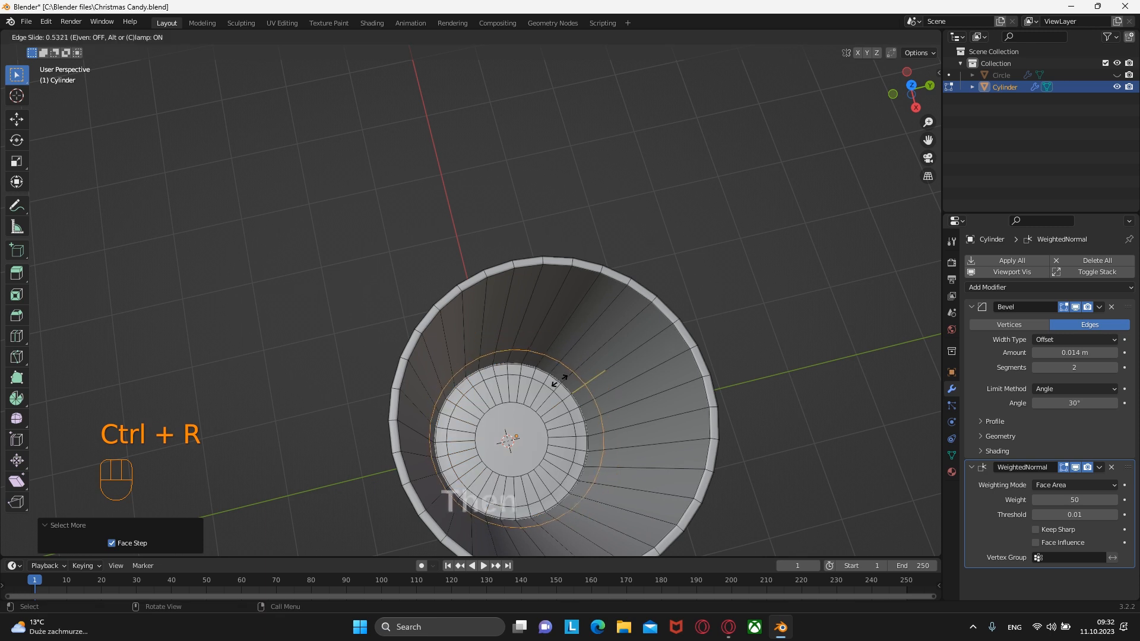
{"action": "left_click", "coordinate": [559, 380]}
Step: Move the new inner edge loop about 0.447 m up along Z
{"action": "middle_click_drag", "start_coordinate": [558, 380], "coordinate": [598, 346]}
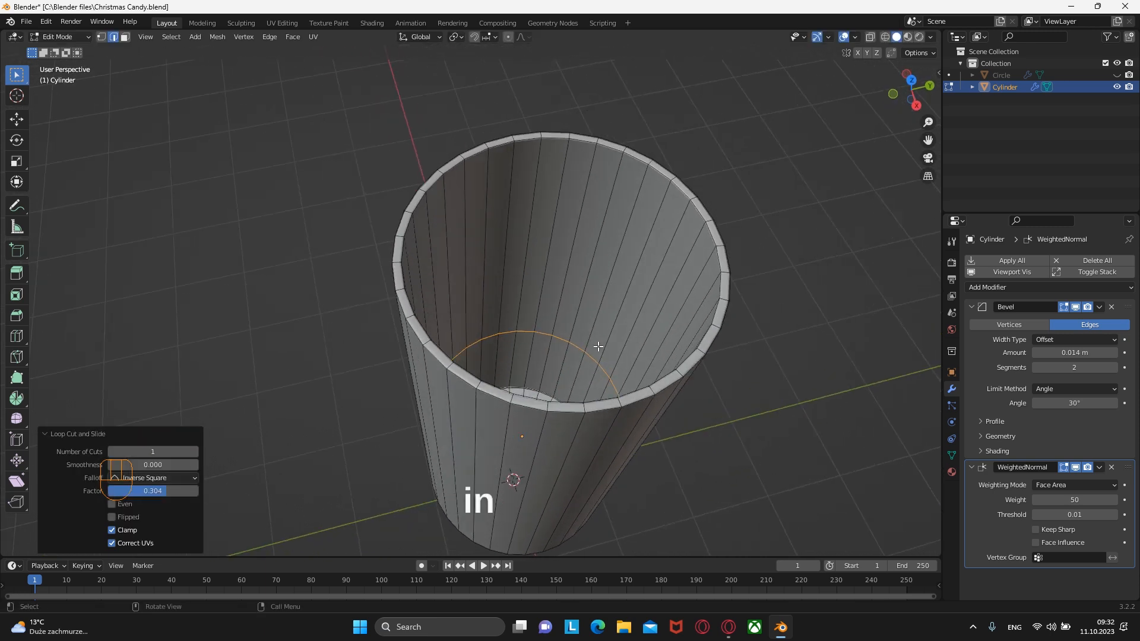
{"action": "key", "text": "g"}
{"action": "key", "text": "z"}
{"action": "left_click", "coordinate": [607, 338]}
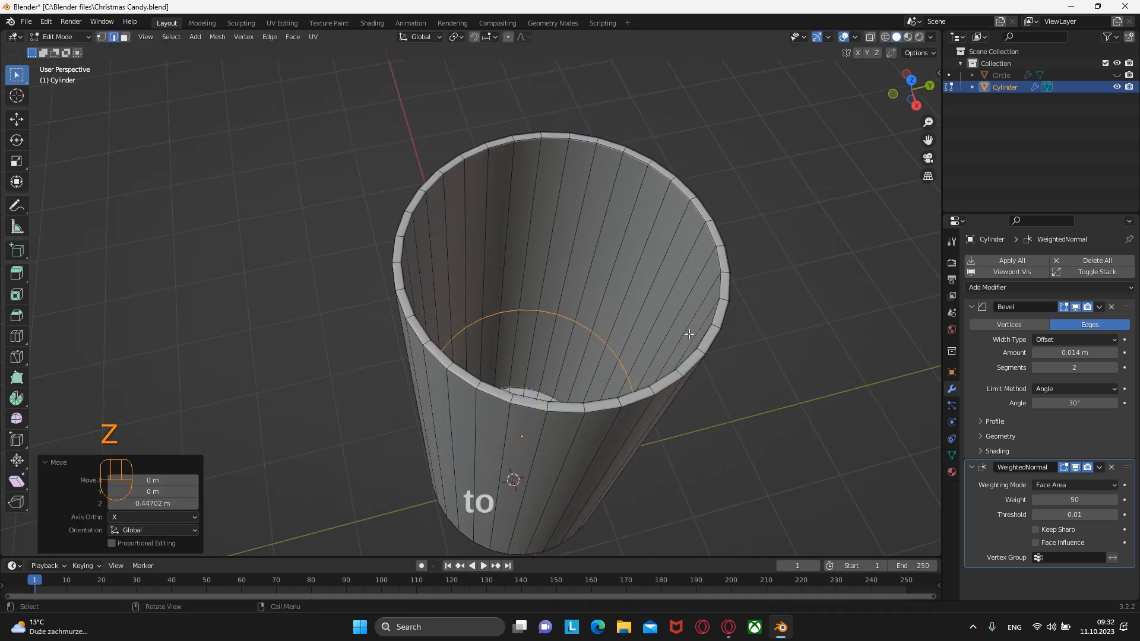
Step: With X-ray enabled in a side view, raise the inner loop about 0.88 m further along Z to the milk level
{"action": "middle_click_drag", "start_coordinate": [689, 334], "coordinate": [670, 322]}
{"action": "left_click", "coordinate": [871, 37]}
{"action": "middle_click_drag", "start_coordinate": [763, 362], "coordinate": [454, 287], "text": "alt"}
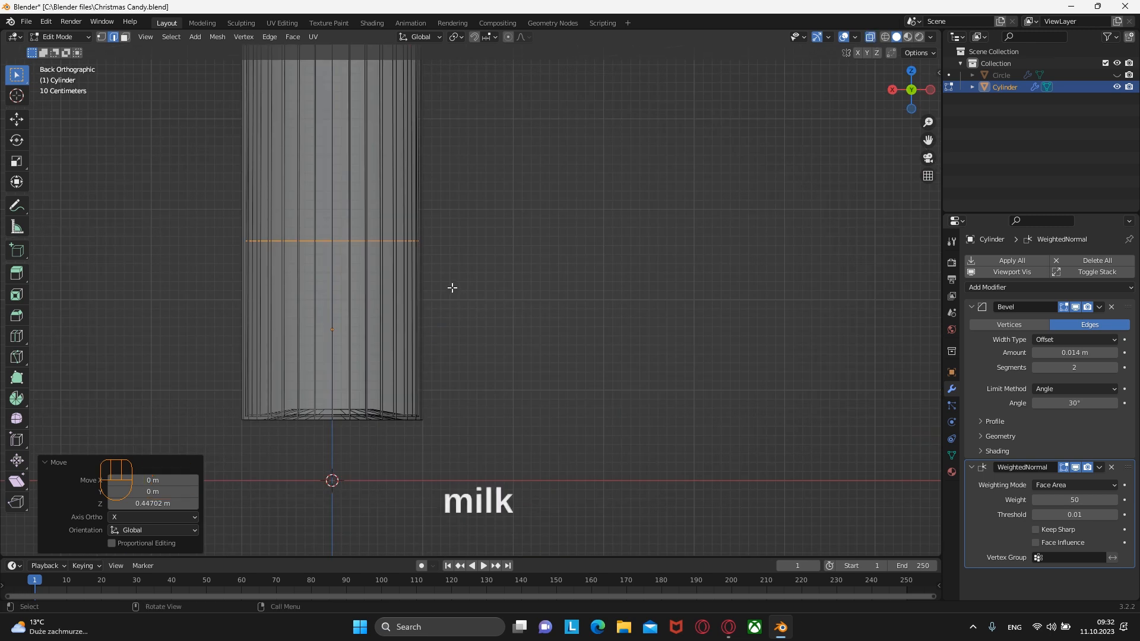
{"action": "scroll", "coordinate": [453, 287], "scroll_direction": "down", "scroll_amount": 2}
{"action": "key", "text": "g"}
{"action": "key", "text": "z"}
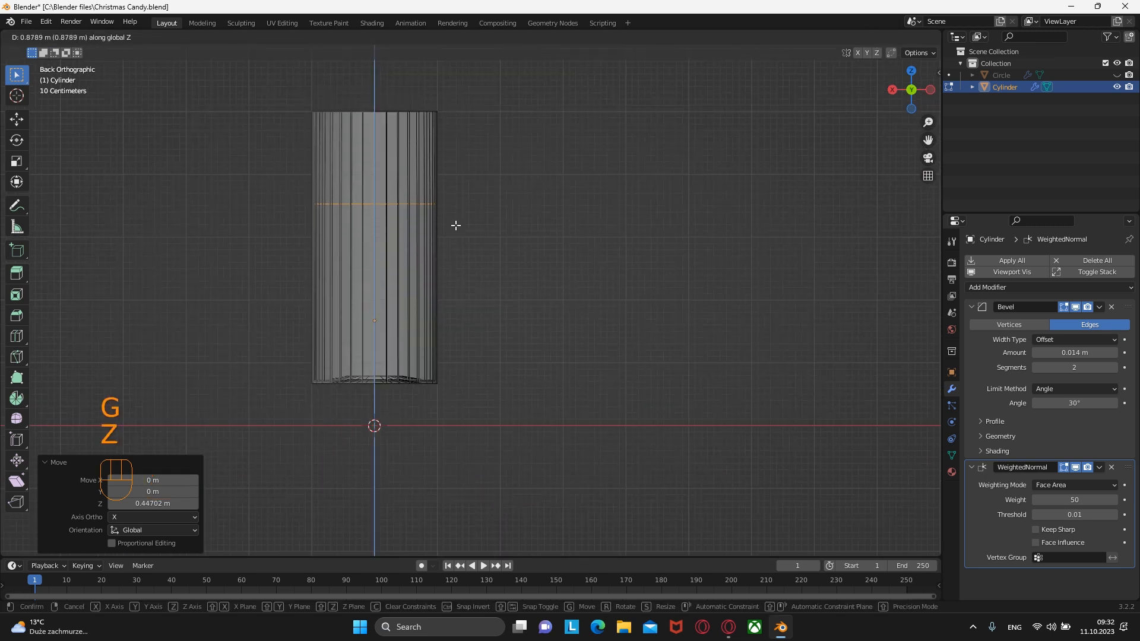
{"action": "left_click", "coordinate": [456, 226]}
{"action": "left_click", "coordinate": [871, 38]}
Step: Select the glass's inner floor and walls up to the milk-level loop, duplicate them in place and separate the copy into its own object
{"action": "middle_click_drag", "start_coordinate": [418, 214], "coordinate": [497, 320]}
{"action": "middle_click_drag", "start_coordinate": [401, 344], "coordinate": [509, 416], "text": "shift"}
{"action": "key", "text": "3"}
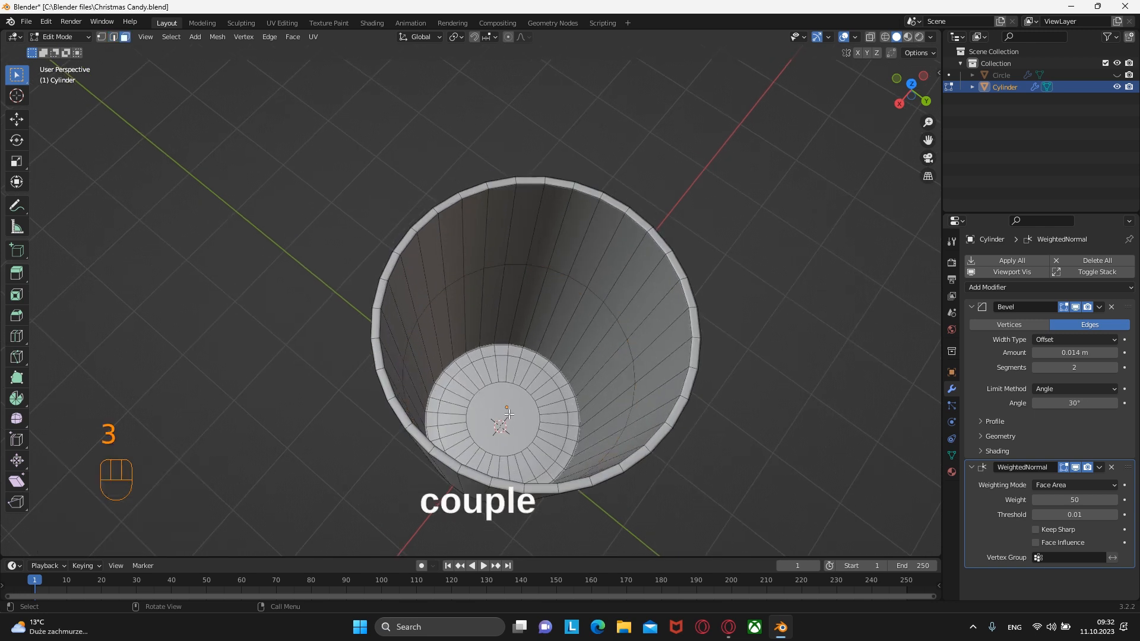
{"action": "left_click", "coordinate": [509, 414]}
{"action": "key", "text": "ctrl+KP_Add"}
{"action": "key", "text": "ctrl+KP_Add"}
{"action": "key", "text": "ctrl+KP_Add"}
{"action": "key", "text": "ctrl+KP_Add"}
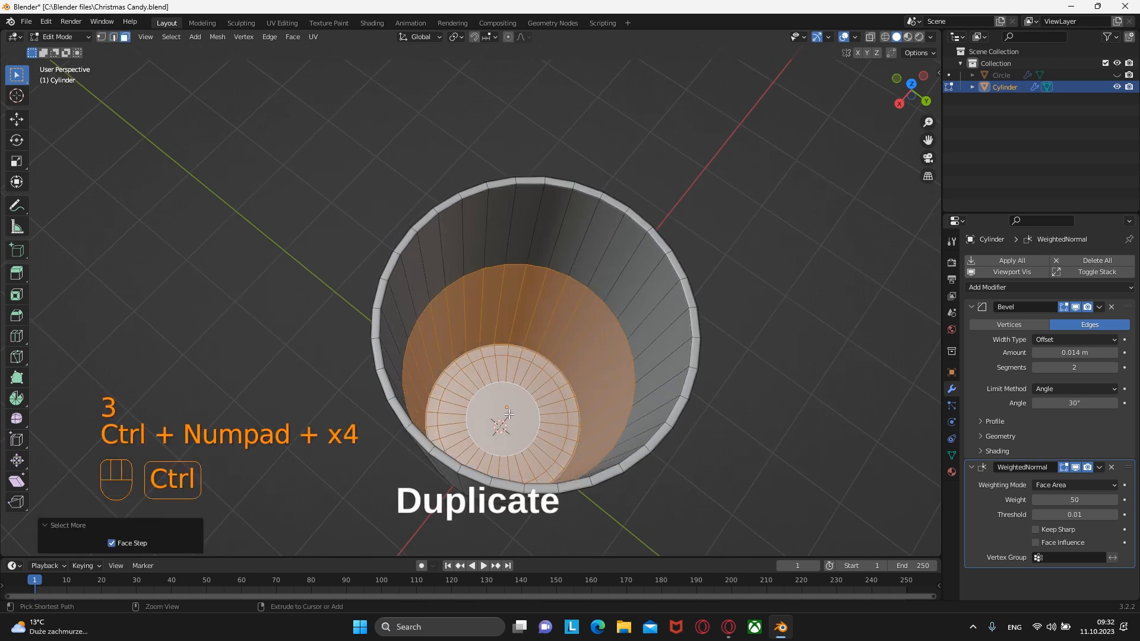
{"action": "key", "text": "shift+d"}
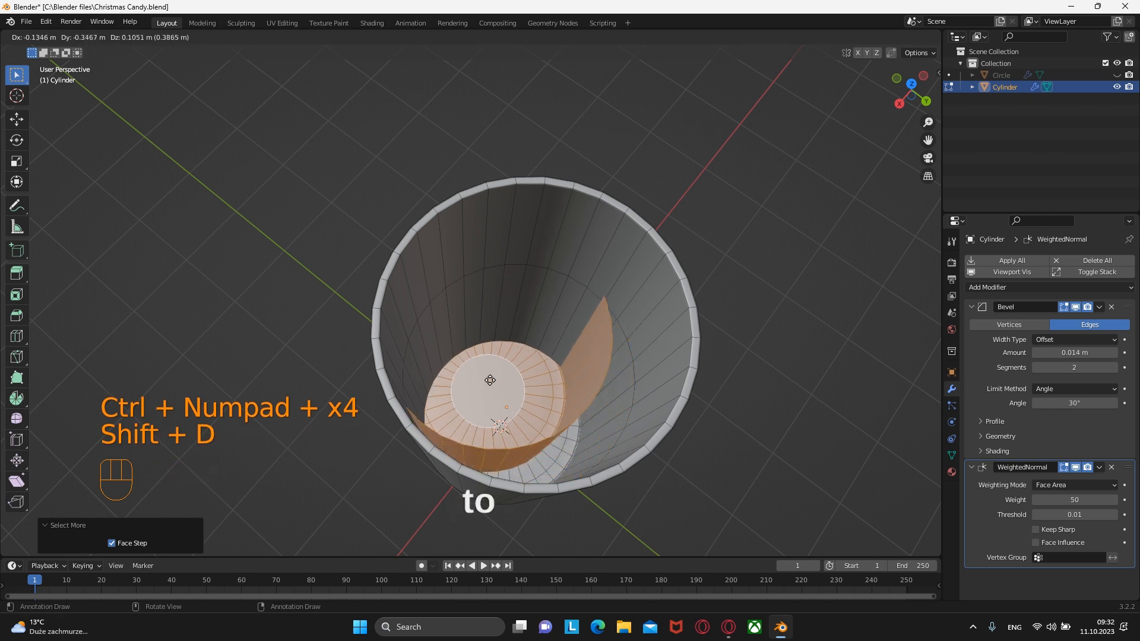
{"action": "right_click", "coordinate": [505, 389]}
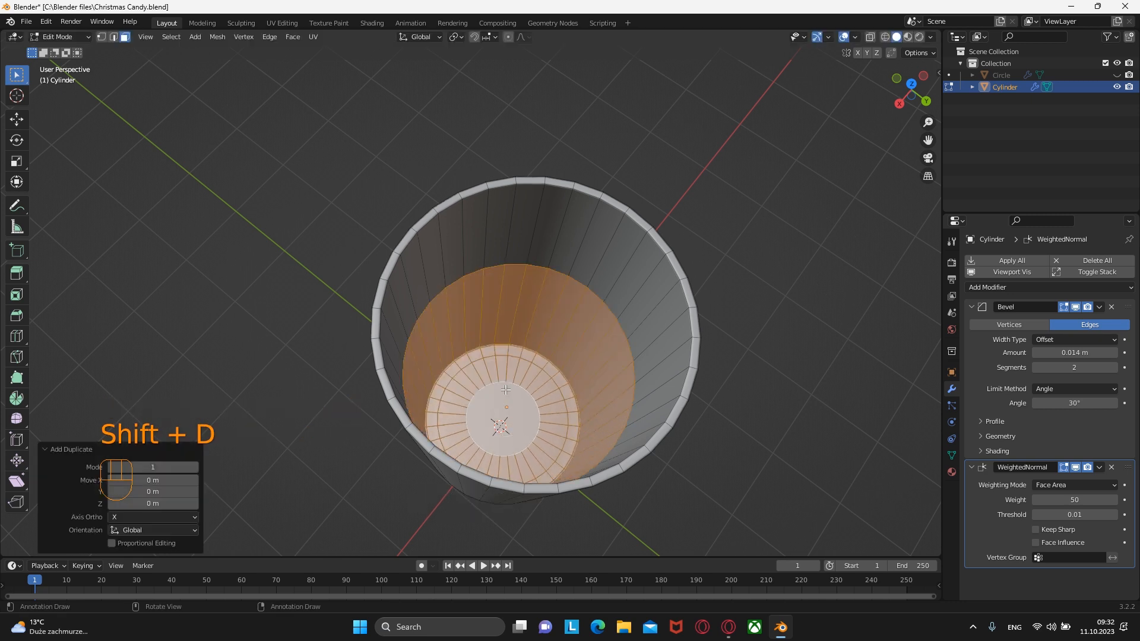
{"action": "key", "text": "p"}
{"action": "left_click", "coordinate": [505, 389]}
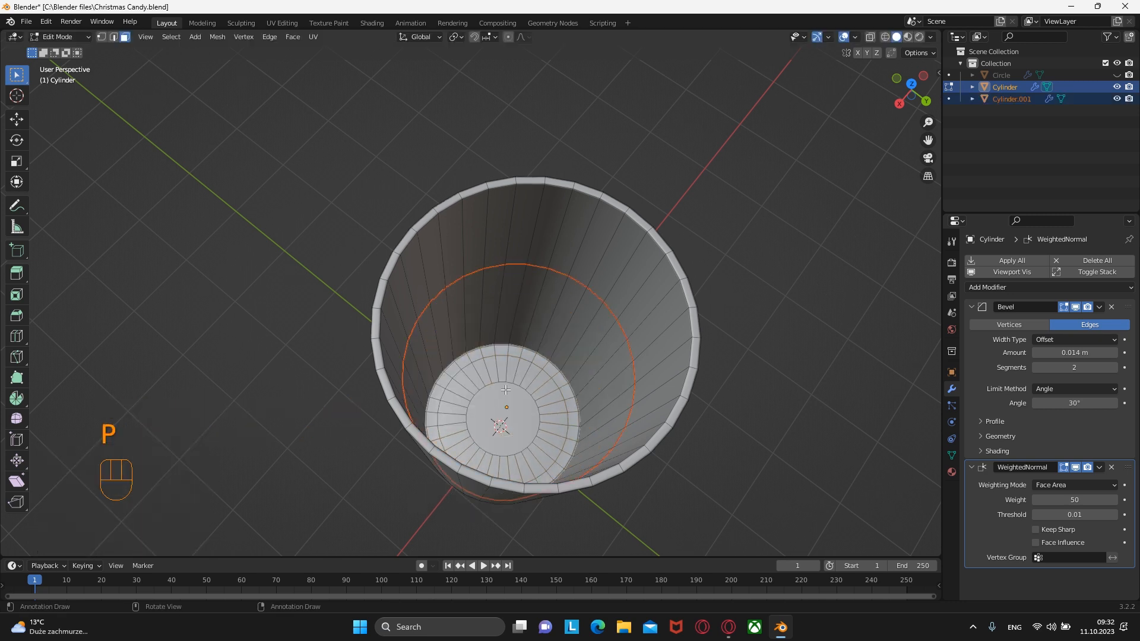
Step: Scale the entire separated milk mesh to about 0.999 on X and Y, keeping Z locked
{"action": "key", "text": "Tab"}
{"action": "left_click", "coordinate": [518, 393]}
{"action": "key", "text": "Tab"}
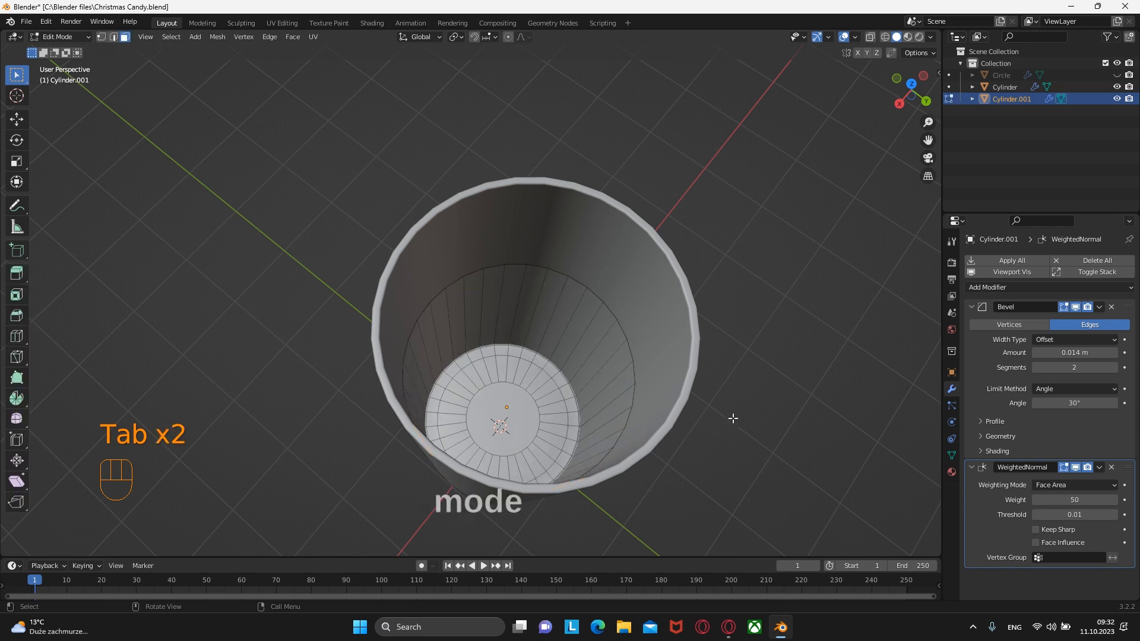
{"action": "key", "text": "a"}
{"action": "key", "text": "s"}
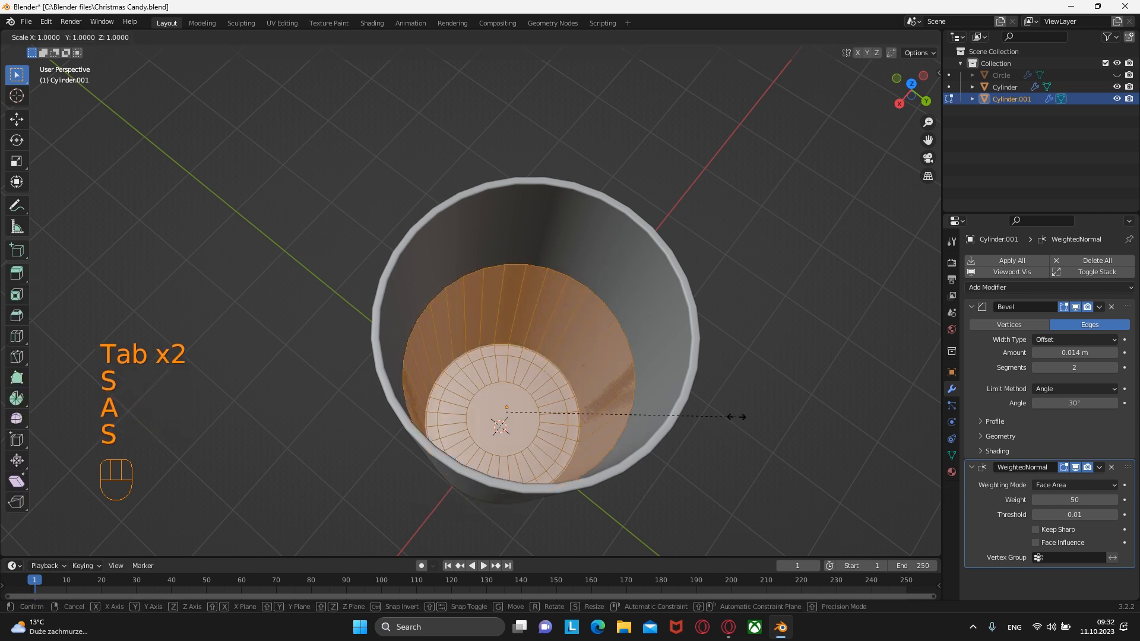
{"action": "key", "text": "shift+z"}
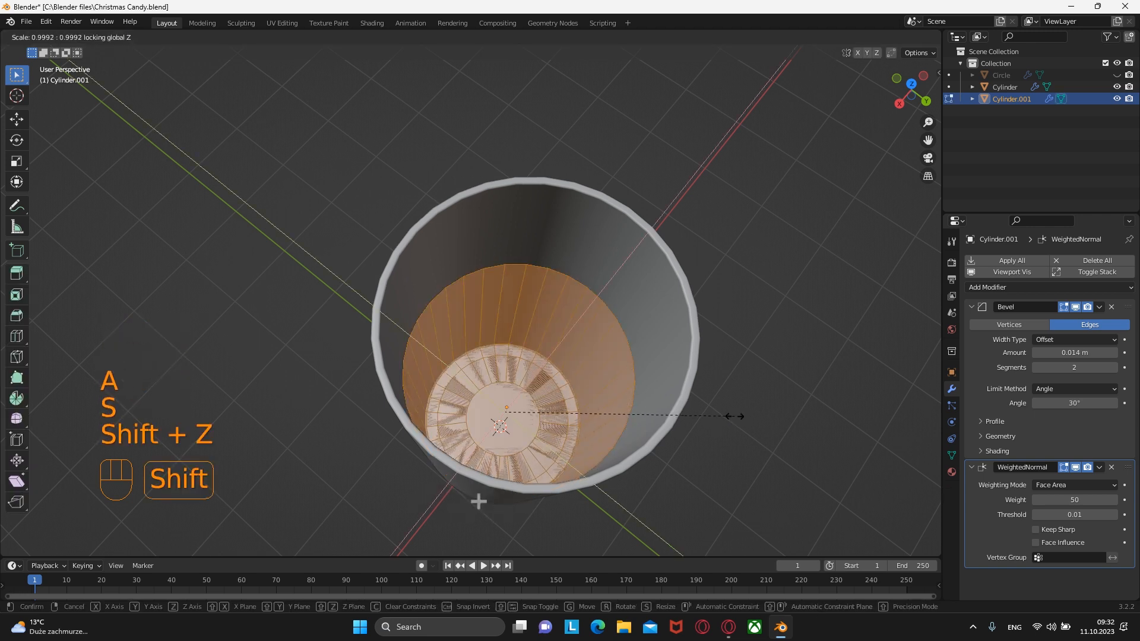
{"action": "left_click", "coordinate": [718, 416]}
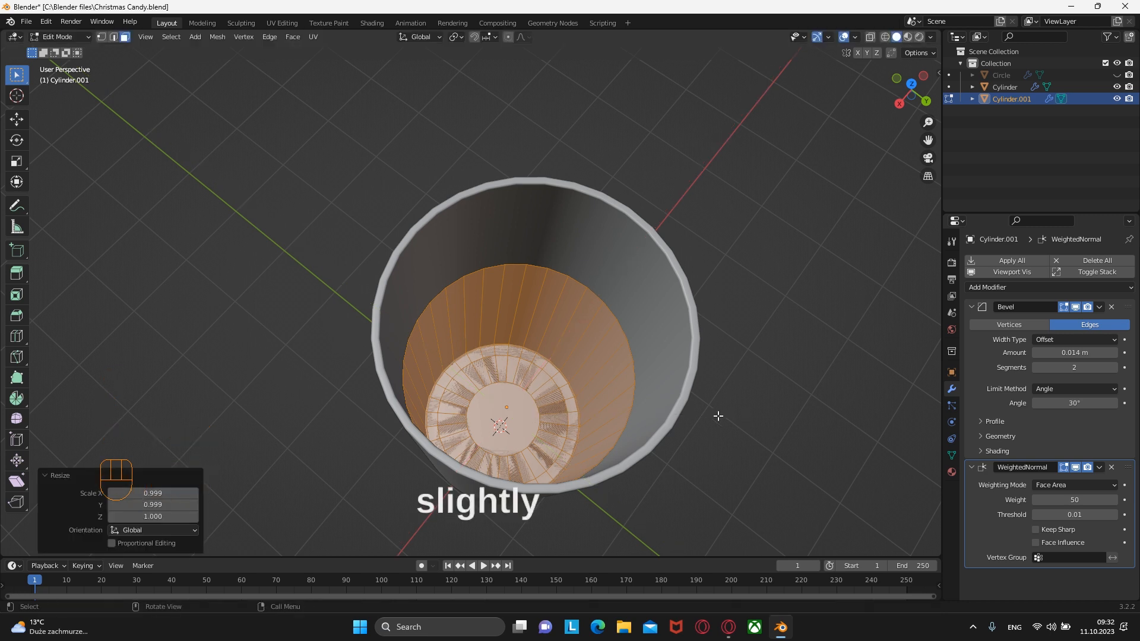
Step: Raise the milk mesh's bottom faces slightly above the glass's inner floor
{"action": "left_click", "coordinate": [502, 414]}
{"action": "key", "text": "ctrl+KP_Add"}
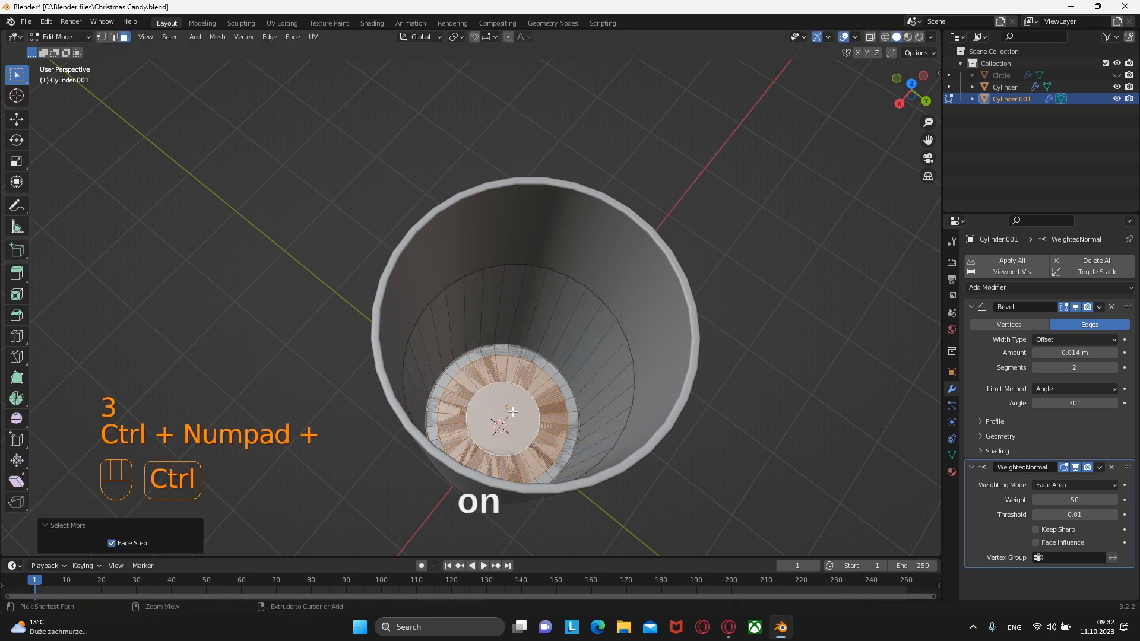
{"action": "key", "text": "g"}
{"action": "key", "text": "Tab"}
{"action": "key", "text": "Tab"}
Step: Fill the milk mesh's top edge loop with a face and inset that face by about 0.119 m
{"action": "key", "text": "2"}
{"action": "left_click", "coordinate": [616, 319], "text": "alt"}
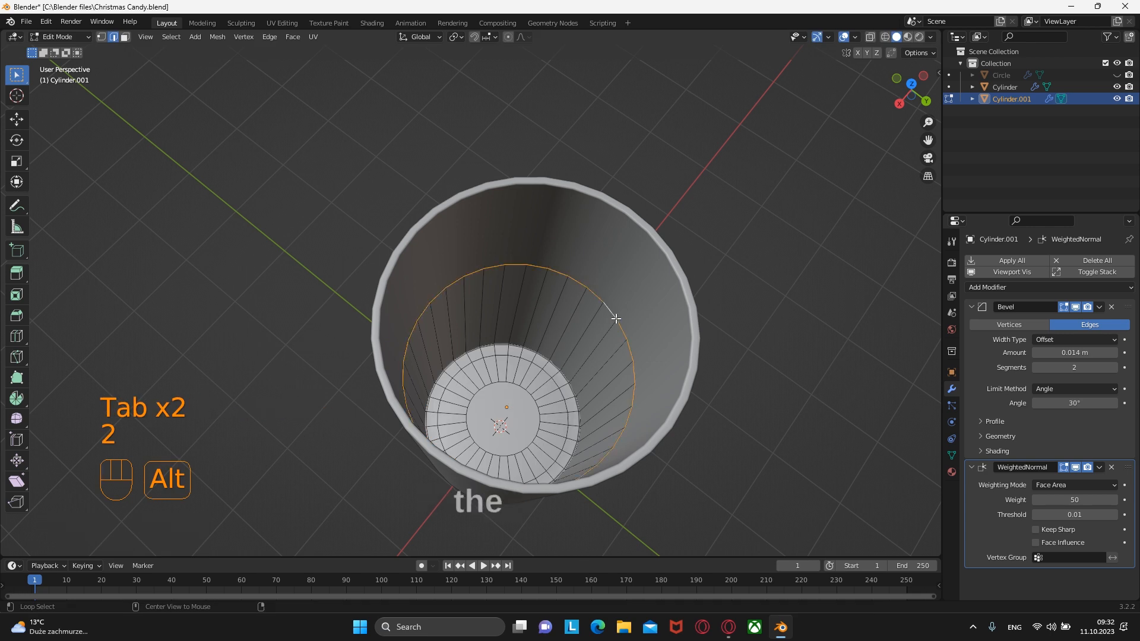
{"action": "key", "text": "3"}
{"action": "key", "text": "i"}
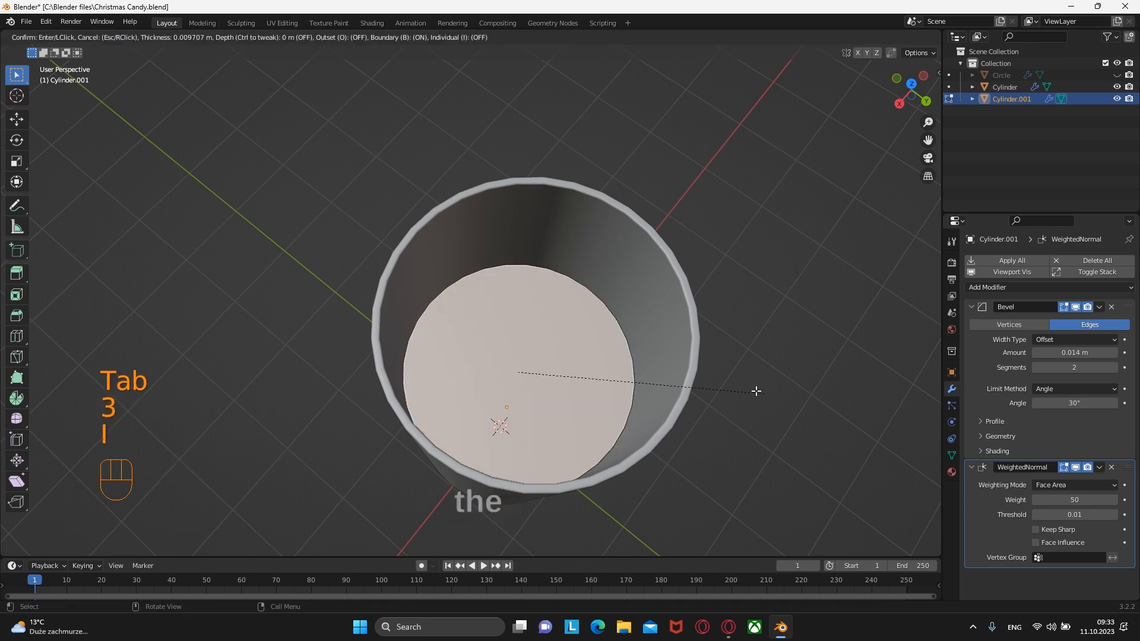
{"action": "left_click", "coordinate": [751, 380]}
Step: Inset the milk's top face five more times into concentric rings shrinking toward the centre
{"action": "key", "text": "i"}
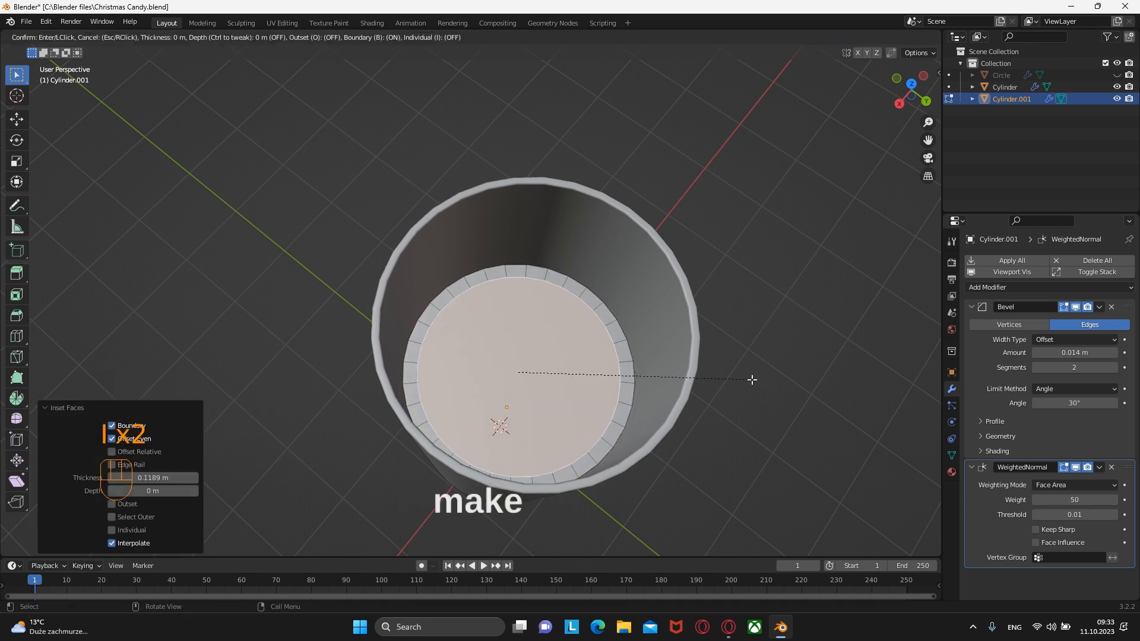
{"action": "left_click", "coordinate": [730, 381]}
{"action": "key", "text": "i"}
{"action": "left_click", "coordinate": [708, 381]}
{"action": "key", "text": "i"}
{"action": "left_click", "coordinate": [688, 384]}
{"action": "key", "text": "i"}
{"action": "left_click", "coordinate": [671, 384]}
{"action": "key", "text": "i"}
{"action": "left_click", "coordinate": [658, 386]}
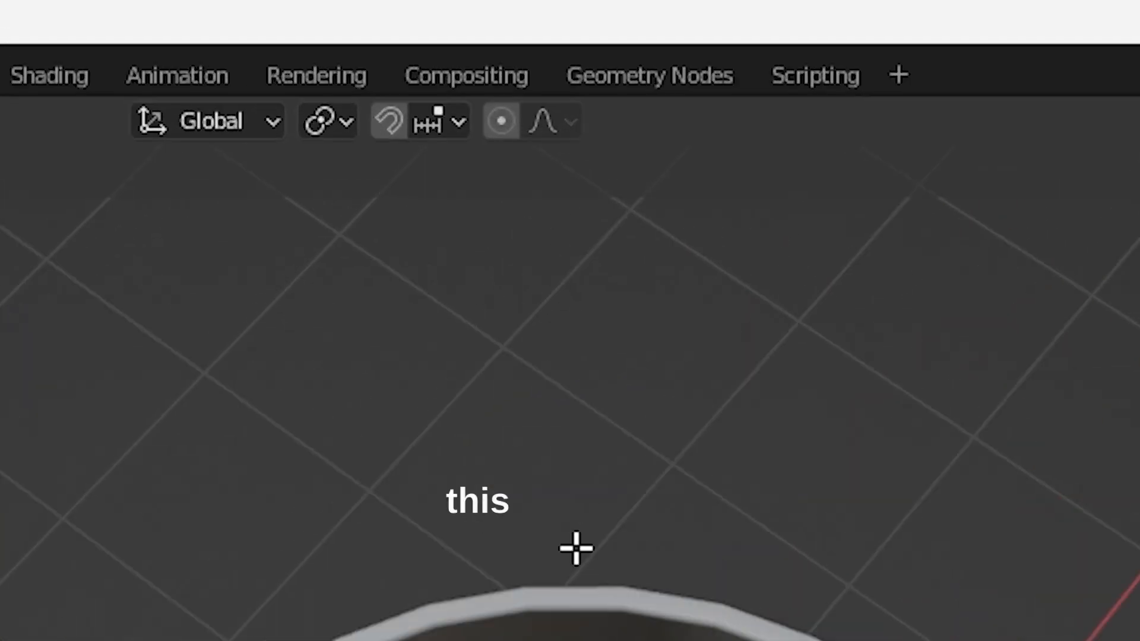
Step: Enable proportional editing and move a face near the edge of the milk surface along Z
{"action": "left_click", "coordinate": [498, 157]}
{"action": "key", "text": "g"}
{"action": "key", "text": "z"}
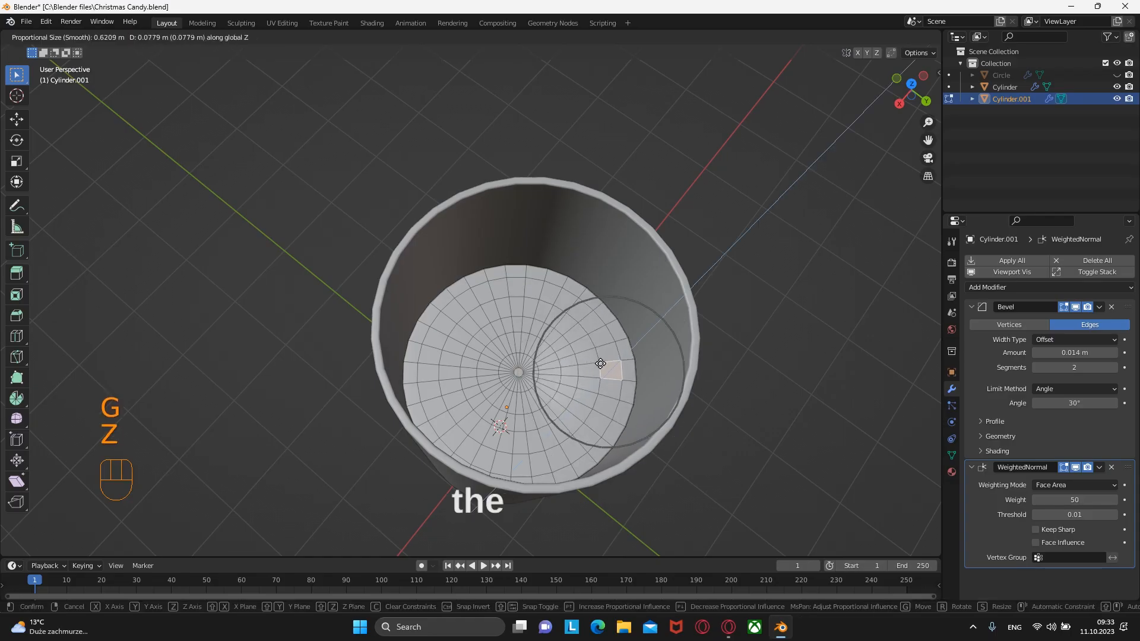
{"action": "left_click", "coordinate": [585, 297]}
{"action": "scroll", "coordinate": [573, 304], "scroll_direction": "up", "scroll_amount": 2}
{"action": "middle_click_drag", "start_coordinate": [585, 296], "coordinate": [515, 344]}
Step: Move three more faces around the milk surface along Z with smooth proportional falloff to make it uneven
{"action": "left_click", "coordinate": [445, 315]}
{"action": "key", "text": "g"}
{"action": "key", "text": "z"}
{"action": "left_click", "coordinate": [461, 312]}
{"action": "left_click", "coordinate": [524, 303]}
{"action": "key", "text": "g"}
{"action": "key", "text": "z"}
{"action": "left_click", "coordinate": [553, 301]}
{"action": "left_click", "coordinate": [371, 499]}
{"action": "key", "text": "g"}
{"action": "key", "text": "z"}
{"action": "left_click", "coordinate": [408, 511]}
{"action": "key", "text": "Tab"}
{"action": "key", "text": "Tab"}
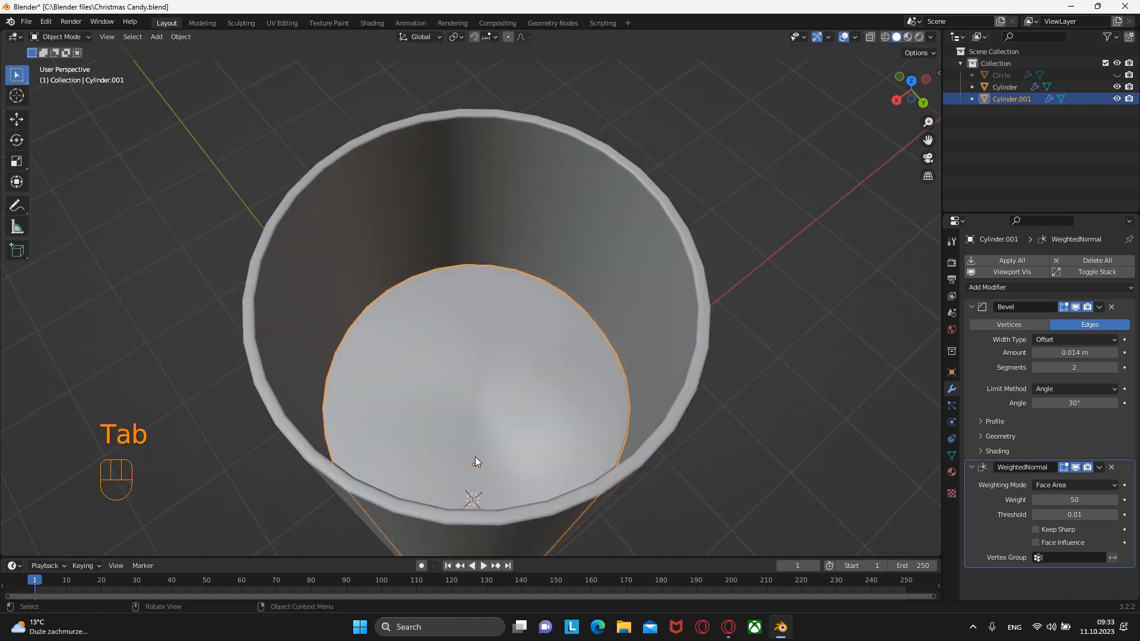
Step: Move a face near the centre of the milk surface along Z with proportional editing and return to Object Mode
{"action": "left_click", "coordinate": [475, 396]}
{"action": "key", "text": "g"}
{"action": "key", "text": "z"}
{"action": "left_click", "coordinate": [491, 407]}
{"action": "key", "text": "Tab"}
{"action": "middle_click_drag", "start_coordinate": [604, 420], "coordinate": [560, 336]}
Step: Add a 32-vertex mesh cylinder with a 1 m radius and 2 m depth, and move it up along Z
{"action": "key", "text": "shift+a"}
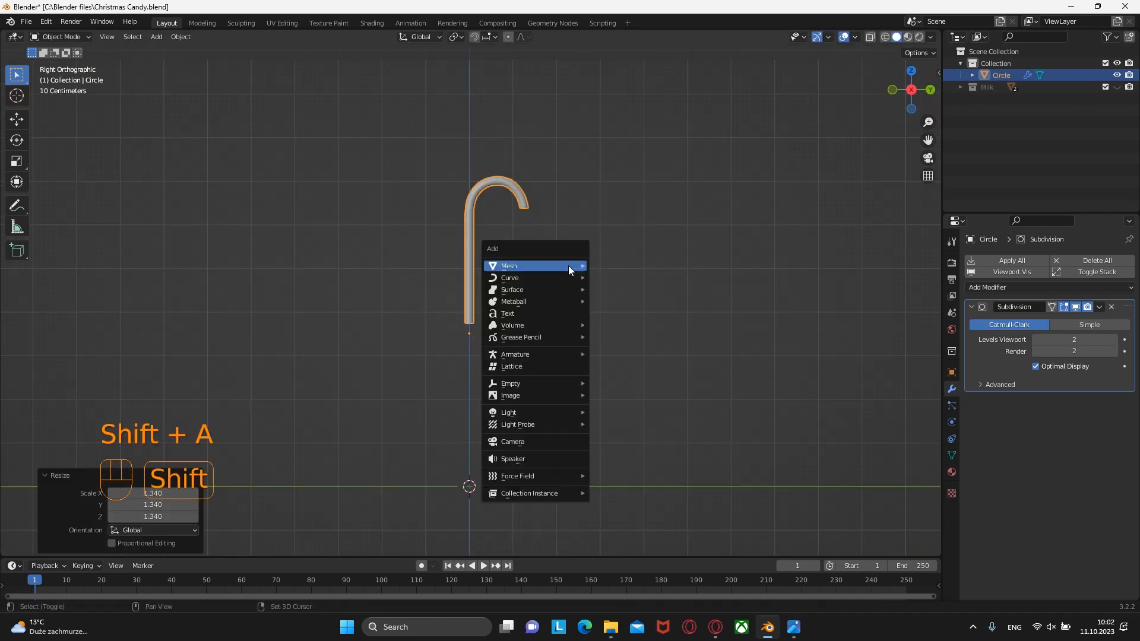
{"action": "mouse_move", "coordinate": [569, 266]}
{"action": "left_click", "coordinate": [620, 325]}
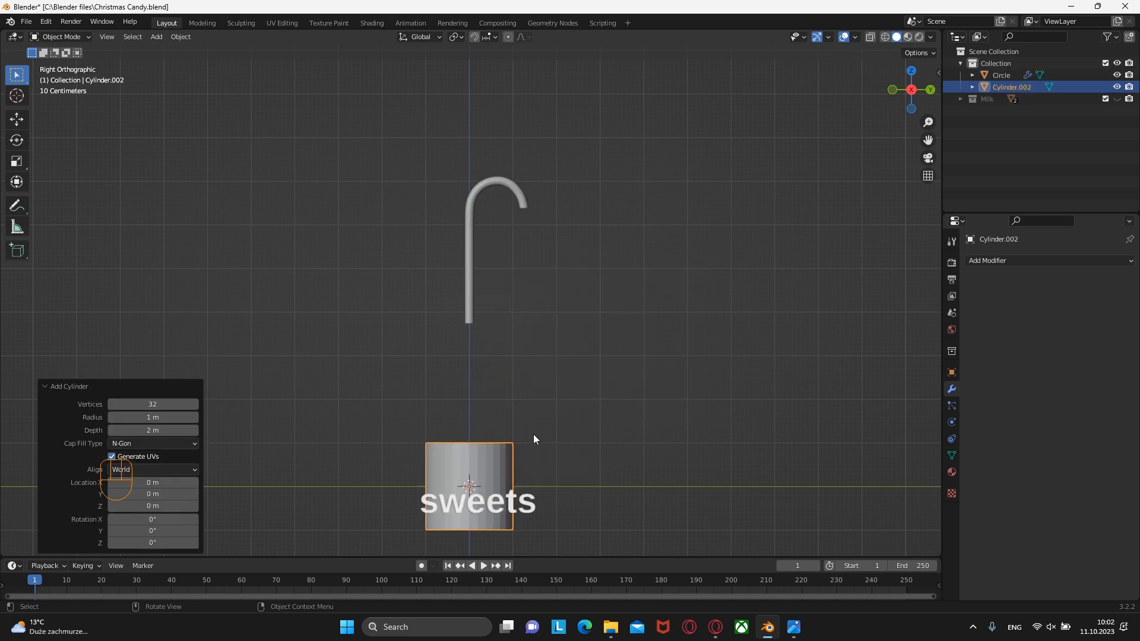
{"action": "key", "text": "g"}
{"action": "key", "text": "z"}
{"action": "left_click", "coordinate": [548, 373]}
Step: With X-ray enabled, select the cylinder's top vertices and move them about 3.58 m up along Z
{"action": "key", "text": "Tab"}
{"action": "key", "text": "1"}
{"action": "left_click", "coordinate": [870, 38]}
{"action": "left_click_drag", "start_coordinate": [367, 357], "coordinate": [573, 397]}
{"action": "key", "text": "g"}
{"action": "key", "text": "z"}
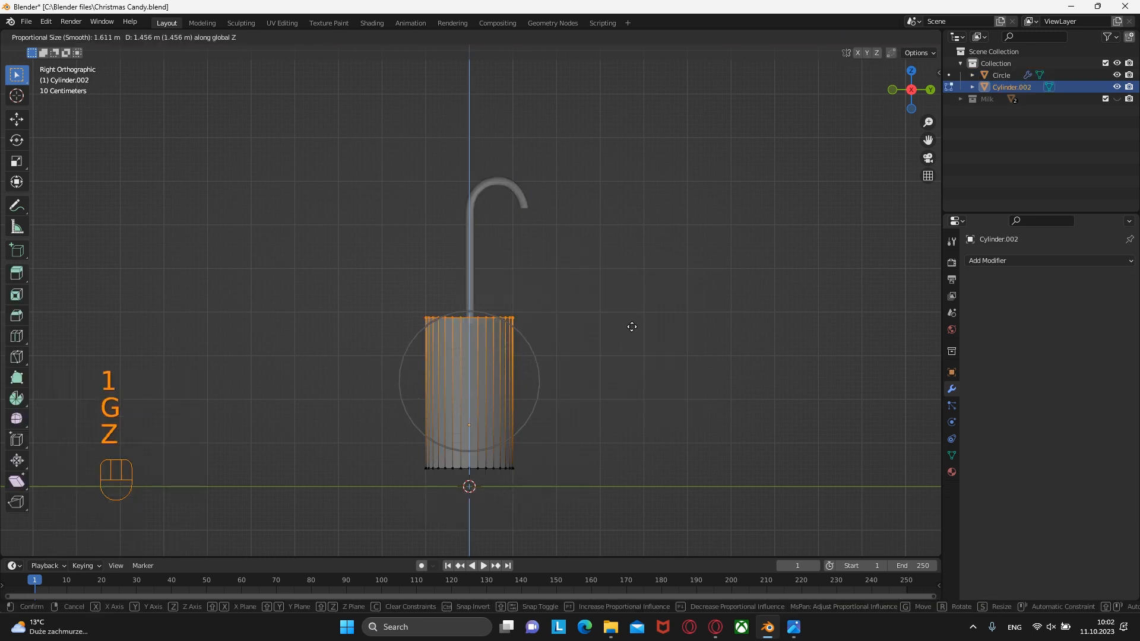
{"action": "left_click", "coordinate": [624, 230]}
Step: Lower the cylinder's top vertices about 1.7 m along Z without proportional editing, and bevel the bottom edge loop
{"action": "left_click", "coordinate": [507, 40]}
{"action": "key", "text": "alt+z"}
{"action": "key", "text": "g"}
{"action": "key", "text": "z"}
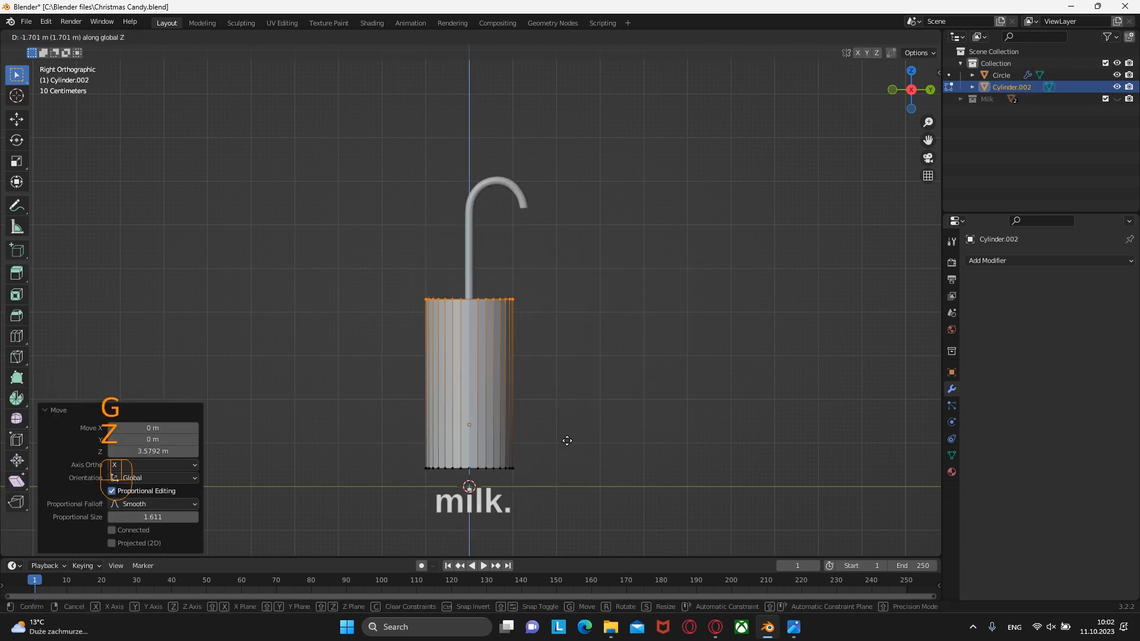
{"action": "left_click", "coordinate": [574, 440]}
{"action": "left_click", "coordinate": [543, 470], "text": "alt"}
{"action": "key", "text": "ctrl+b"}
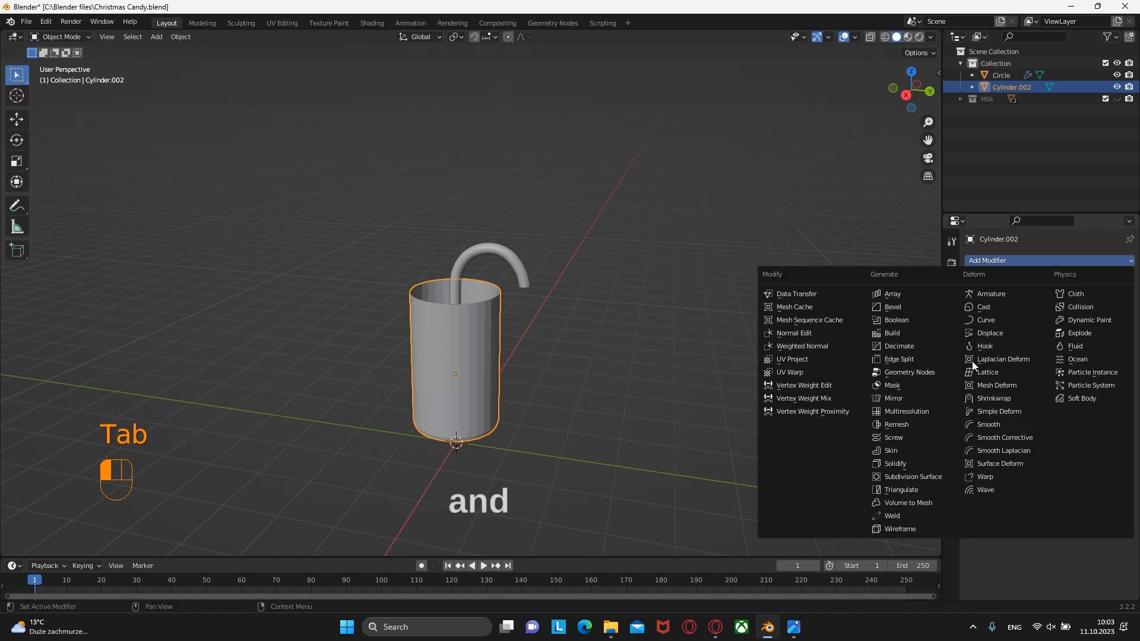
Step: Add a Solidify modifier with a thickness of 0.04 m and a Subdivision Surface modifier to the open cylinder
{"action": "left_click", "coordinate": [891, 432]}
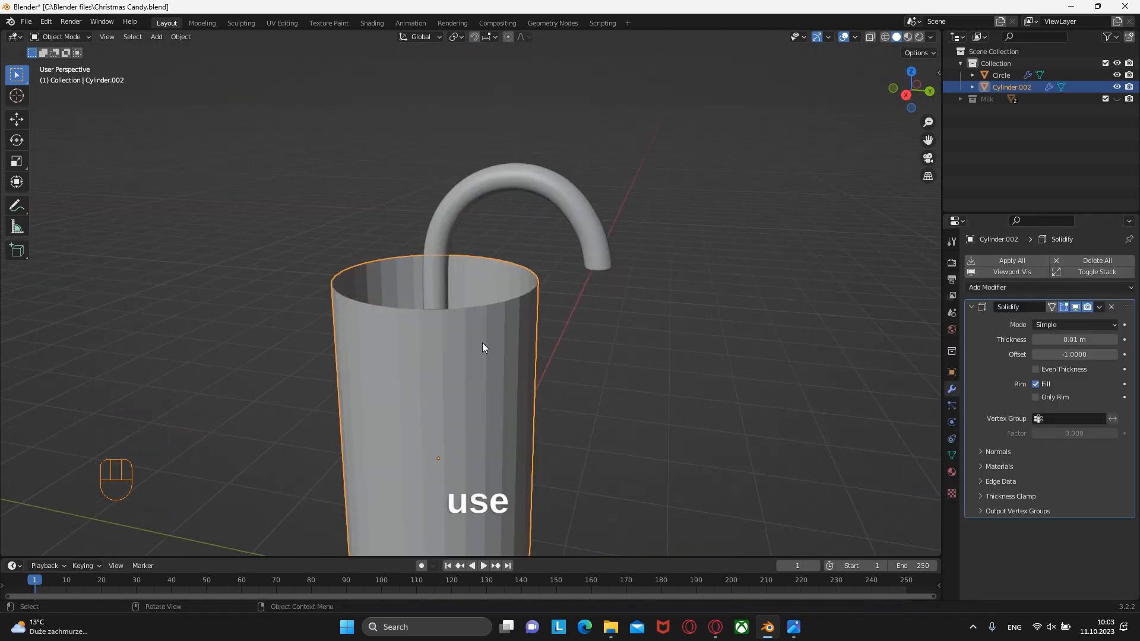
{"action": "scroll", "coordinate": [483, 344], "scroll_direction": "up", "scroll_amount": 3}
{"action": "left_click", "coordinate": [1049, 287]}
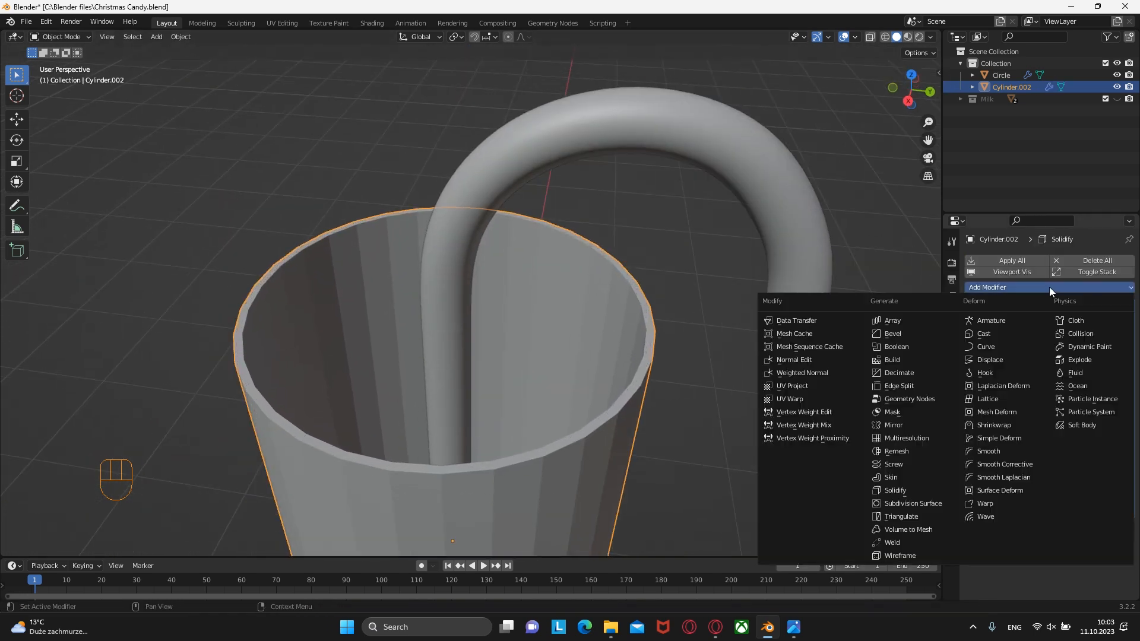
{"action": "left_click", "coordinate": [913, 504]}
{"action": "scroll", "coordinate": [599, 442], "scroll_direction": "down", "scroll_amount": 5}
Step: Add one loop cut around the cup's outer wall and slide it close to the rim, at a factor of about -0.975
{"action": "key", "text": "Tab"}
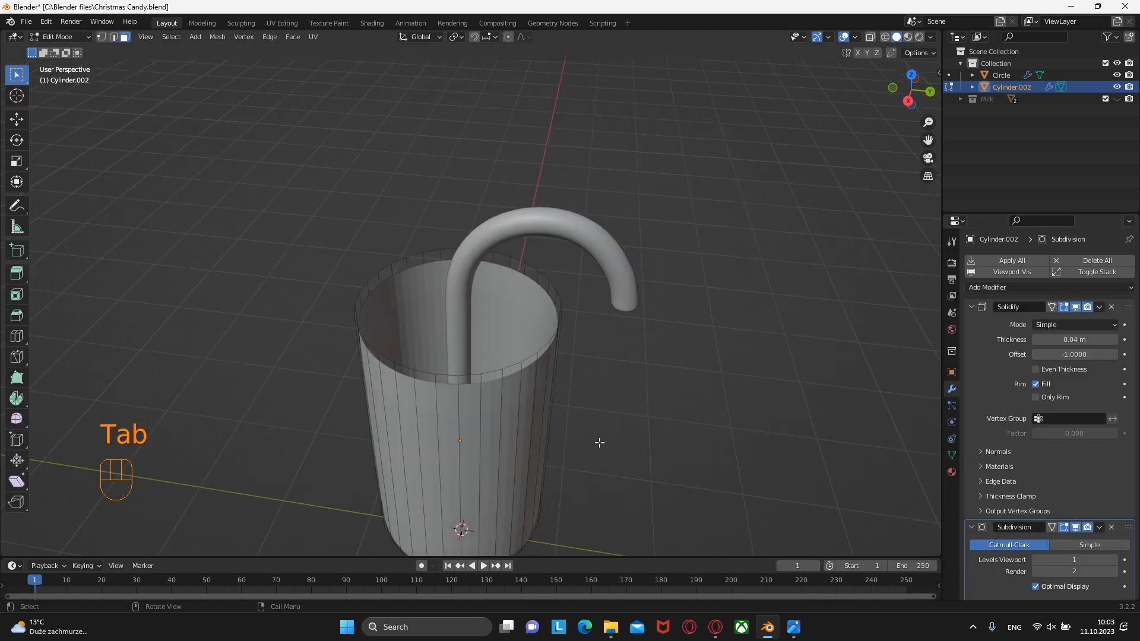
{"action": "key", "text": "ctrl+r"}
{"action": "left_click", "coordinate": [479, 428]}
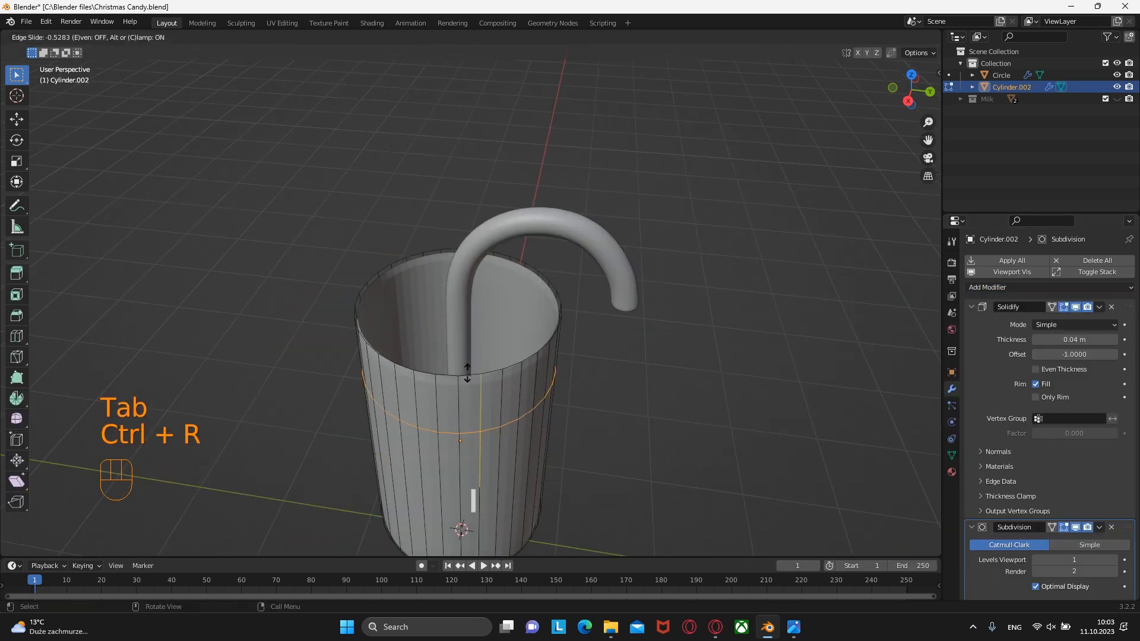
{"action": "left_click", "coordinate": [479, 332]}
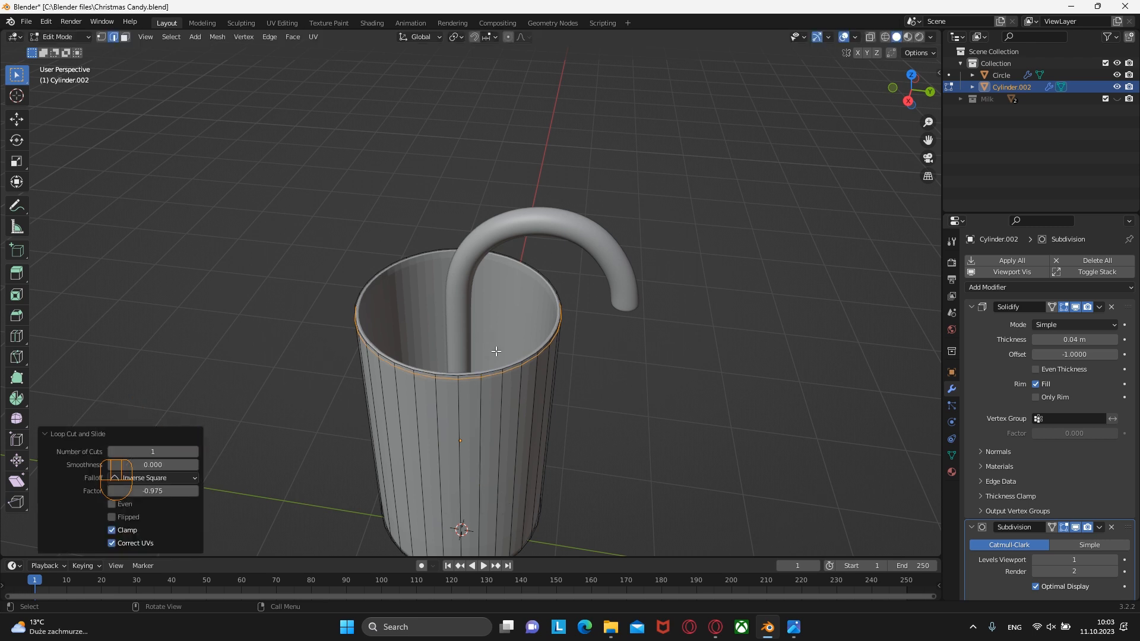
{"action": "key", "text": "Tab"}
{"action": "scroll", "coordinate": [506, 376], "scroll_direction": "up", "scroll_amount": 4}
{"action": "middle_click_drag", "start_coordinate": [512, 392], "coordinate": [544, 358], "text": "shift"}
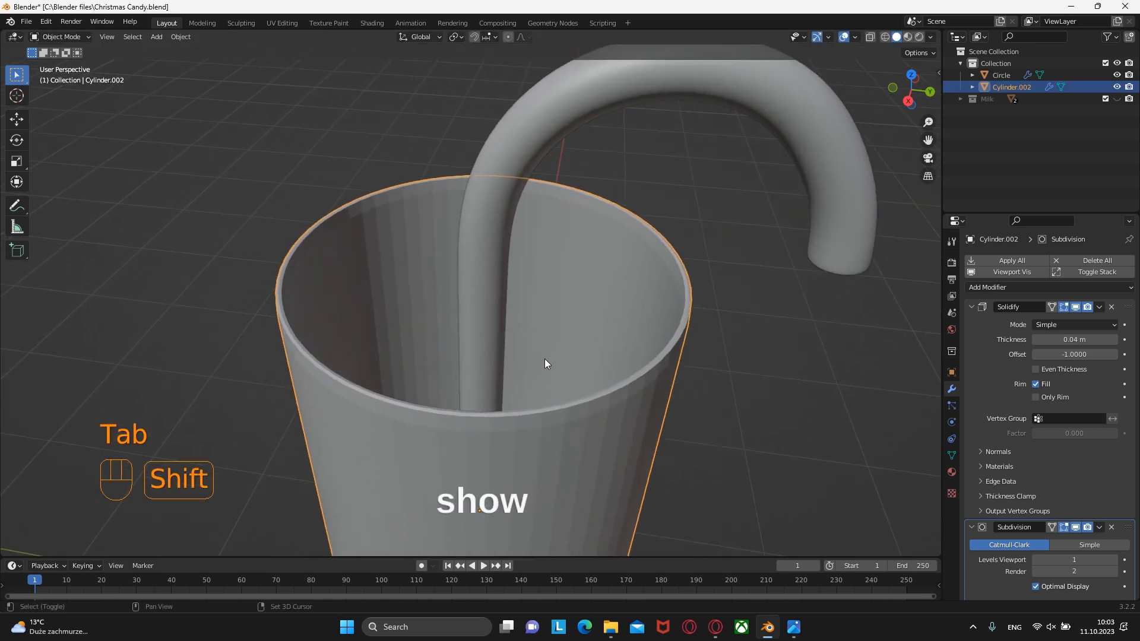
Step: Move the loop below the cup's rim about 0.017 m up along Z
{"action": "key", "text": "Tab"}
{"action": "key", "text": "g"}
{"action": "key", "text": "z"}
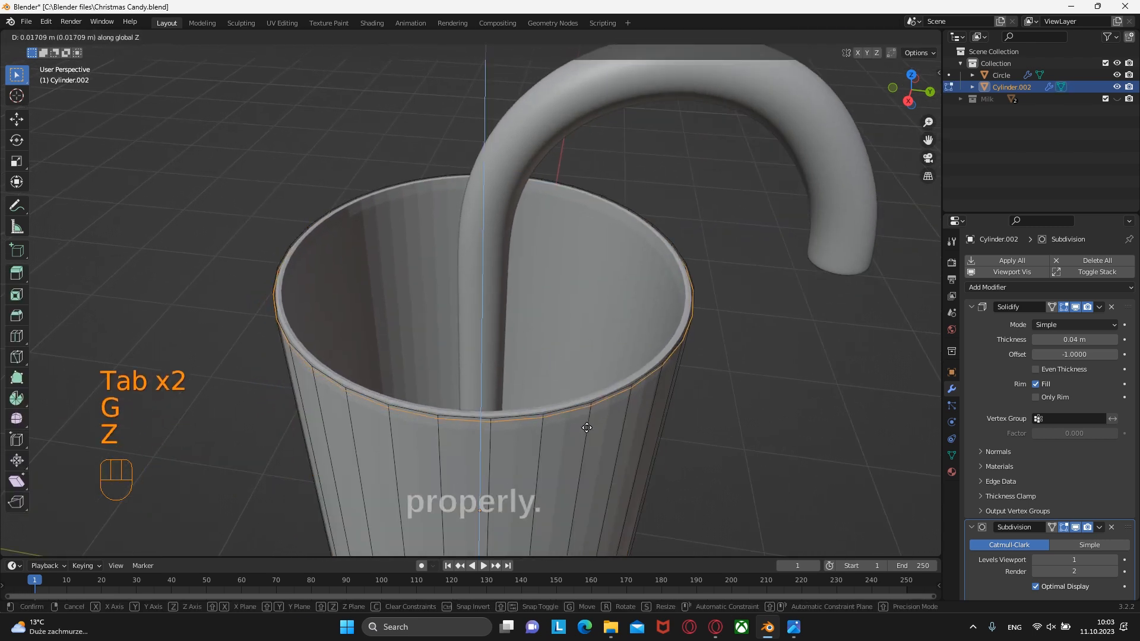
{"action": "left_click", "coordinate": [587, 427]}
{"action": "key", "text": "Tab"}
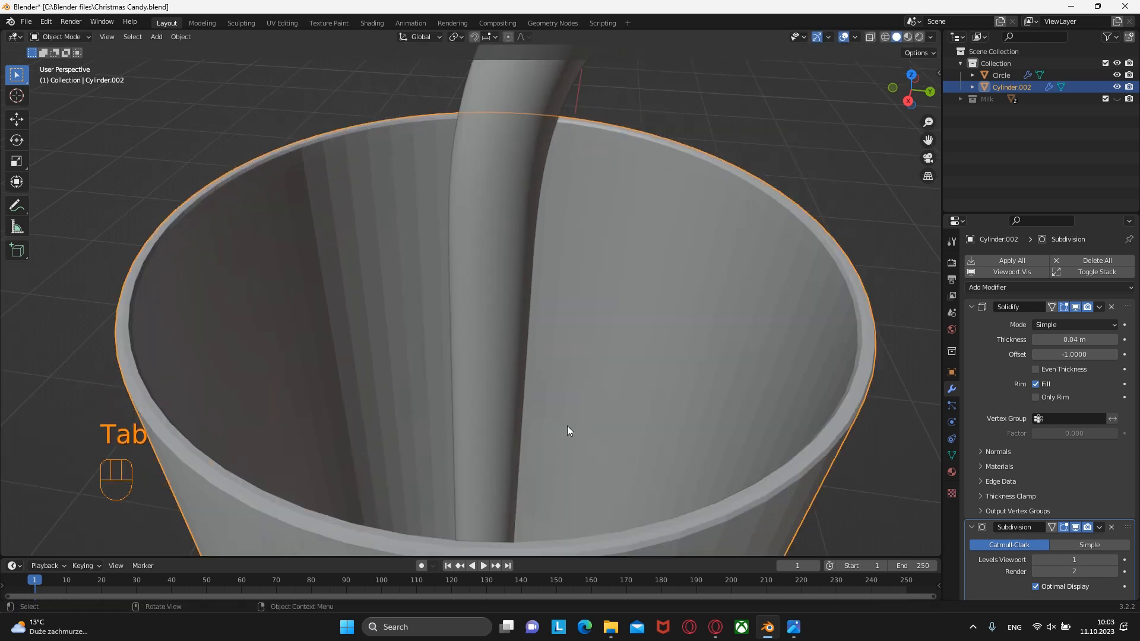
Step: Shade the cup's faces smooth
{"action": "middle_click_drag", "start_coordinate": [568, 426], "coordinate": [522, 333]}
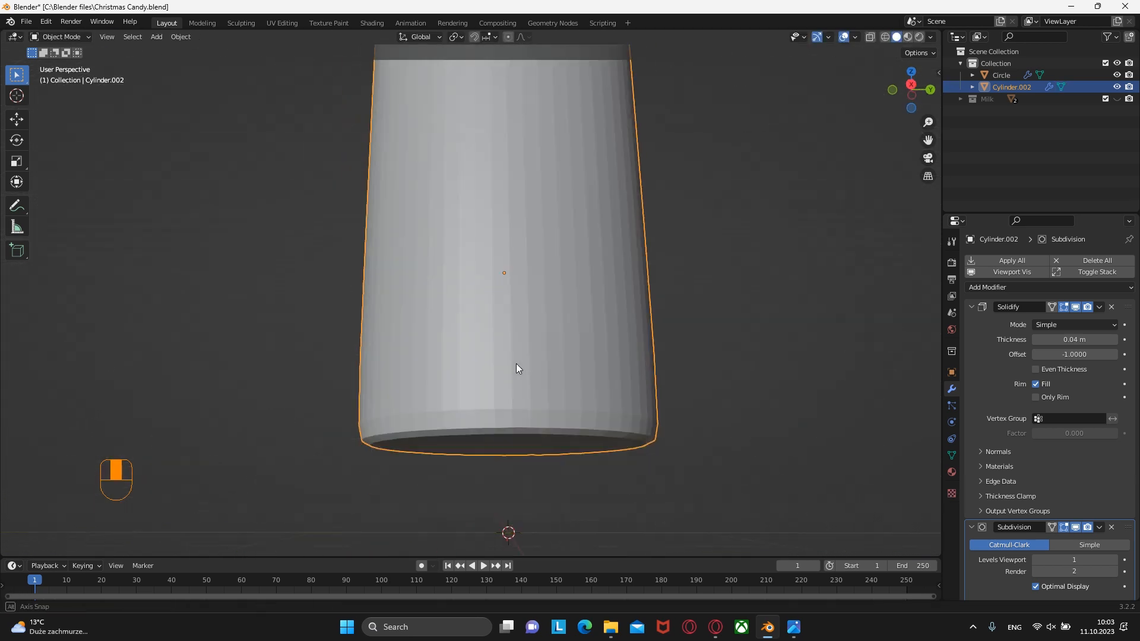
{"action": "key", "text": "Tab"}
{"action": "key", "text": "3"}
{"action": "left_click", "coordinate": [586, 402]}
{"action": "key", "text": "Tab"}
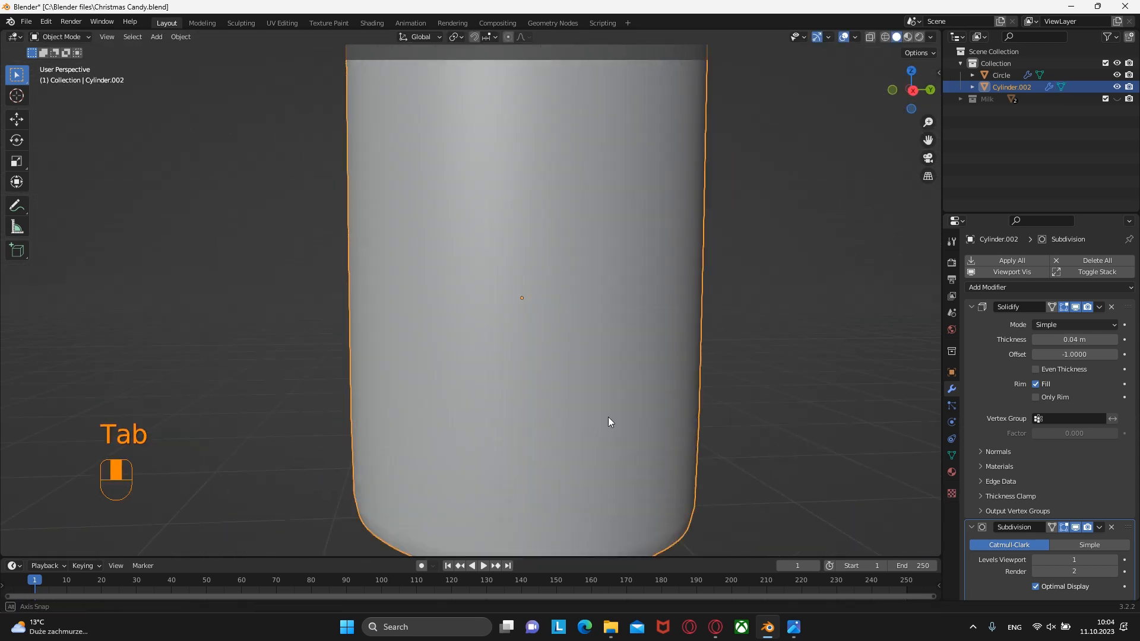
Step: Extrude the cup's top edge loop and scale it outward to about 1.04 to form a protruding lip
{"action": "scroll", "coordinate": [608, 417], "scroll_direction": "down", "scroll_amount": 5}
{"action": "key", "text": "Tab"}
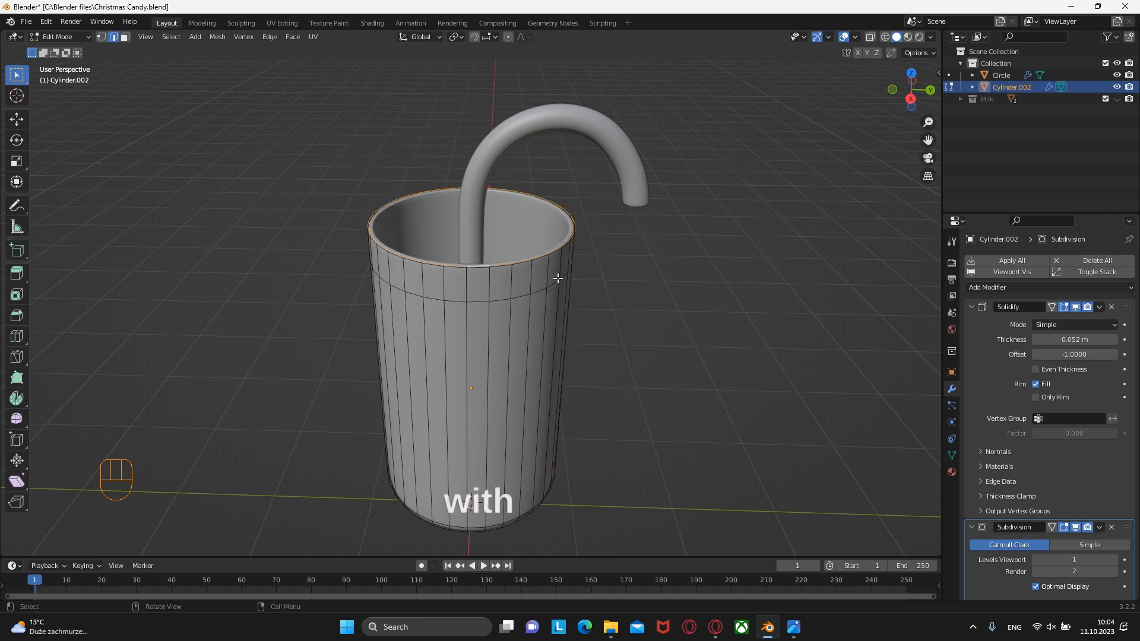
{"action": "key", "text": "e"}
{"action": "key", "text": "s"}
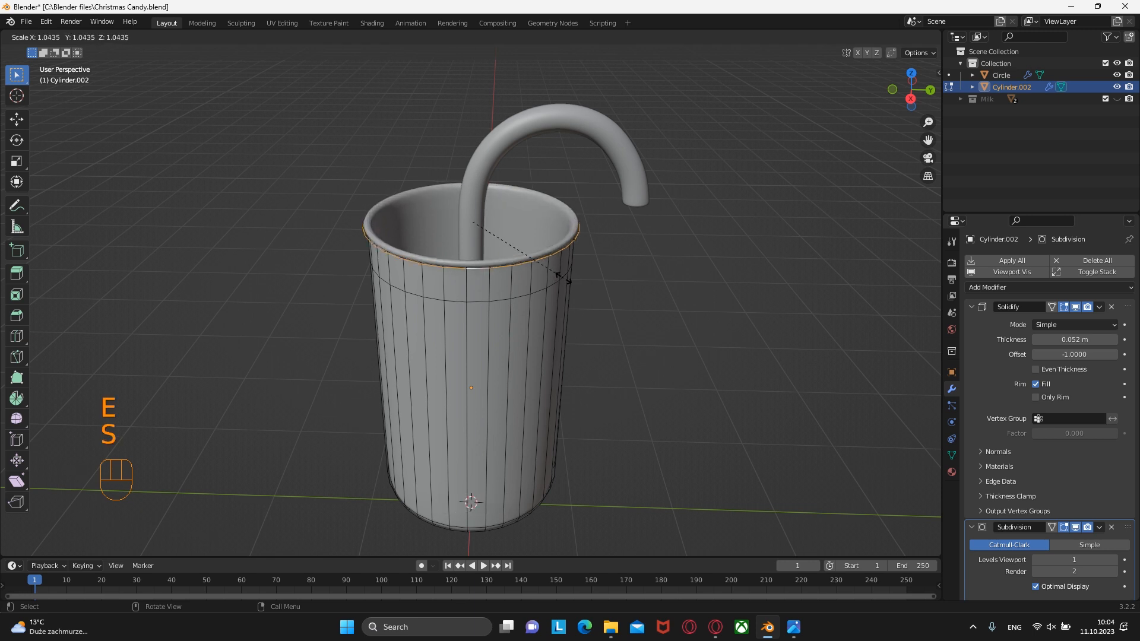
{"action": "left_click", "coordinate": [561, 275]}
{"action": "key", "text": "Tab"}
{"action": "middle_click_drag", "start_coordinate": [545, 304], "coordinate": [561, 259]}
{"action": "scroll", "coordinate": [561, 259], "scroll_direction": "up", "scroll_amount": 2}
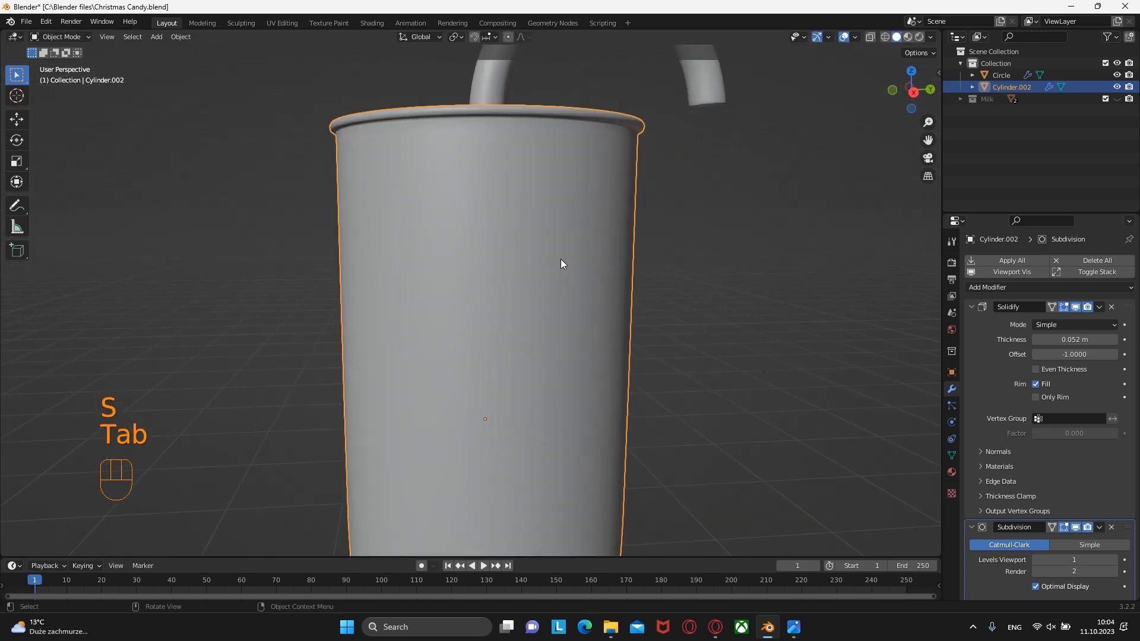
{"action": "middle_click_drag", "start_coordinate": [559, 198], "coordinate": [528, 313], "text": "shift"}
{"action": "scroll", "coordinate": [536, 286], "scroll_direction": "up", "scroll_amount": 2}
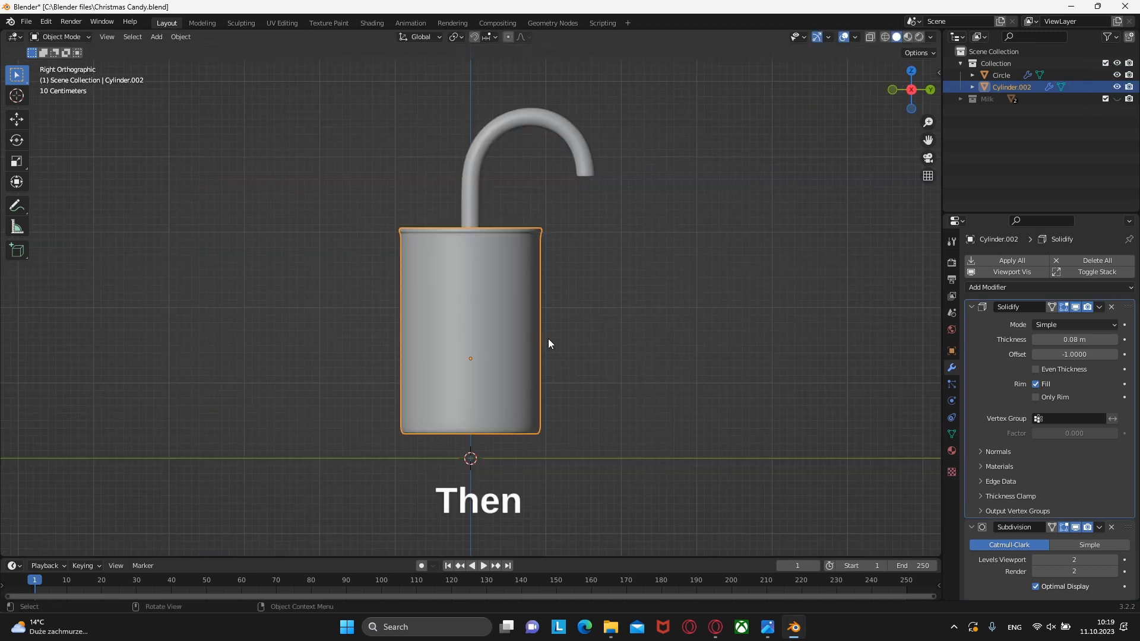
Step: Select the horizontal edge loop near the cup's base and scale it slightly outward
{"action": "key", "text": "Tab"}
{"action": "left_click", "coordinate": [488, 417], "text": "alt"}
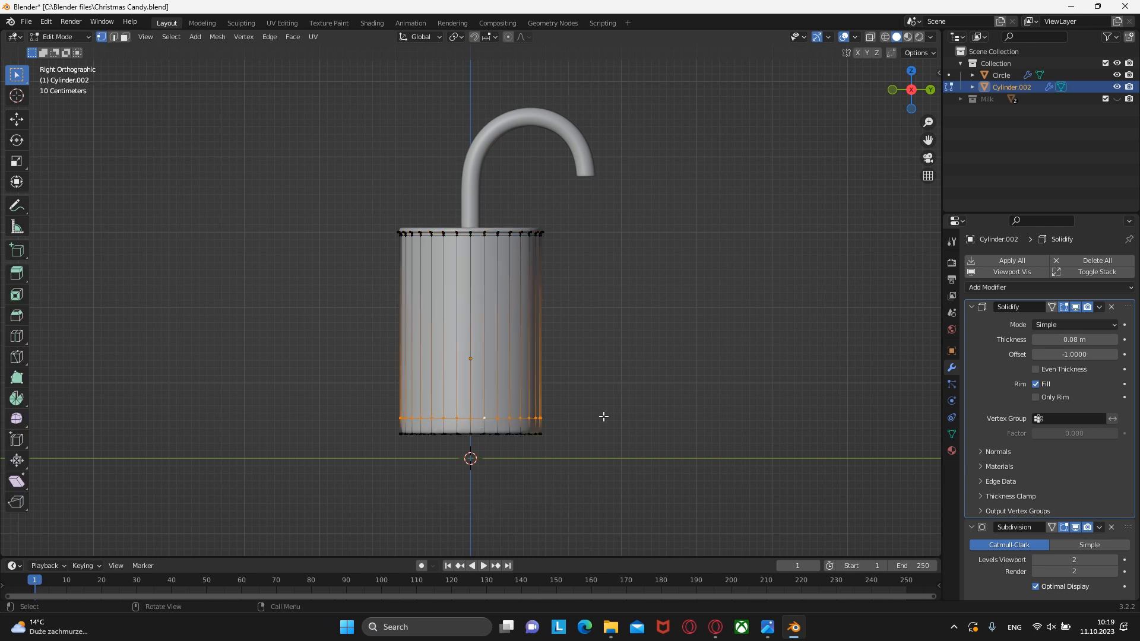
{"action": "key", "text": "s"}
{"action": "left_click", "coordinate": [621, 416]}
Step: Add one loop cut around the cup's wall at a factor of about 0.405 and scale it outward to bulge the body
{"action": "key", "text": "ctrl+r"}
{"action": "left_click", "coordinate": [561, 380]}
{"action": "left_click", "coordinate": [565, 412]}
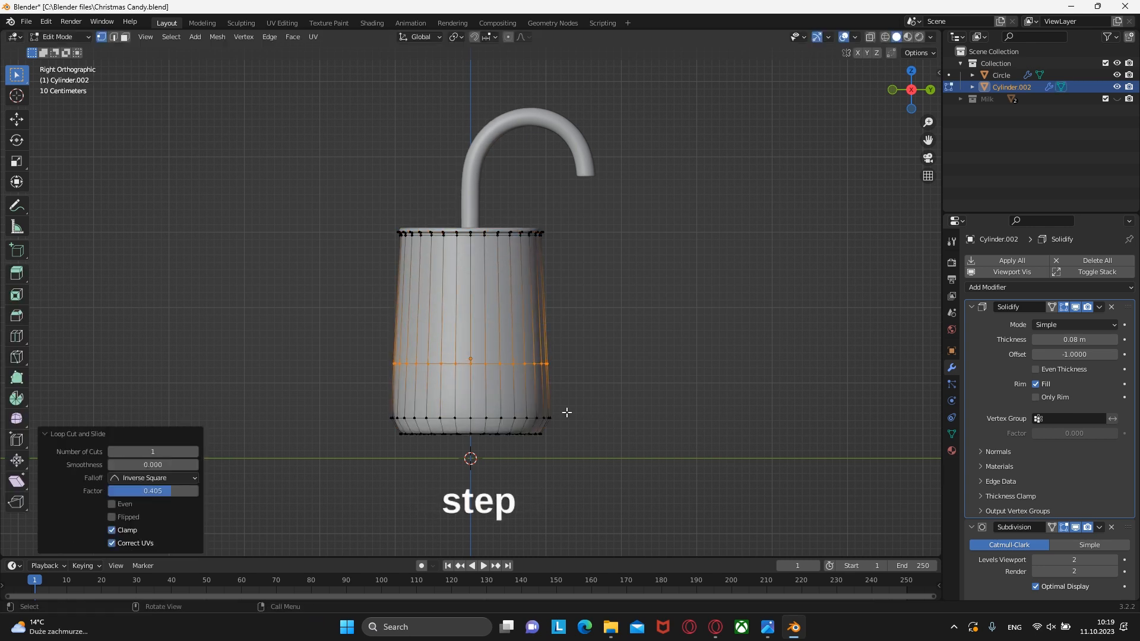
{"action": "key", "text": "s"}
{"action": "left_click", "coordinate": [647, 416]}
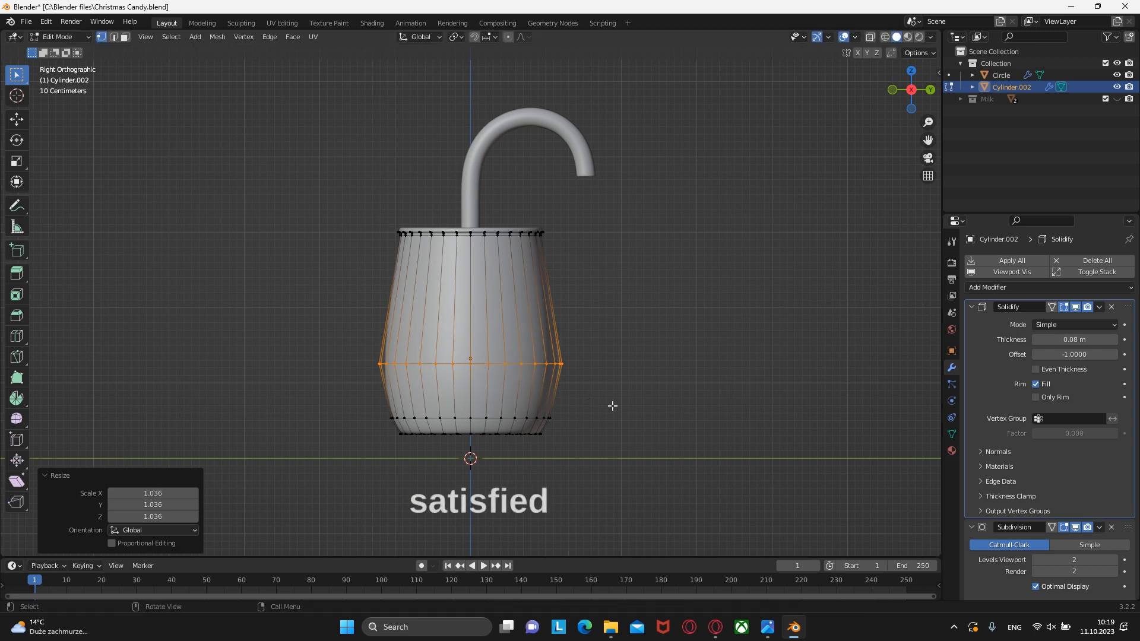
{"action": "key", "text": "Tab"}
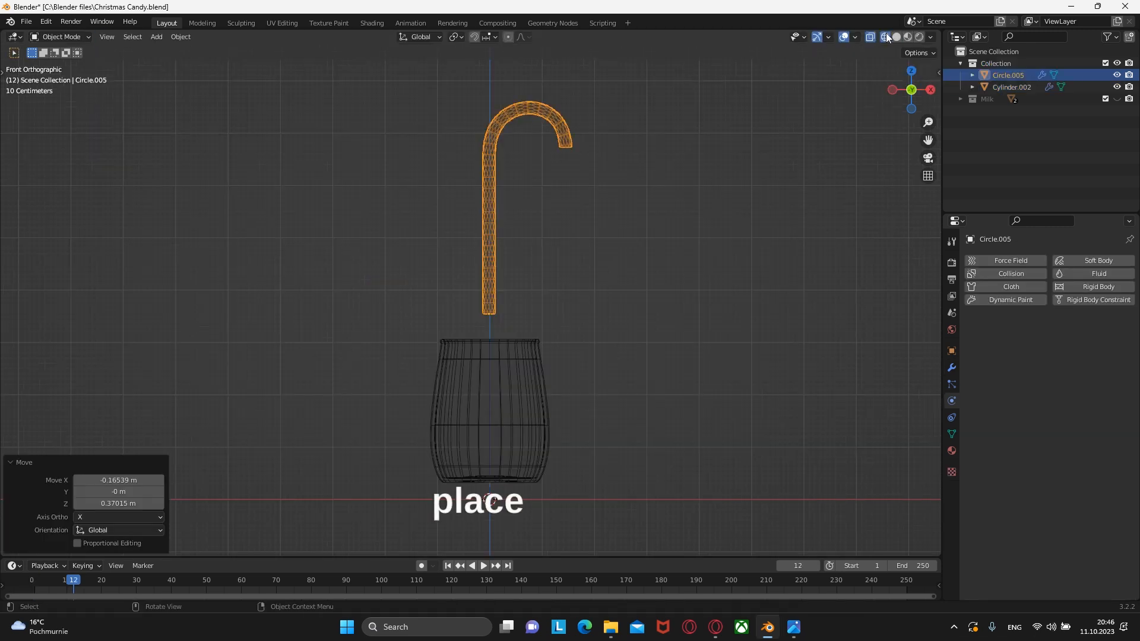
Step: Move the candy cane down into the cup and tilt it against the wall in front view
{"action": "scroll", "coordinate": [630, 319], "scroll_direction": "up", "scroll_amount": 1}
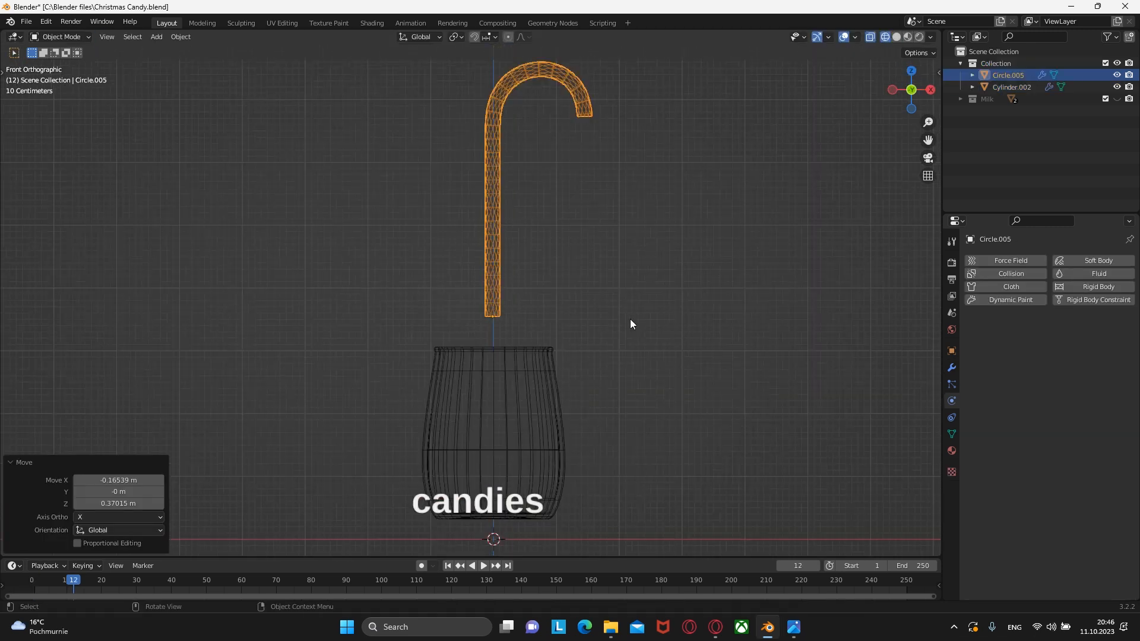
{"action": "key", "text": "g"}
{"action": "left_click", "coordinate": [647, 466]}
{"action": "key", "text": "r"}
Step: Duplicate the cane, rotate the copy about Z and move it about -0.057 m in X and 0.265 m in Y
{"action": "key", "text": "KP_7"}
{"action": "key", "text": "shift+d"}
{"action": "key", "text": "r"}
{"action": "key", "text": "z"}
{"action": "left_click", "coordinate": [621, 300]}
{"action": "key", "text": "g"}
{"action": "left_click", "coordinate": [613, 326]}
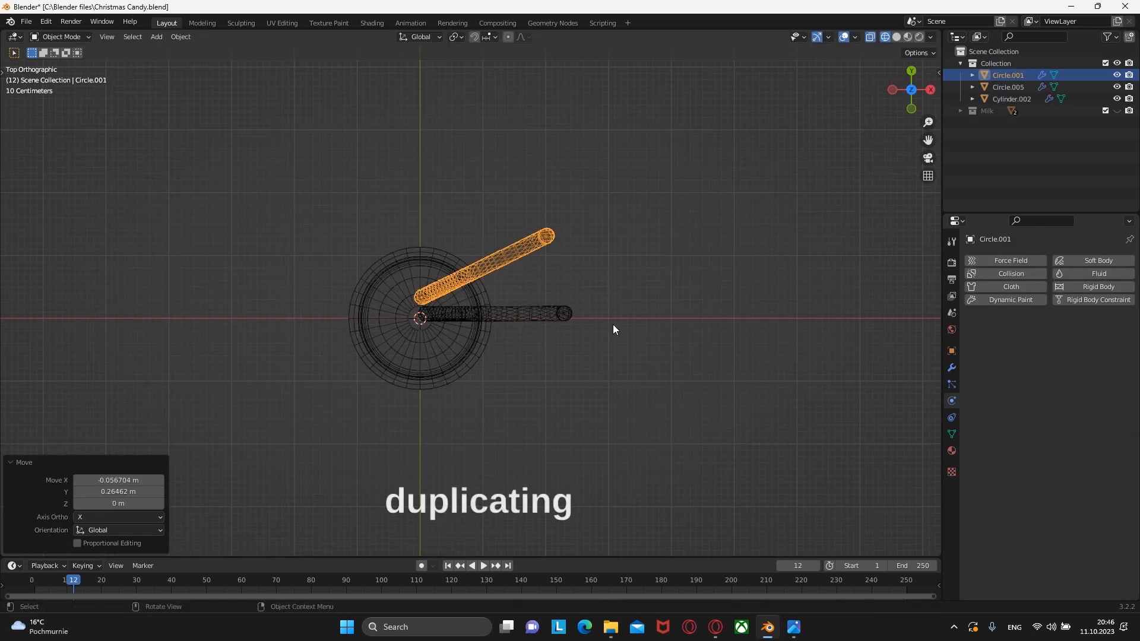
Step: Adjust the second cane's rotation and shift it along its local X axis to fit inside the cup
{"action": "scroll", "coordinate": [612, 326], "scroll_direction": "up", "scroll_amount": 8}
{"action": "key", "text": "r"}
{"action": "left_click", "coordinate": [758, 425]}
{"action": "middle_click_drag", "start_coordinate": [759, 426], "coordinate": [515, 366]}
{"action": "key", "text": "g"}
{"action": "key", "text": "x"}
{"action": "key", "text": "x"}
{"action": "left_click", "coordinate": [582, 421]}
{"action": "middle_click_drag", "start_coordinate": [583, 422], "coordinate": [504, 300]}
{"action": "scroll", "coordinate": [505, 299], "scroll_direction": "down", "scroll_amount": 6}
Step: Duplicate the cane again, rotate the copy in top view and move it about 0.284 m in X and 0.079 m in Y
{"action": "key", "text": "KP_7"}
{"action": "key", "text": "shift+d"}
{"action": "key", "text": "r"}
{"action": "key", "text": "g"}
{"action": "left_click", "coordinate": [350, 388]}
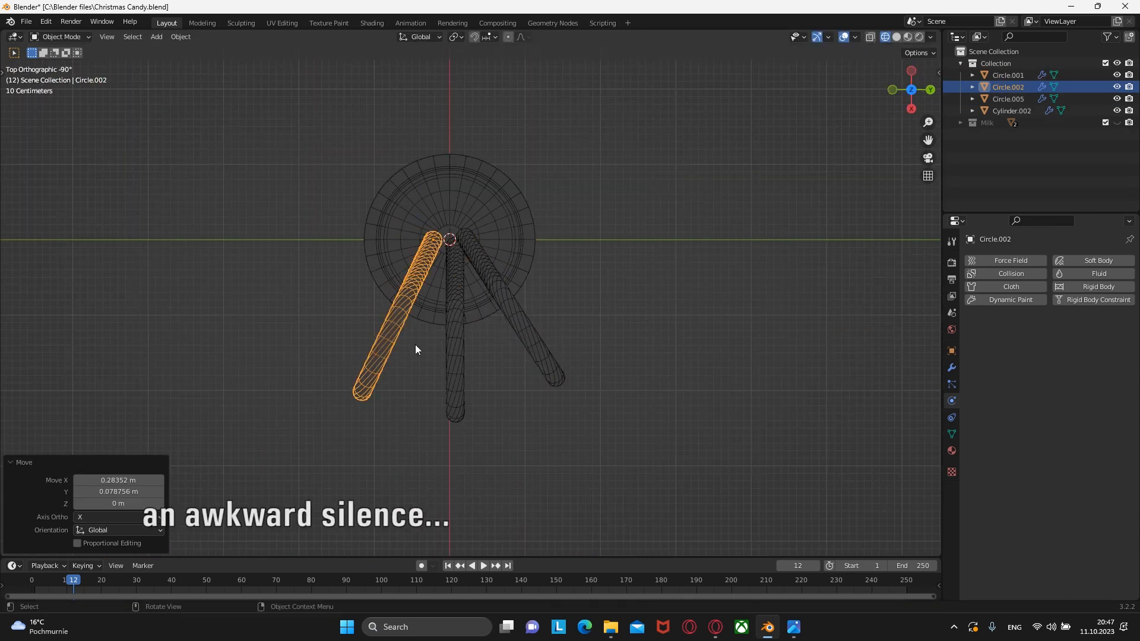
Step: Shift the third cane along its local X axis until it rests properly inside the cup
{"action": "middle_click_drag", "start_coordinate": [415, 345], "coordinate": [615, 451]}
{"action": "scroll", "coordinate": [615, 450], "scroll_direction": "up", "scroll_amount": 8}
{"action": "key", "text": "g"}
{"action": "key", "text": "x"}
{"action": "key", "text": "x"}
{"action": "left_click", "coordinate": [645, 508]}
{"action": "middle_click_drag", "start_coordinate": [645, 509], "coordinate": [542, 300]}
{"action": "key", "text": "g"}
{"action": "key", "text": "x"}
{"action": "key", "text": "x"}
{"action": "left_click", "coordinate": [543, 301]}
{"action": "scroll", "coordinate": [503, 258], "scroll_direction": "down", "scroll_amount": 8}
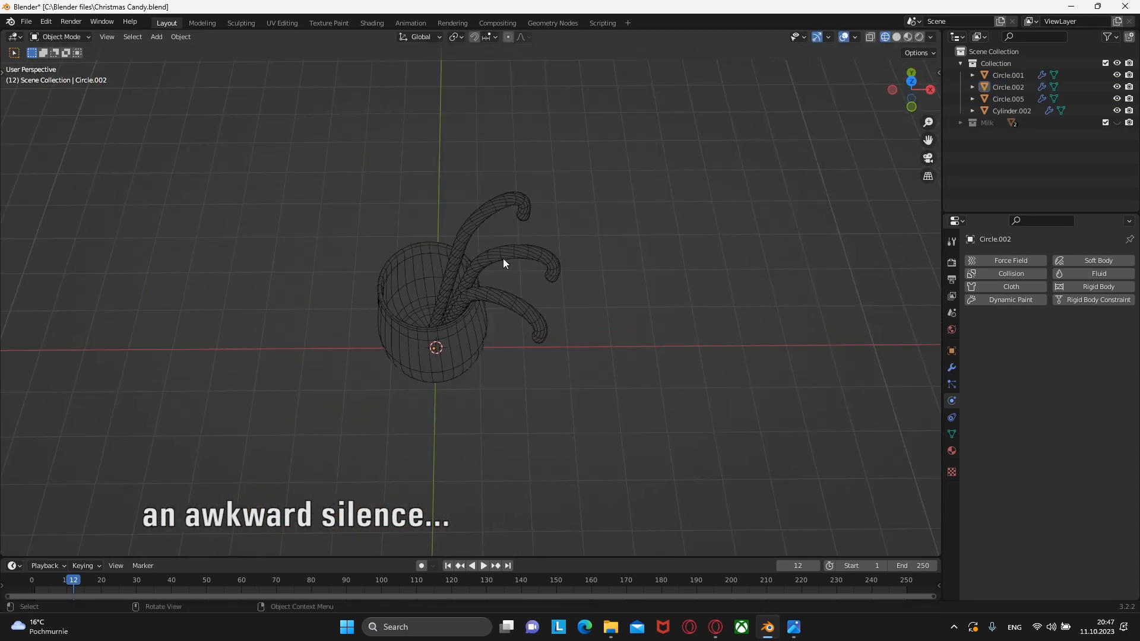
Step: Duplicate one of the placed canes, turn the copy about Z and adjust its tilt in front view
{"action": "left_click", "coordinate": [503, 258]}
{"action": "key", "text": "shift+d"}
{"action": "key", "text": "r"}
{"action": "key", "text": "z"}
{"action": "left_click", "coordinate": [402, 367]}
{"action": "key", "text": "KP_1"}
{"action": "key", "text": "r"}
{"action": "left_click", "coordinate": [576, 275]}
Step: Move the fourth cane about -0.366 m in X and -0.033 m in Y, and rotate it about -24.6° around global Z
{"action": "key", "text": "KP_7"}
{"action": "key", "text": "g"}
{"action": "left_click", "coordinate": [428, 353]}
{"action": "key", "text": "KP_1"}
{"action": "key", "text": "r"}
{"action": "key", "text": "z"}
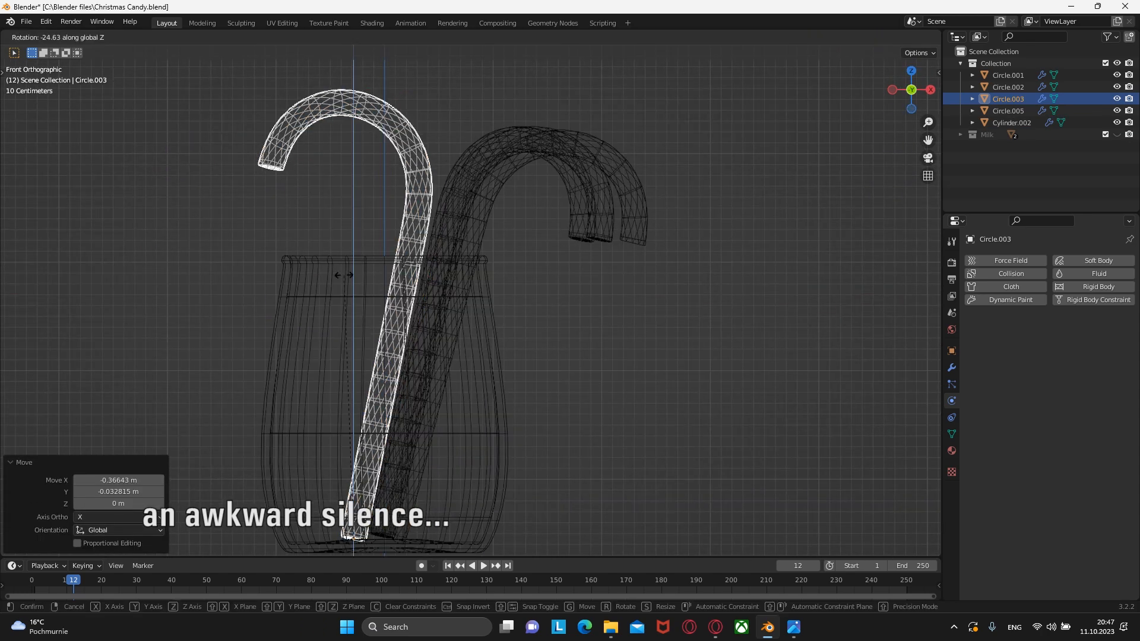
{"action": "left_click", "coordinate": [344, 275]}
Step: Refine the fourth cane's rotation in top view and check its placement from the front
{"action": "scroll", "coordinate": [344, 275], "scroll_direction": "down", "scroll_amount": 3}
{"action": "key", "text": "KP_7"}
{"action": "key", "text": "r"}
{"action": "left_click", "coordinate": [444, 225]}
{"action": "key", "text": "KP_1"}
{"action": "mouse_move", "coordinate": [444, 224]}
{"action": "middle_mouse_down"}
{"action": "mouse_move", "coordinate": [421, 371]}
{"action": "mouse_move", "coordinate": [455, 297]}
{"action": "mouse_move", "coordinate": [365, 265]}
{"action": "middle_mouse_up"}
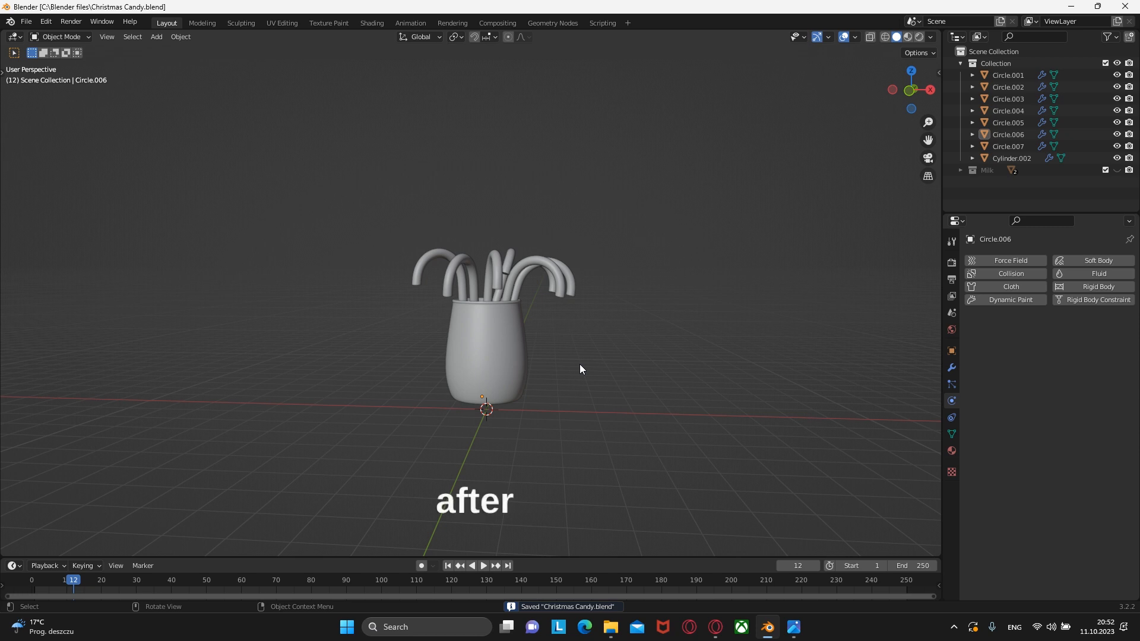
Step: Move all the candy canes and the cup into a new collection named candys
{"action": "mouse_move", "coordinate": [634, 360]}
{"action": "middle_mouse_down", "text": "alt"}
{"action": "mouse_move", "coordinate": [530, 361]}
{"action": "mouse_move", "coordinate": [618, 354]}
{"action": "middle_mouse_up", "text": "alt"}
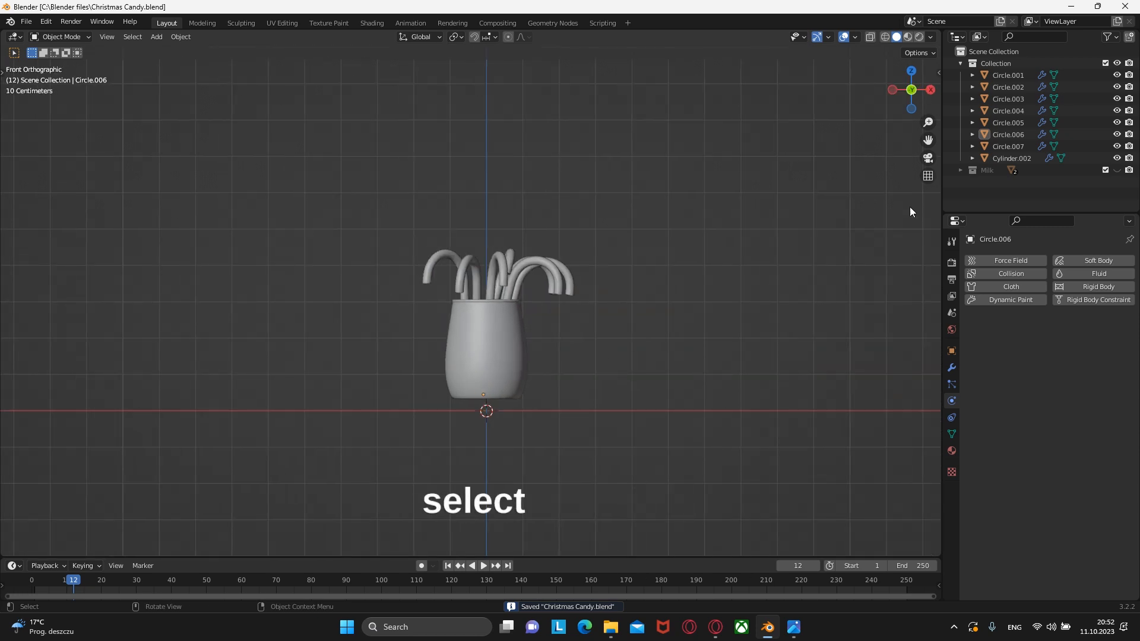
{"action": "left_click", "coordinate": [994, 75]}
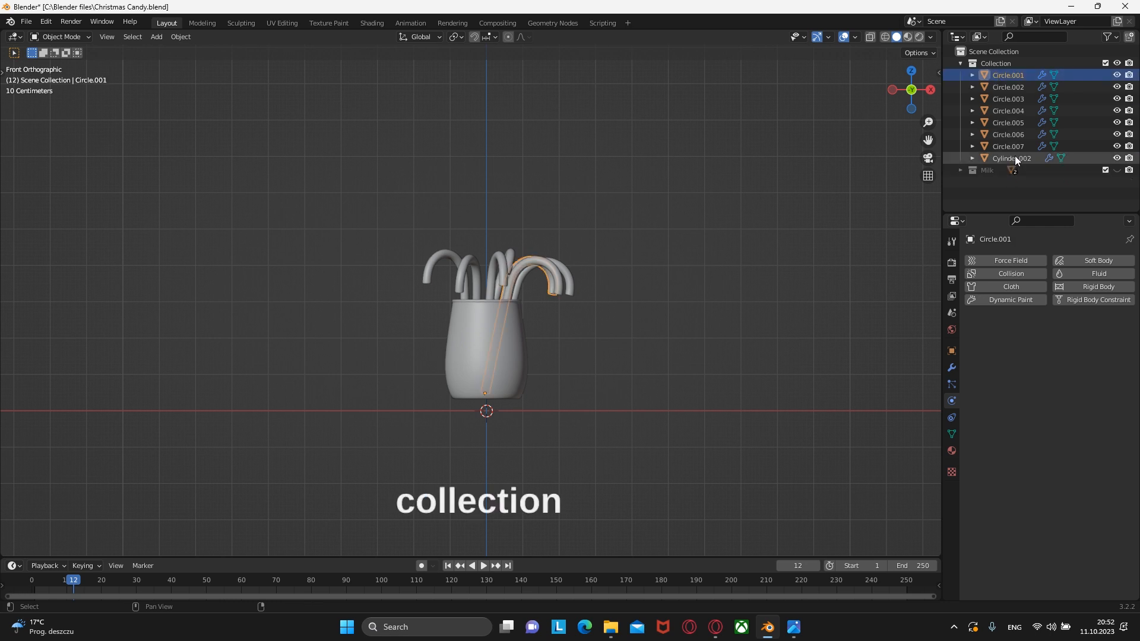
{"action": "left_click", "coordinate": [1014, 157], "text": "shift"}
{"action": "key", "text": "m"}
{"action": "left_click", "coordinate": [543, 255]}
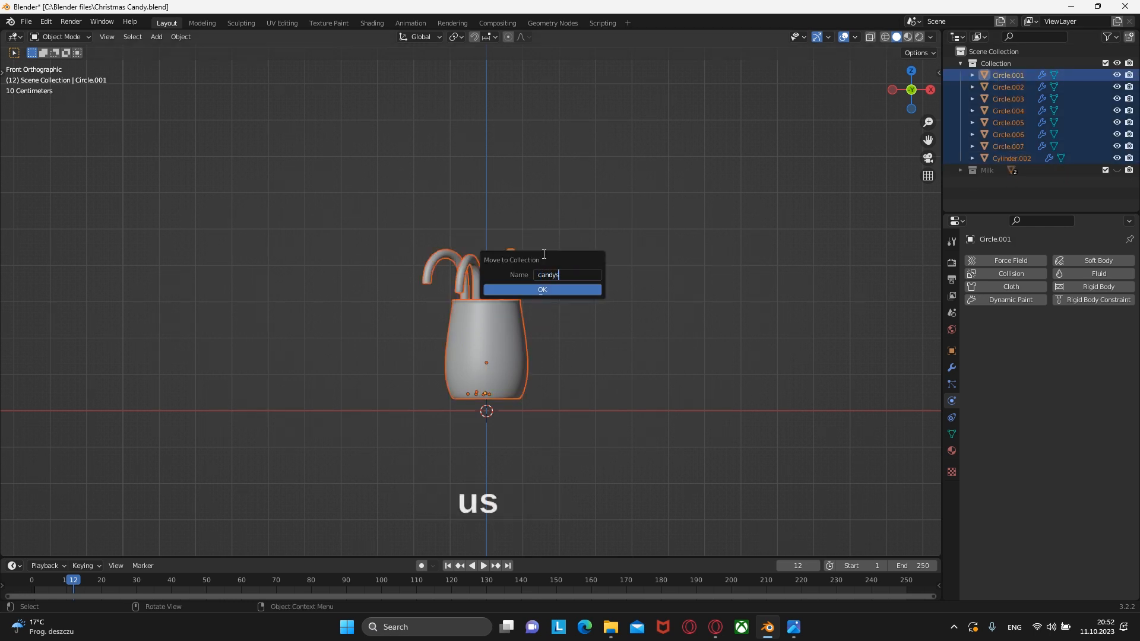
{"action": "left_click", "coordinate": [542, 289]}
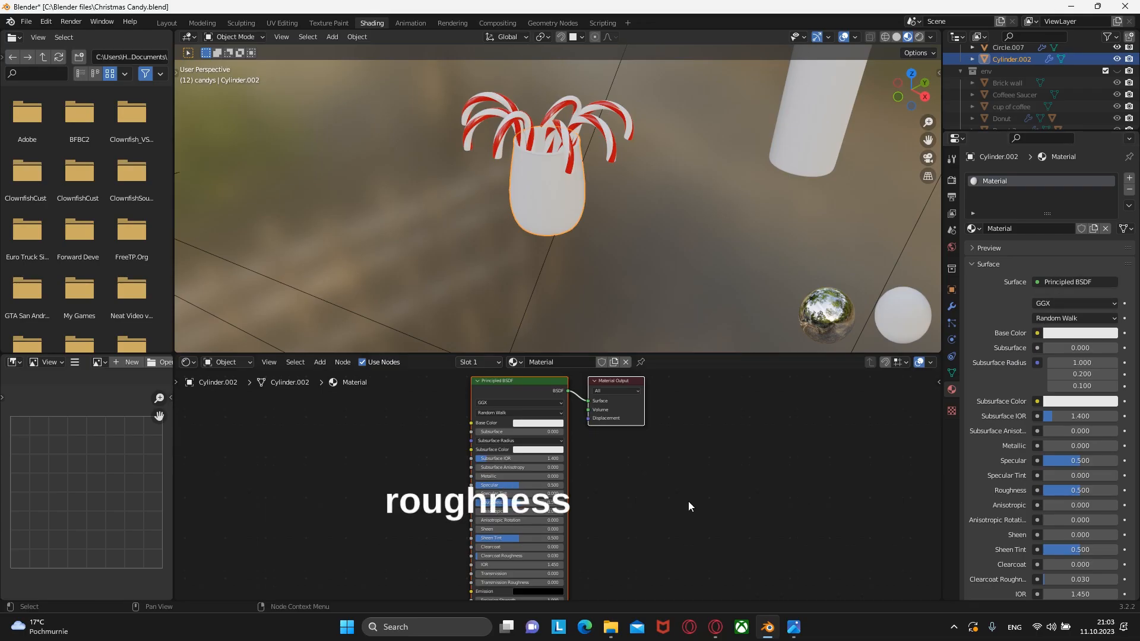
Step: Set the cup material's roughness to 0 and its transmission to 1
{"action": "left_click_drag", "start_coordinate": [519, 503], "coordinate": [475, 503]}
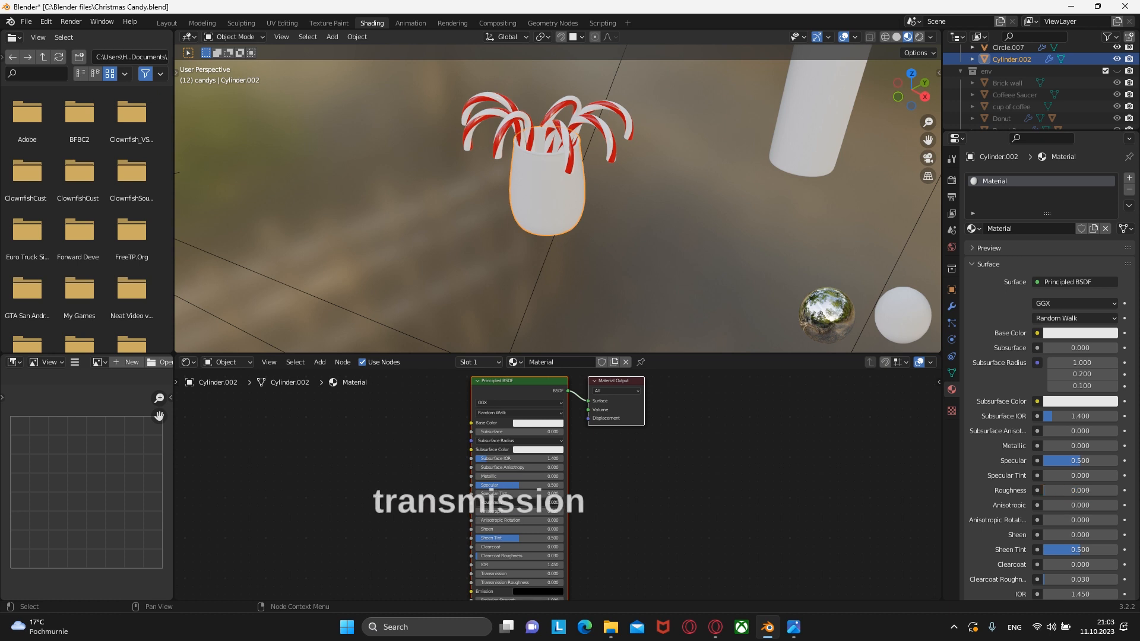
{"action": "middle_click_drag", "start_coordinate": [627, 520], "coordinate": [652, 446]}
{"action": "left_click", "coordinate": [541, 499]}
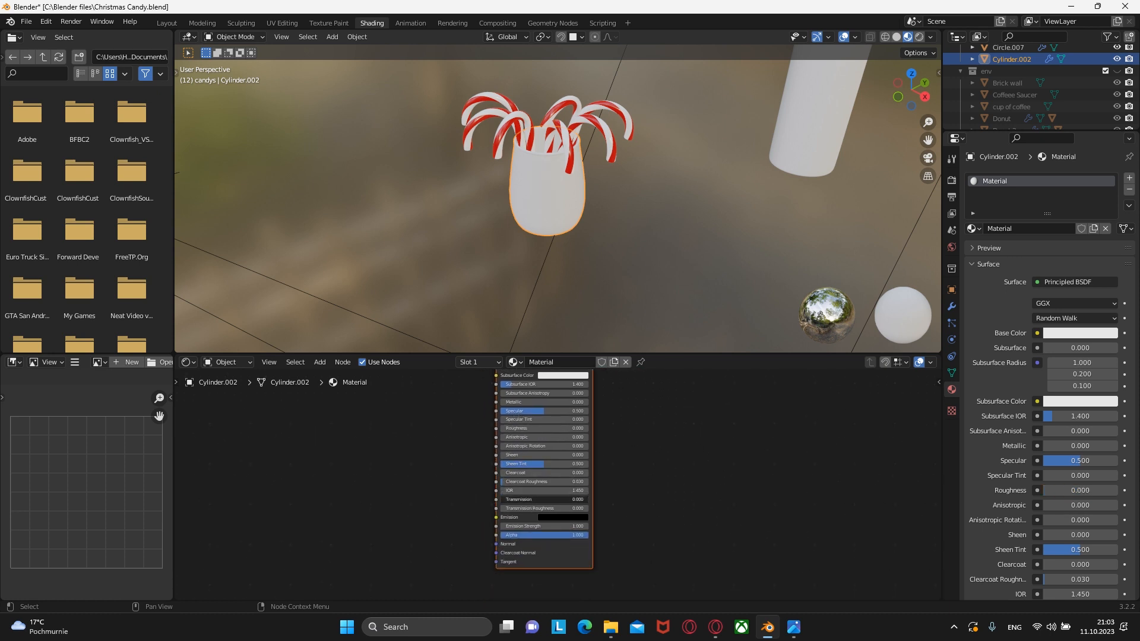
{"action": "type", "text": "1"}
{"action": "key", "text": "Return"}
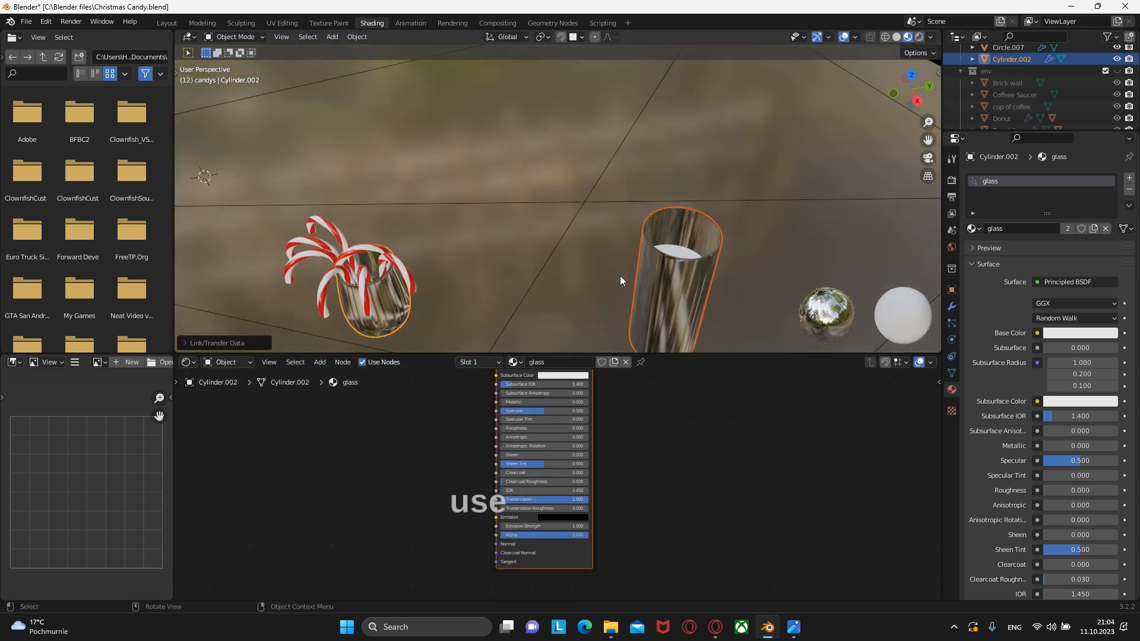
Step: Select the milk inside the tall glass and lower its material's roughness to about 0.368
{"action": "scroll", "coordinate": [620, 276], "scroll_direction": "up", "scroll_amount": 4}
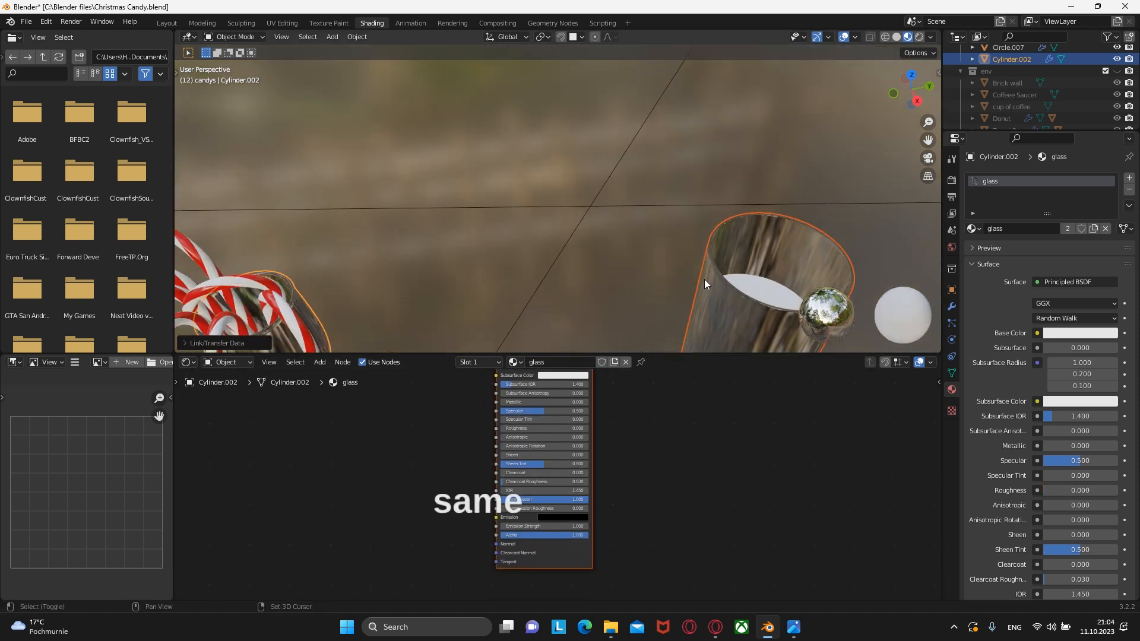
{"action": "middle_click_drag", "start_coordinate": [705, 279], "coordinate": [629, 244], "text": "shift"}
{"action": "left_click", "coordinate": [619, 248]}
{"action": "middle_click_drag", "start_coordinate": [485, 309], "coordinate": [465, 264]}
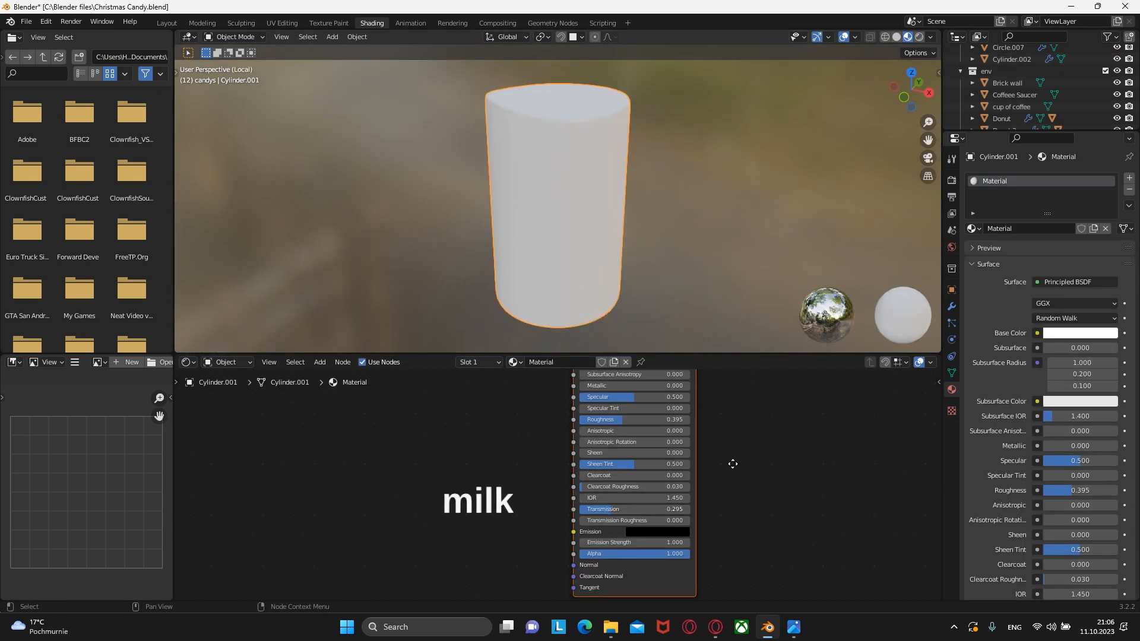
{"action": "middle_click_drag", "start_coordinate": [733, 464], "coordinate": [724, 480]}
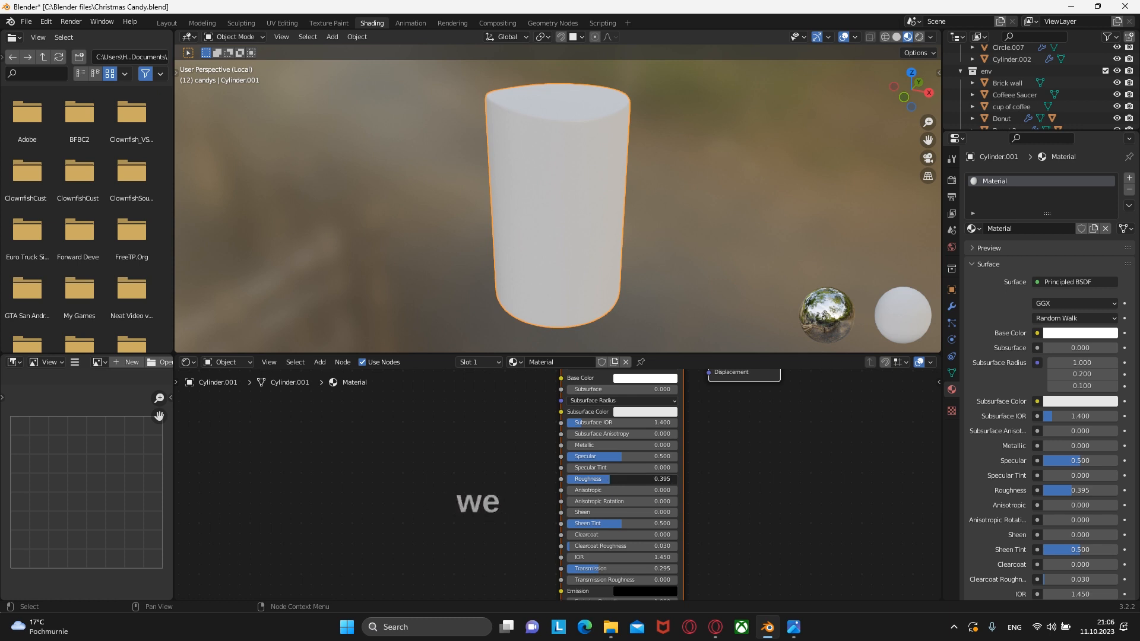
{"action": "mouse_move", "coordinate": [607, 479]}
{"action": "left_mouse_down"}
{"action": "mouse_move", "coordinate": [677, 479]}
{"action": "mouse_move", "coordinate": [606, 479]}
{"action": "left_mouse_up"}
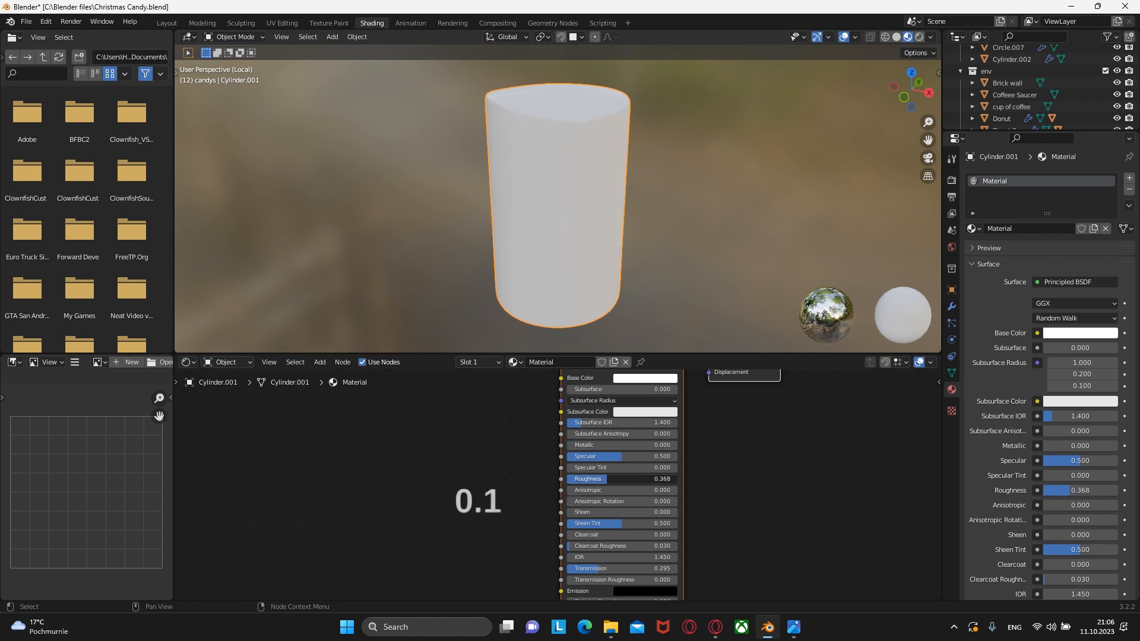
{"action": "left_click_drag", "start_coordinate": [607, 479], "coordinate": [608, 462]}
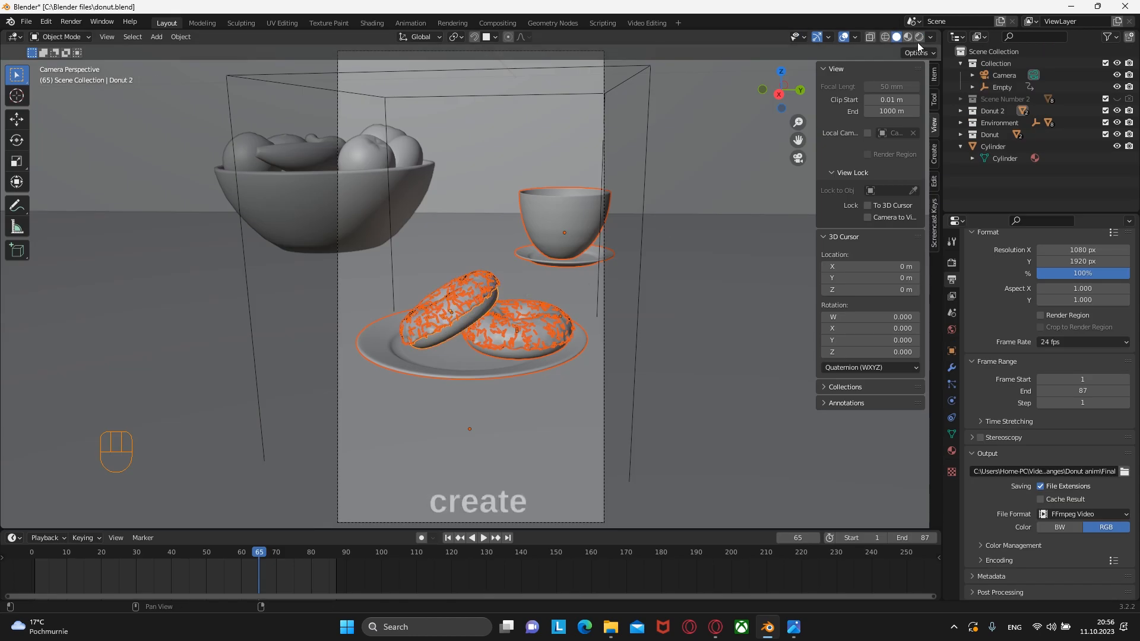
Step: Preview the donut.blend scene with rendered shading and select the donuts on the plate
{"action": "left_click", "coordinate": [919, 39]}
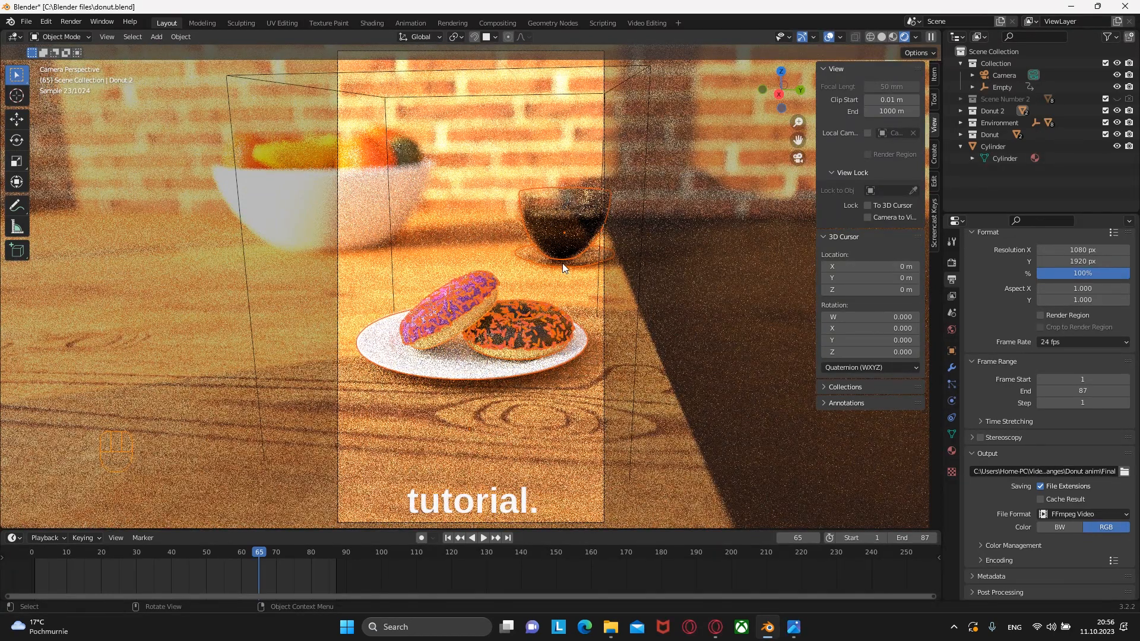
{"action": "left_click", "coordinate": [499, 193]}
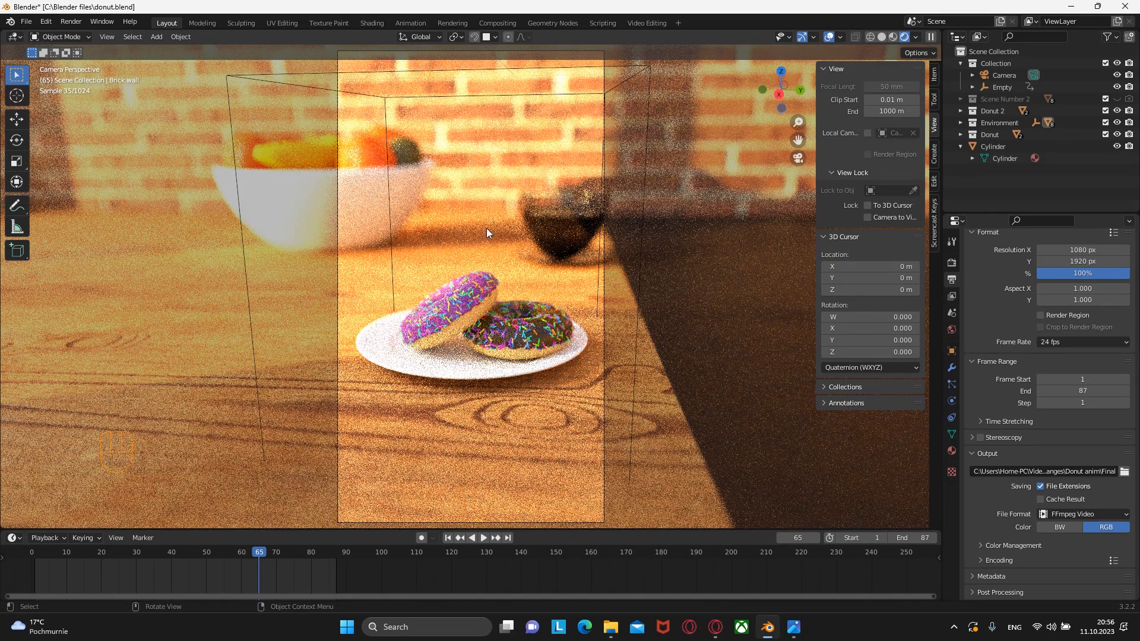
{"action": "left_click", "coordinate": [455, 295]}
{"action": "left_click", "coordinate": [451, 328], "text": "shift"}
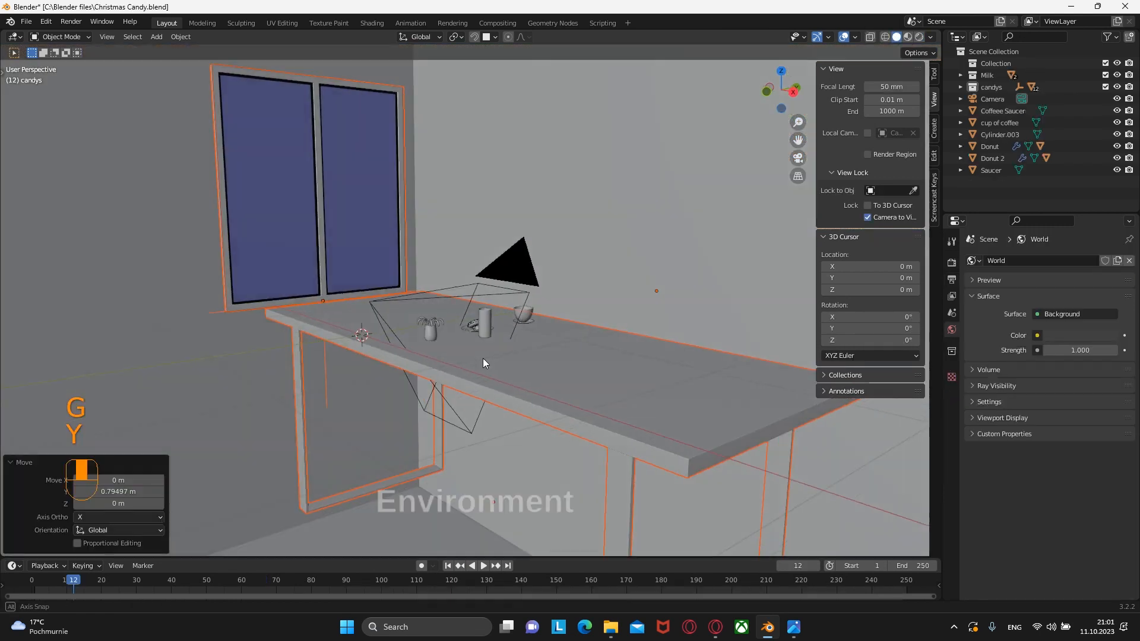
Step: Examine the imported table environment and how the candy cup, glass, donuts and coffee cup rest on the tabletop
{"action": "scroll", "coordinate": [483, 358], "scroll_direction": "up", "scroll_amount": 6}
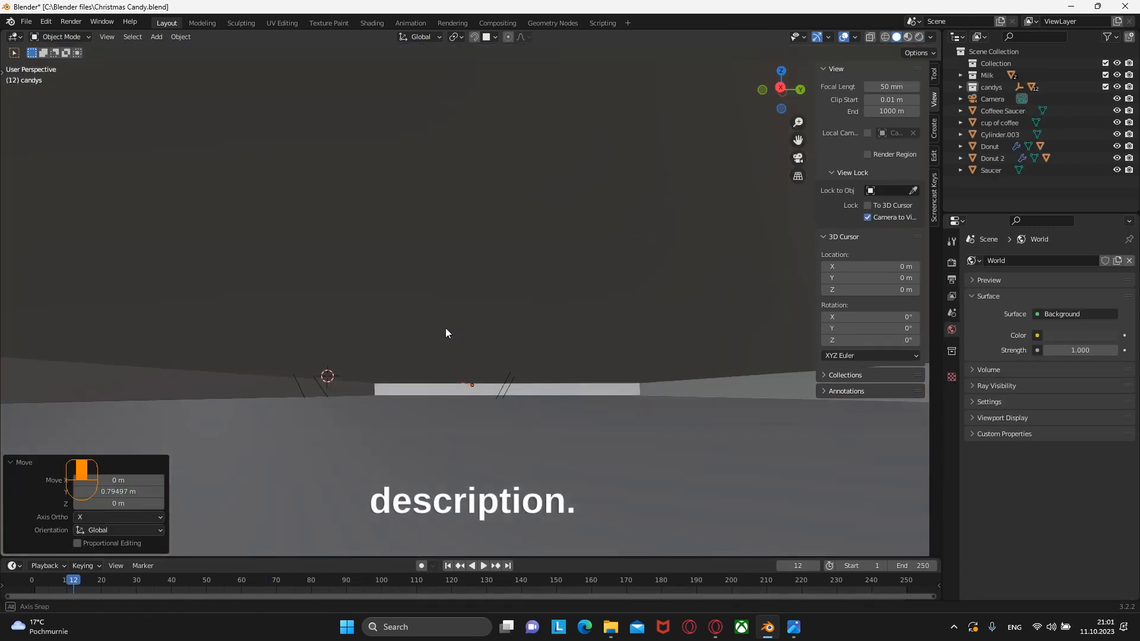
{"action": "middle_click_drag", "start_coordinate": [446, 328], "coordinate": [453, 343]}
{"action": "scroll", "coordinate": [482, 426], "scroll_direction": "up", "scroll_amount": 5}
{"action": "middle_click_drag", "start_coordinate": [485, 430], "coordinate": [473, 368]}
{"action": "scroll", "coordinate": [458, 328], "scroll_direction": "down", "scroll_amount": 5}
{"action": "scroll", "coordinate": [477, 410], "scroll_direction": "down", "scroll_amount": 4}
{"action": "middle_click_drag", "start_coordinate": [478, 416], "coordinate": [493, 290], "text": "shift"}
{"action": "scroll", "coordinate": [494, 330], "scroll_direction": "up", "scroll_amount": 5}
{"action": "middle_click_drag", "start_coordinate": [551, 392], "coordinate": [564, 422]}
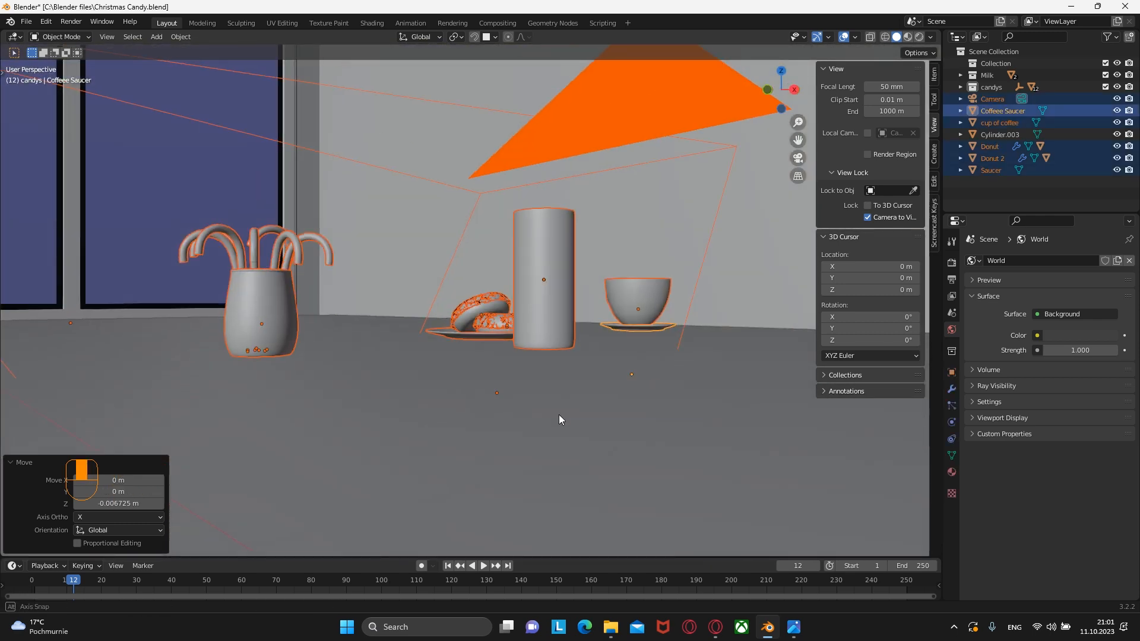
Step: In camera view, move the coffee cup and its saucer horizontally about 0.068 m in X and -0.135 m in Y
{"action": "key", "text": "KP_0"}
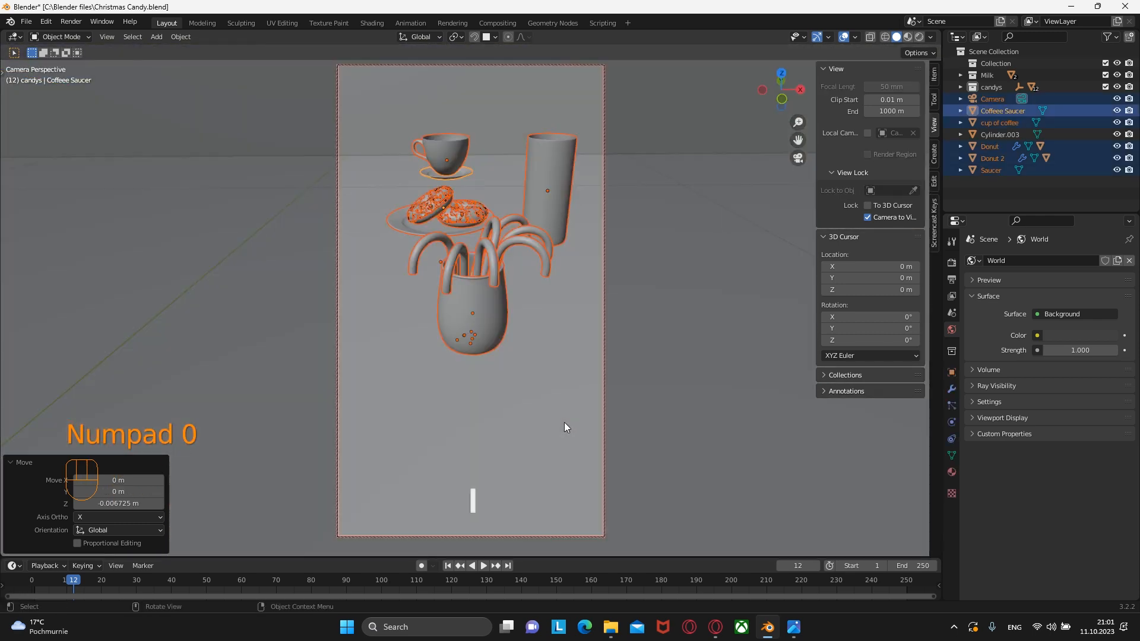
{"action": "left_click", "coordinate": [462, 171]}
{"action": "left_click", "coordinate": [458, 172], "text": "shift"}
{"action": "key", "text": "g"}
{"action": "key", "text": "shift+z"}
{"action": "left_click", "coordinate": [483, 293]}
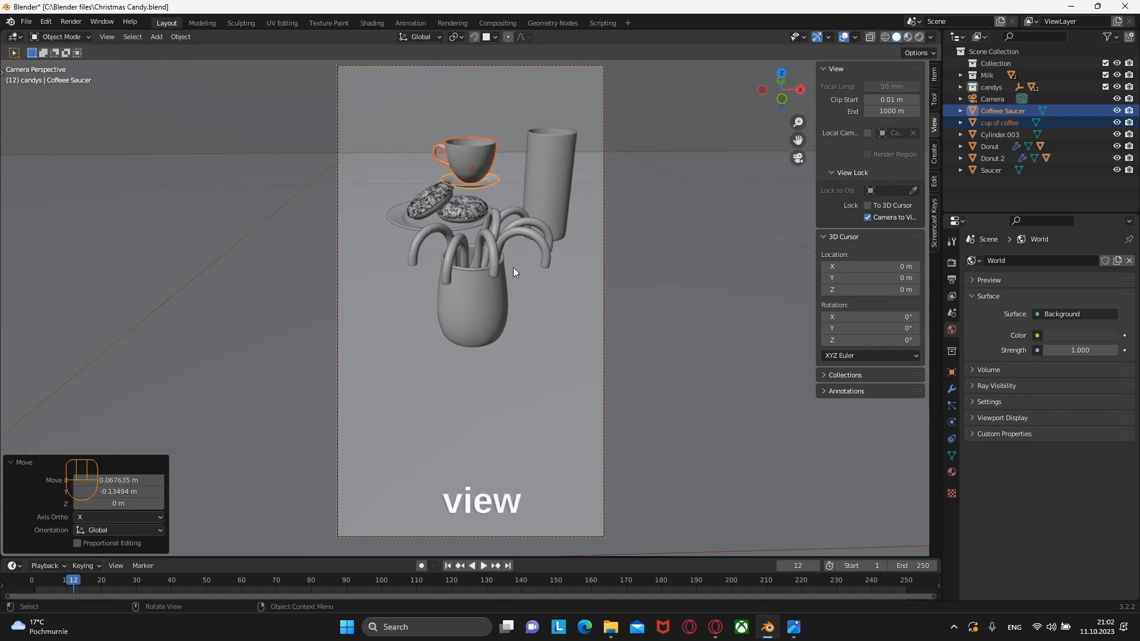
Step: Select the donuts with their plate and reposition them across the tabletop without changing their height
{"action": "left_click", "coordinate": [427, 204]}
{"action": "right_click_drag", "start_coordinate": [380, 193], "coordinate": [379, 197], "text": "ctrl"}
{"action": "key", "text": "g"}
{"action": "key", "text": "shift+z"}
{"action": "left_click", "coordinate": [479, 227]}
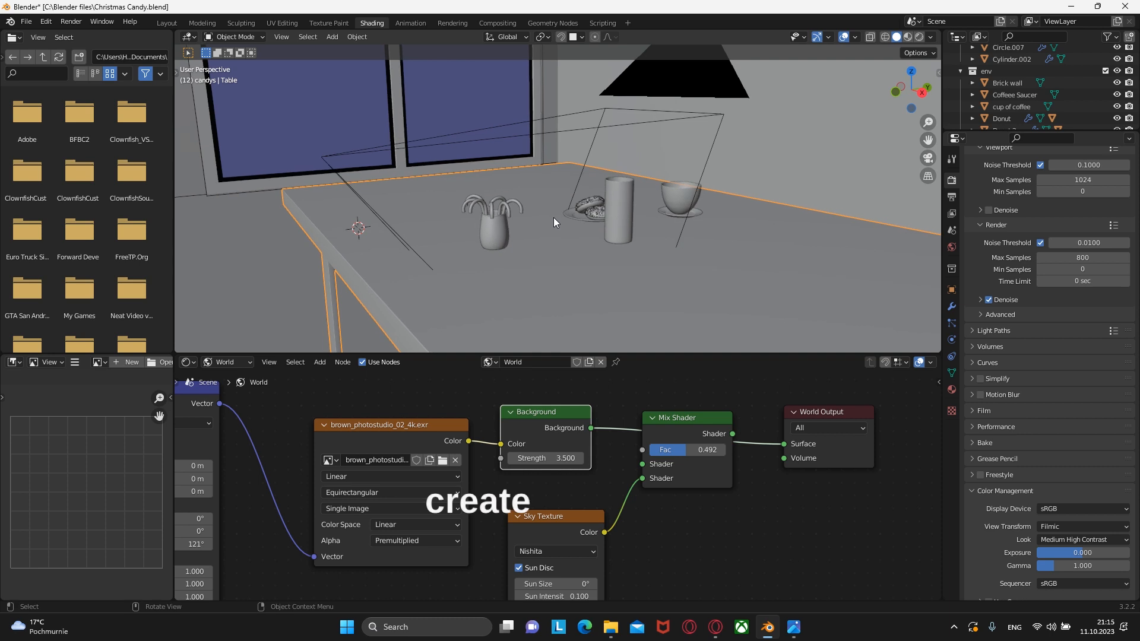
Step: Add a cube-shaped empty to the scene and scale it down
{"action": "key", "text": "shift+a"}
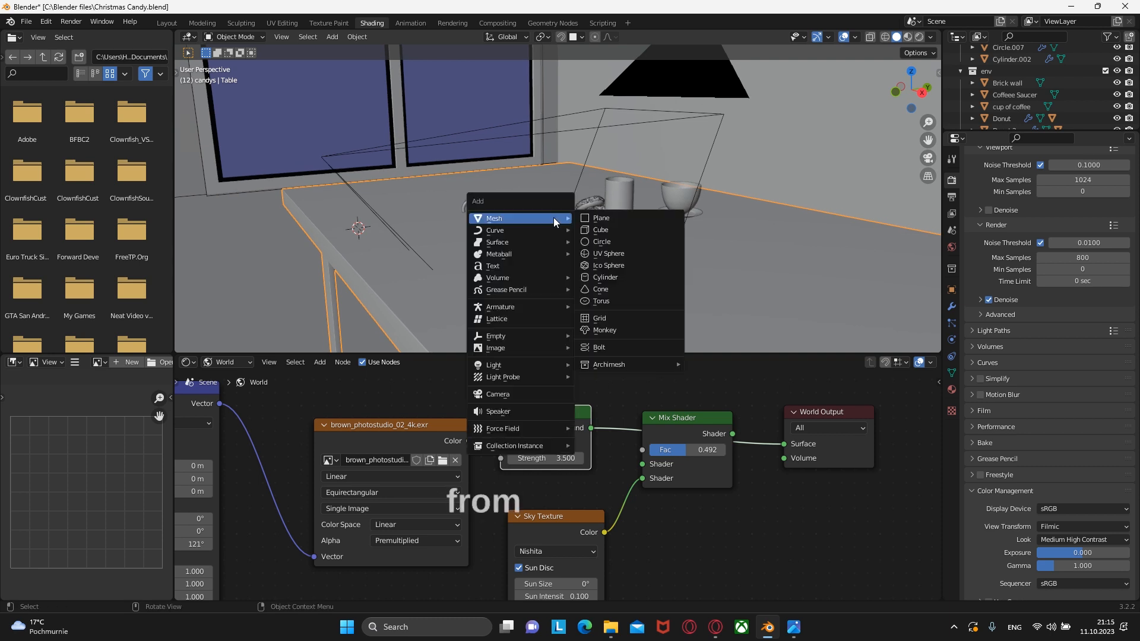
{"action": "mouse_move", "coordinate": [518, 335]}
{"action": "left_click", "coordinate": [605, 393]}
{"action": "key", "text": "s"}
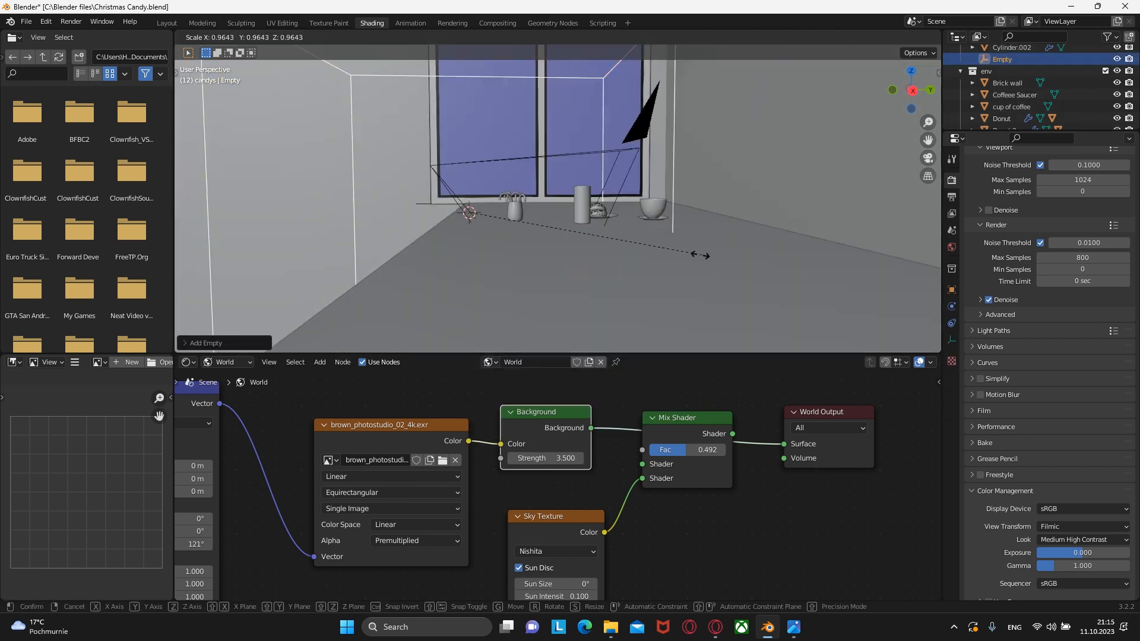
{"action": "left_click", "coordinate": [552, 190]}
Step: Resize the empty in front view and move it along Z to sit around the food on the table
{"action": "key", "text": "KP_1"}
{"action": "scroll", "coordinate": [552, 186], "scroll_direction": "up", "scroll_amount": 7}
{"action": "key", "text": "s"}
{"action": "left_click", "coordinate": [688, 233]}
{"action": "key", "text": "g"}
{"action": "key", "text": "z"}
{"action": "left_click", "coordinate": [690, 198]}
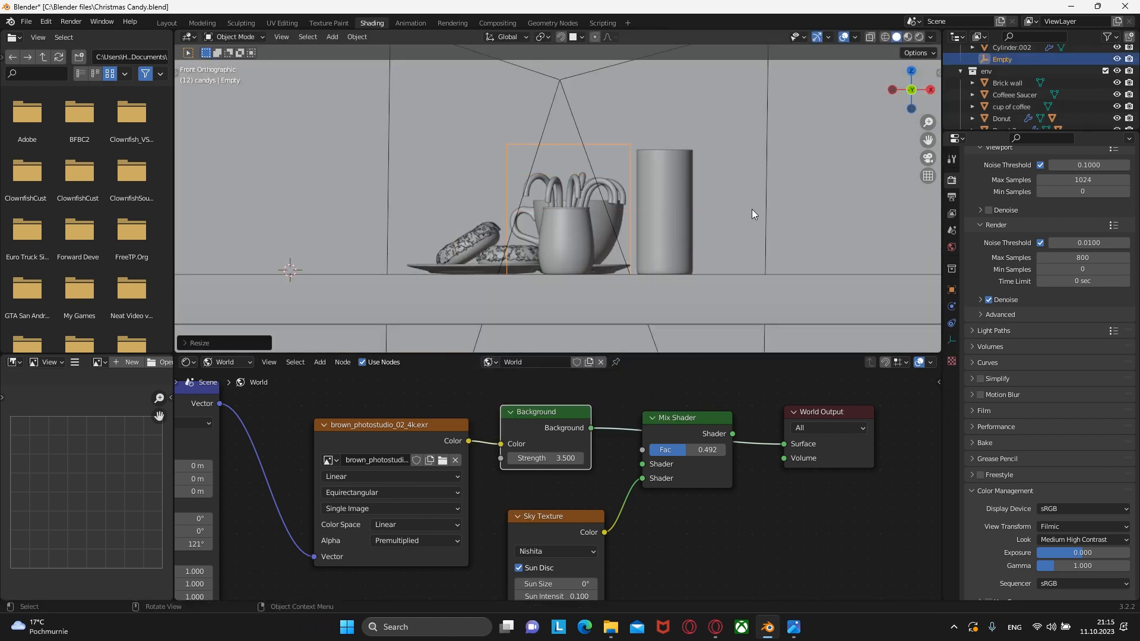
Step: In side view with X-ray on, stretch the empty along Y and move it around the tabletop objects
{"action": "mouse_move", "coordinate": [754, 214]}
{"action": "middle_mouse_down"}
{"action": "mouse_move", "coordinate": [712, 230]}
{"action": "mouse_move", "coordinate": [684, 270]}
{"action": "mouse_move", "coordinate": [550, 208]}
{"action": "mouse_move", "coordinate": [649, 216]}
{"action": "middle_mouse_up"}
{"action": "key", "text": "KP_3"}
{"action": "key", "text": "alt+z"}
{"action": "scroll", "coordinate": [708, 215], "scroll_direction": "up", "scroll_amount": 3}
{"action": "key", "text": "s"}
{"action": "key", "text": "y"}
{"action": "left_click", "coordinate": [717, 209]}
{"action": "key", "text": "g"}
{"action": "left_click", "coordinate": [706, 212]}
Step: Scale the empty further along Y and along X so it encloses all the tabletop objects
{"action": "scroll", "coordinate": [694, 222], "scroll_direction": "down", "scroll_amount": 3}
{"action": "key", "text": "s"}
{"action": "key", "text": "y"}
{"action": "left_click", "coordinate": [725, 219]}
{"action": "key", "text": "s"}
{"action": "key", "text": "x"}
{"action": "left_click", "coordinate": [669, 274]}
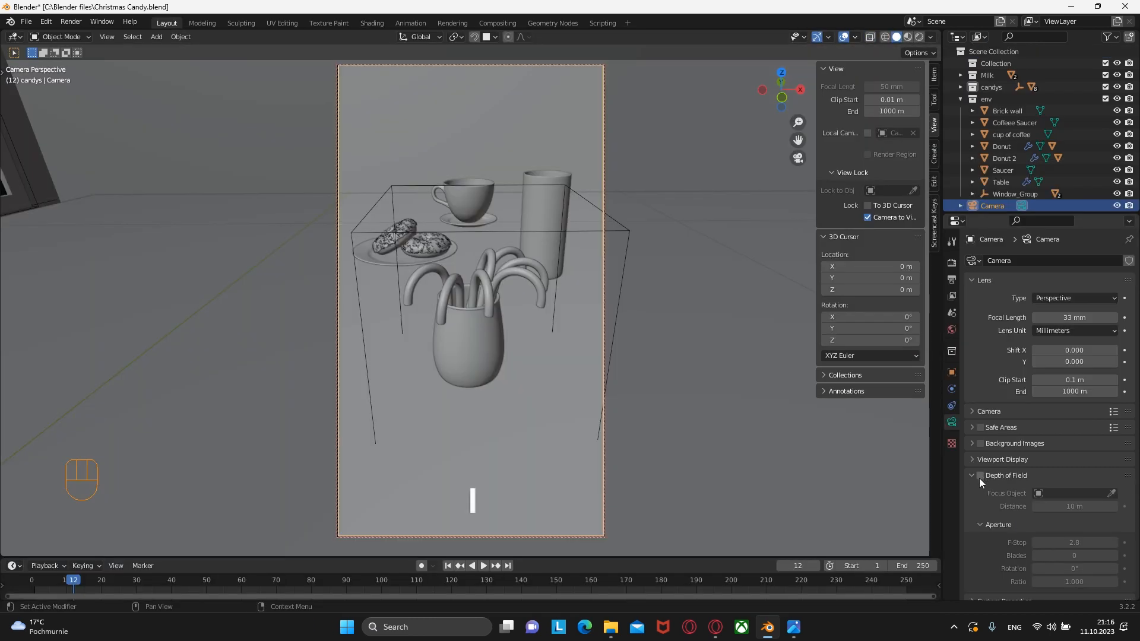
Step: Enable Depth of Field on the camera
{"action": "left_click", "coordinate": [980, 476]}
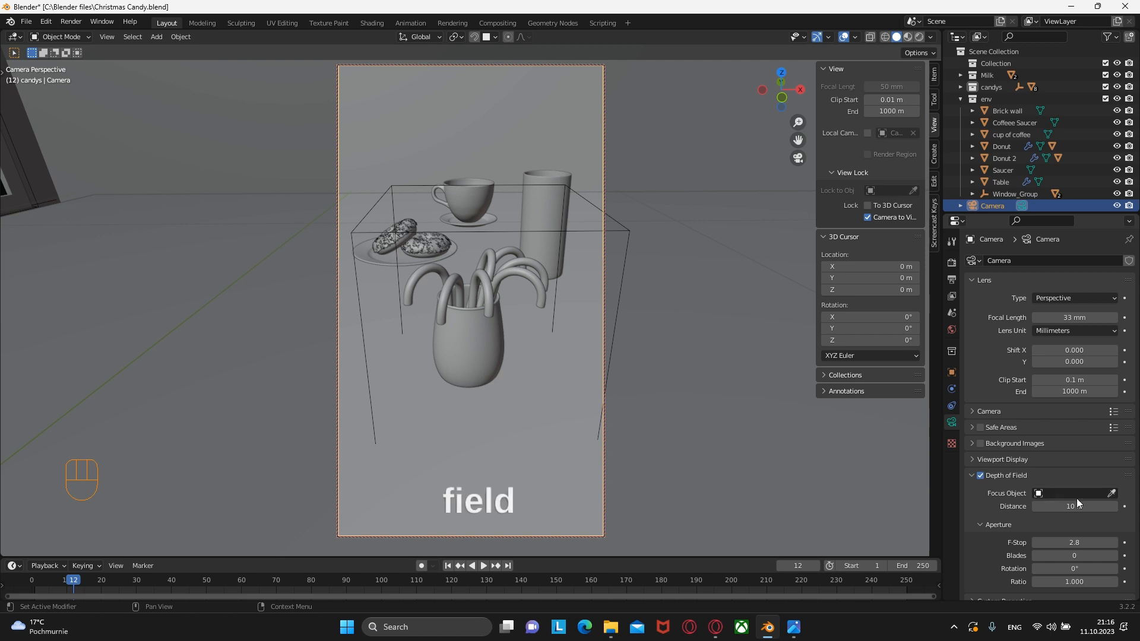
Step: Pick the empty as the focus object for the camera's depth of field
{"action": "left_click", "coordinate": [1112, 493]}
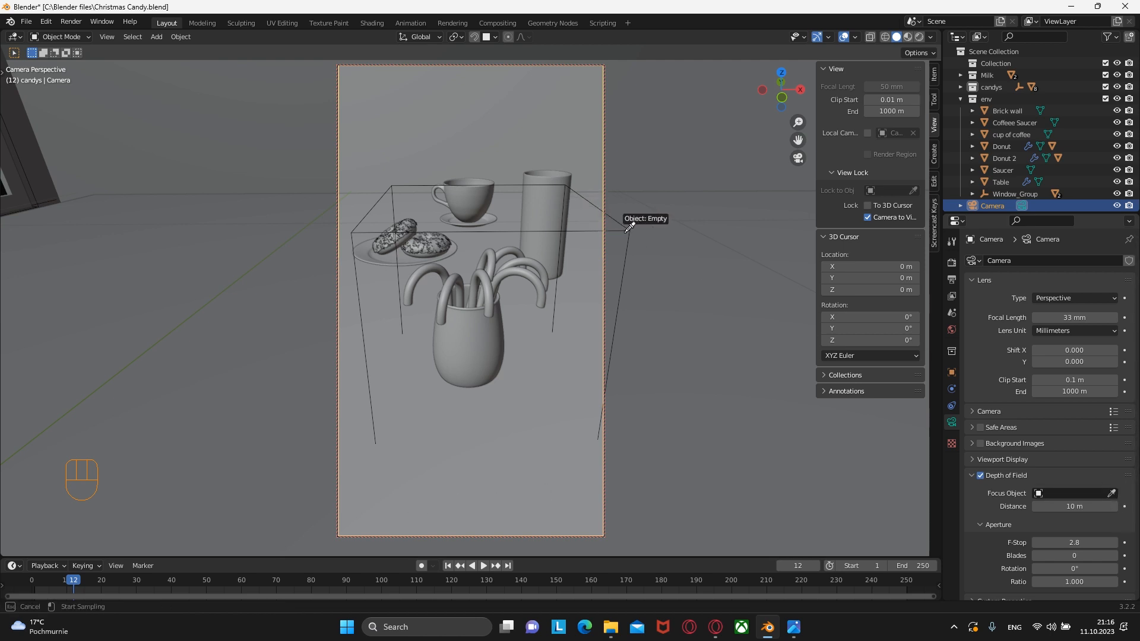
Step: Unhide the remaining hidden Circle candy objects around the cup, from Circle.014 up to Circle
{"action": "left_click", "coordinate": [1117, 105]}
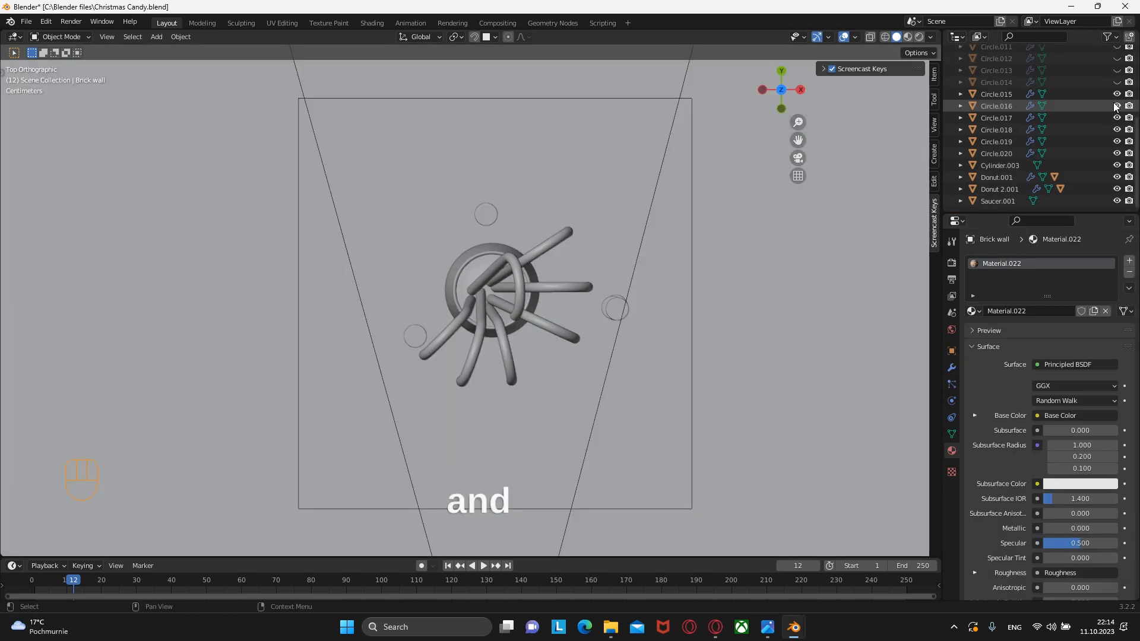
{"action": "left_click", "coordinate": [1117, 82]}
{"action": "left_click", "coordinate": [1117, 70]}
{"action": "left_click", "coordinate": [1117, 58]}
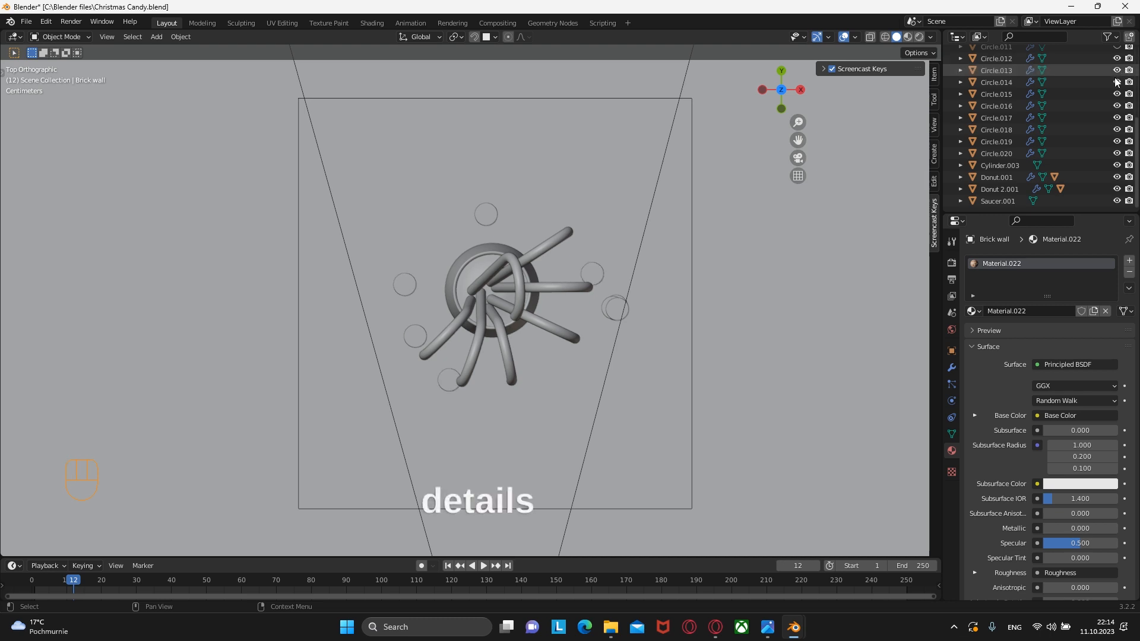
{"action": "scroll", "coordinate": [1116, 80], "scroll_direction": "up", "scroll_amount": 1}
{"action": "left_click", "coordinate": [1117, 70]}
{"action": "left_click", "coordinate": [1117, 59]}
{"action": "scroll", "coordinate": [1117, 55], "scroll_direction": "up", "scroll_amount": 2}
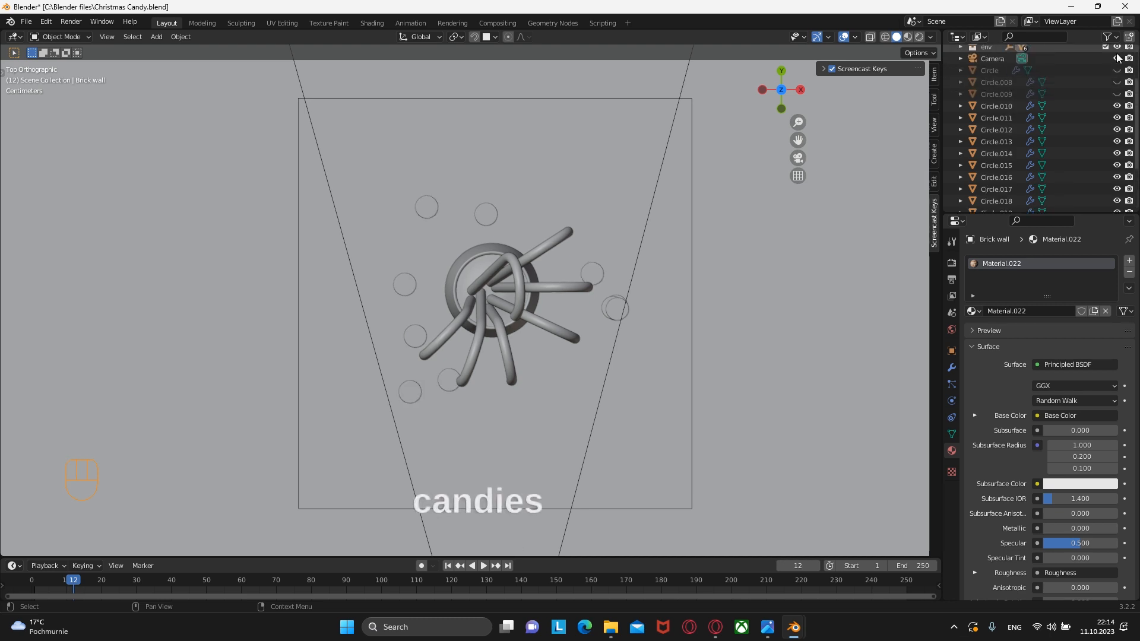
{"action": "left_click", "coordinate": [1117, 93]}
{"action": "left_click", "coordinate": [1117, 82]}
{"action": "left_click", "coordinate": [1117, 70]}
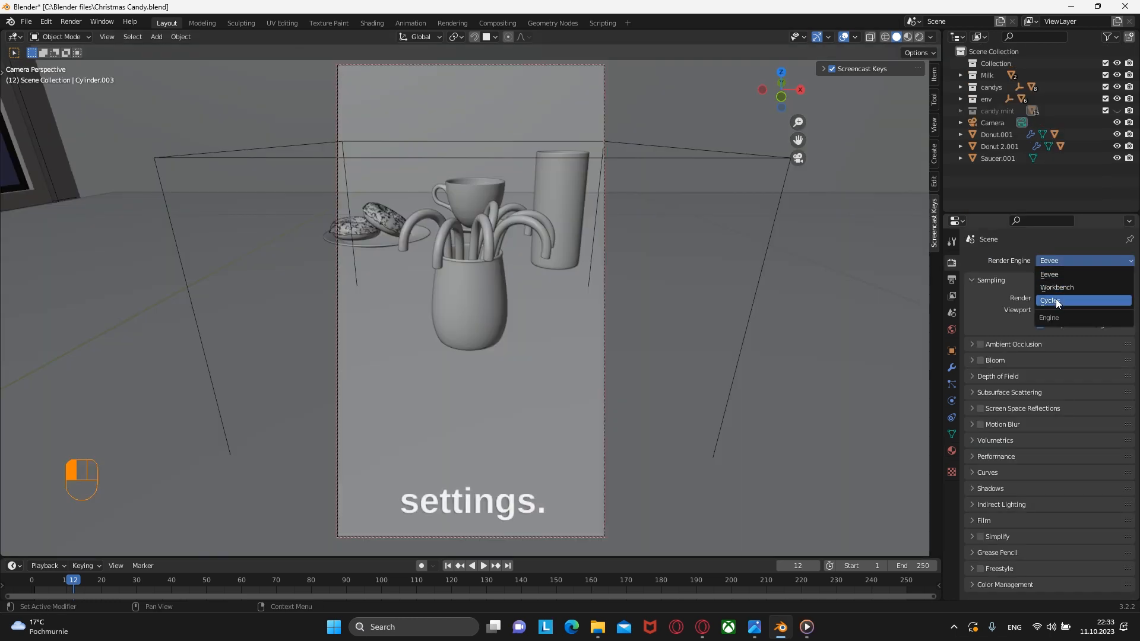
Step: Set the render engine to Cycles and the device to GPU Compute
{"action": "left_click", "coordinate": [1056, 298]}
{"action": "left_click", "coordinate": [1061, 290]}
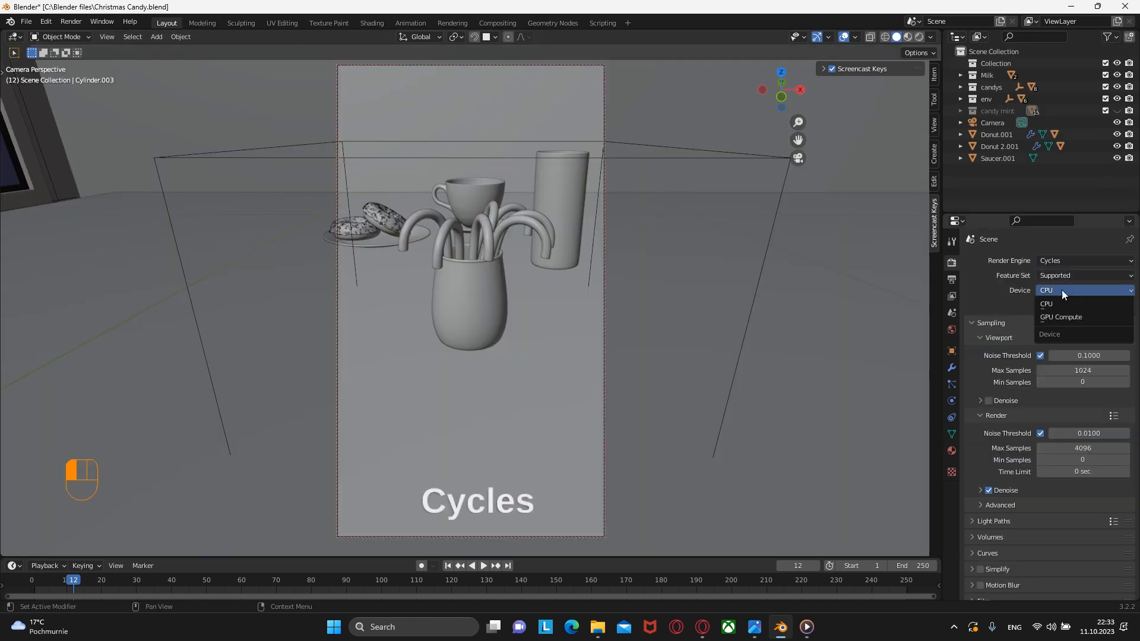
{"action": "left_click", "coordinate": [1060, 318]}
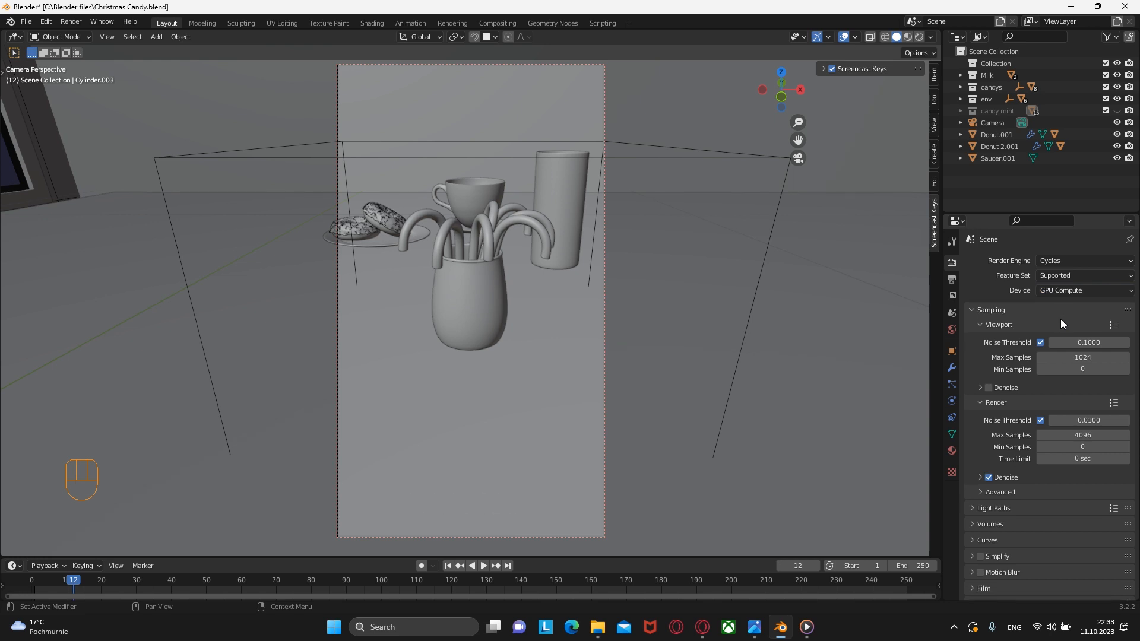
Step: Set the render max samples to 800 and the color management look to Medium High Contrast
{"action": "scroll", "coordinate": [1051, 392], "scroll_direction": "down", "scroll_amount": 1}
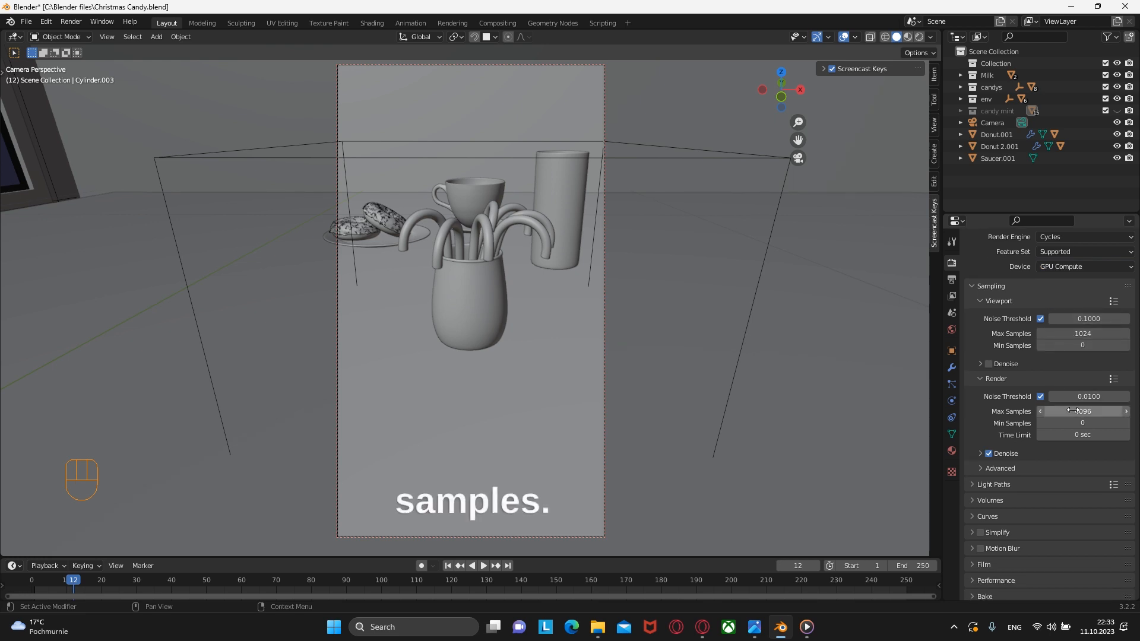
{"action": "left_click", "coordinate": [1051, 411]}
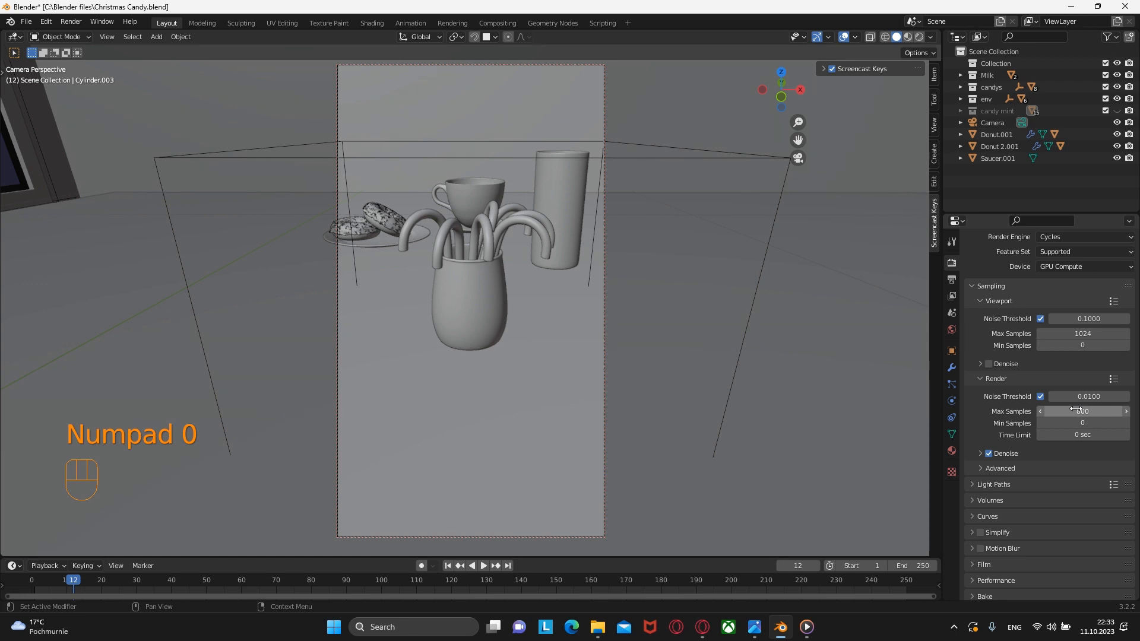
{"action": "scroll", "coordinate": [1076, 449], "scroll_direction": "down", "scroll_amount": 2}
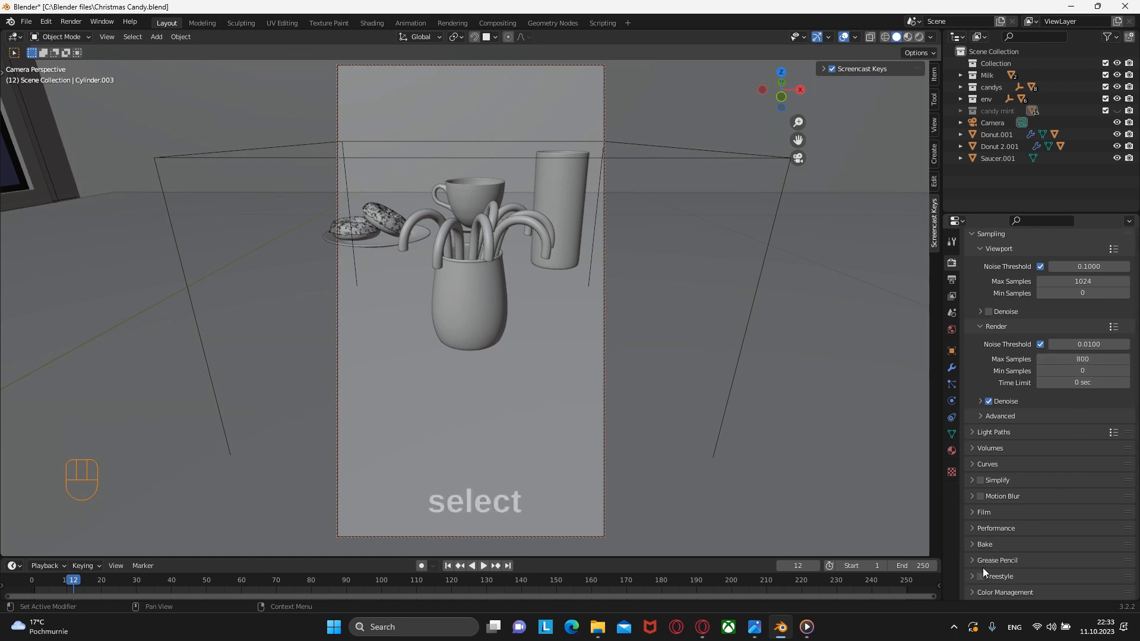
{"action": "scroll", "coordinate": [1010, 570], "scroll_direction": "down", "scroll_amount": 4}
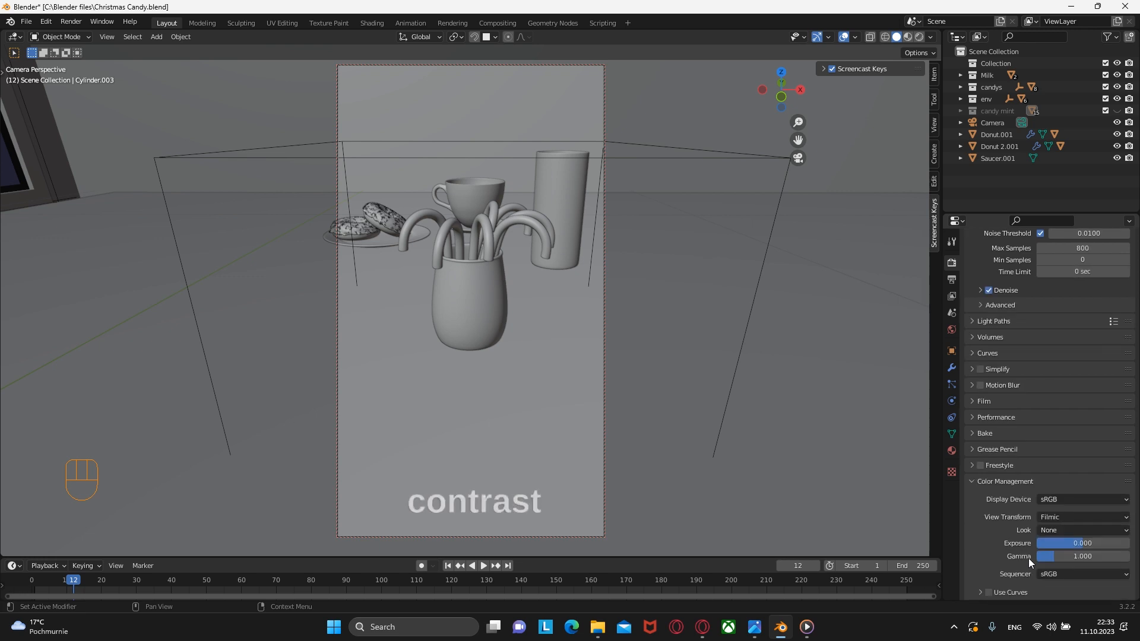
{"action": "left_click", "coordinate": [1067, 528]}
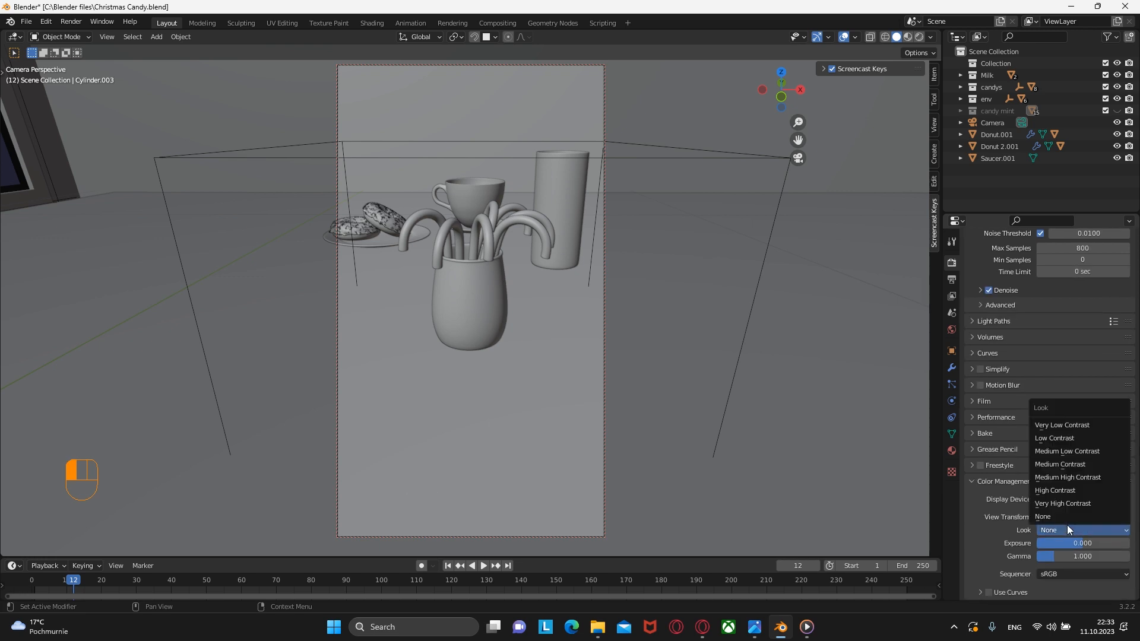
{"action": "left_click", "coordinate": [1071, 478]}
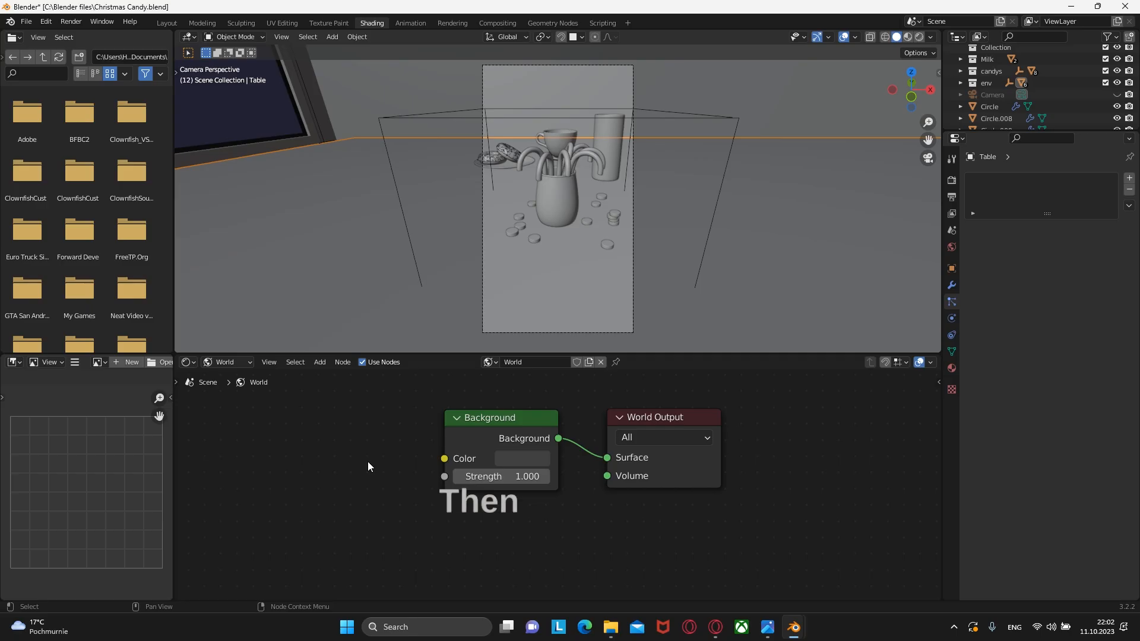
Step: Add a Sky Texture node to the world shader and connect its Color to the Background node's Color
{"action": "key", "text": "shift+a"}
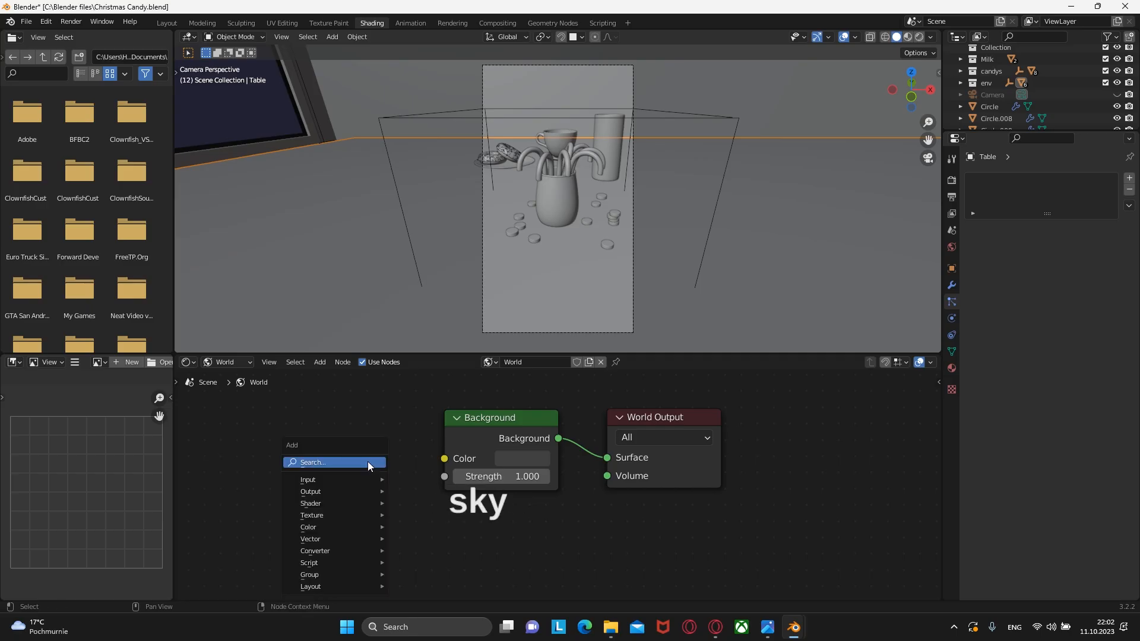
{"action": "left_click", "coordinate": [368, 461]}
{"action": "type", "text": "sky"}
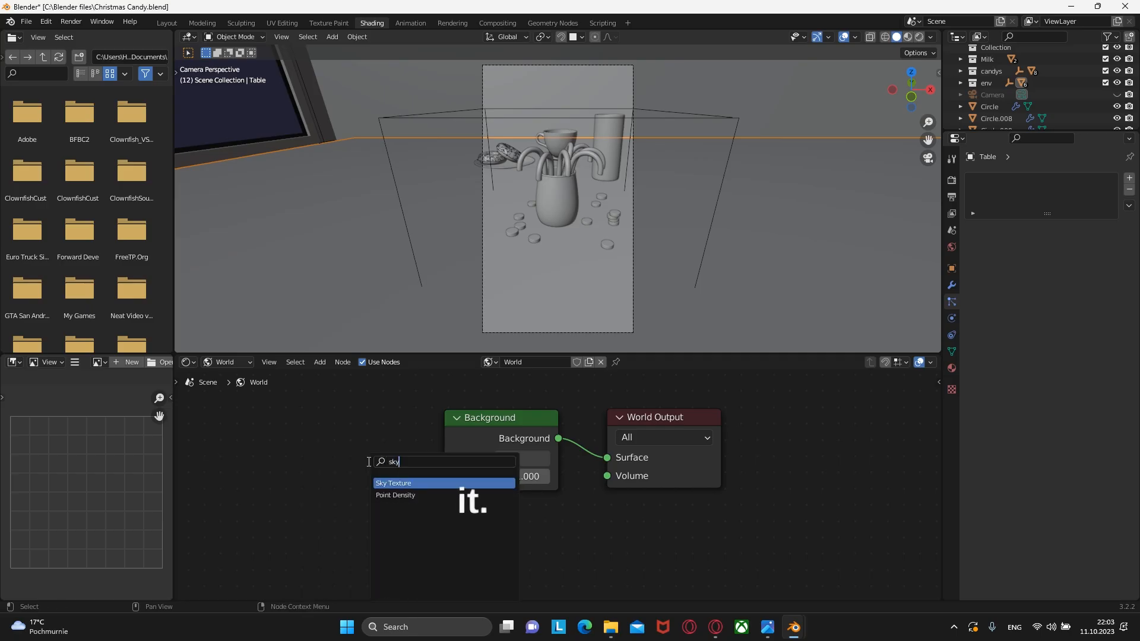
{"action": "left_click", "coordinate": [379, 483]}
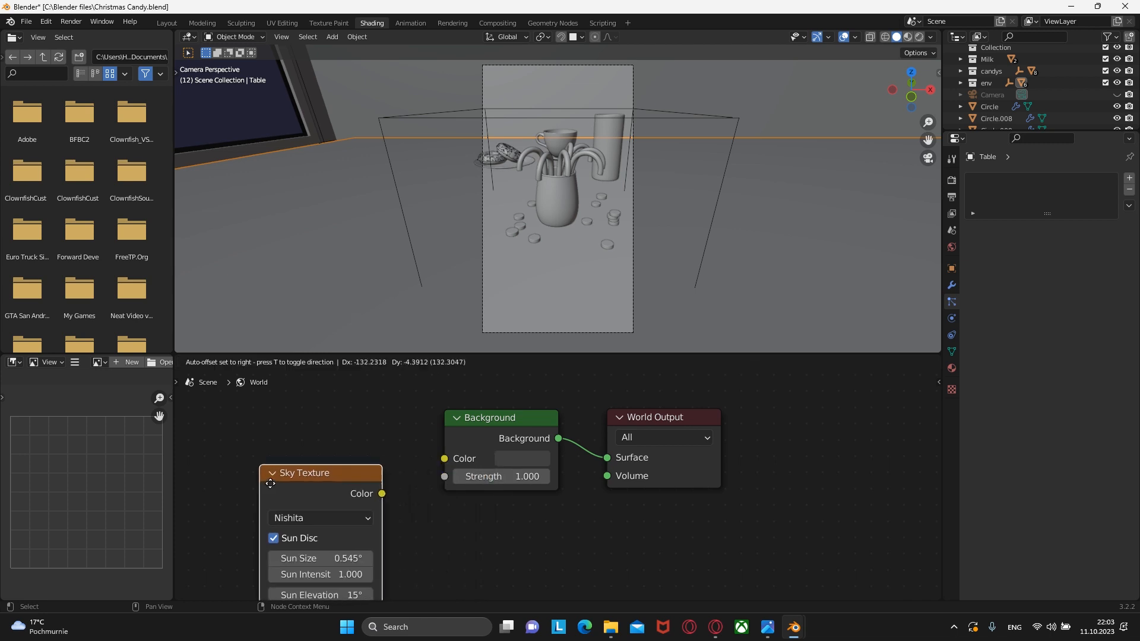
{"action": "left_click", "coordinate": [274, 482]}
{"action": "middle_click_drag", "start_coordinate": [444, 506], "coordinate": [459, 481]}
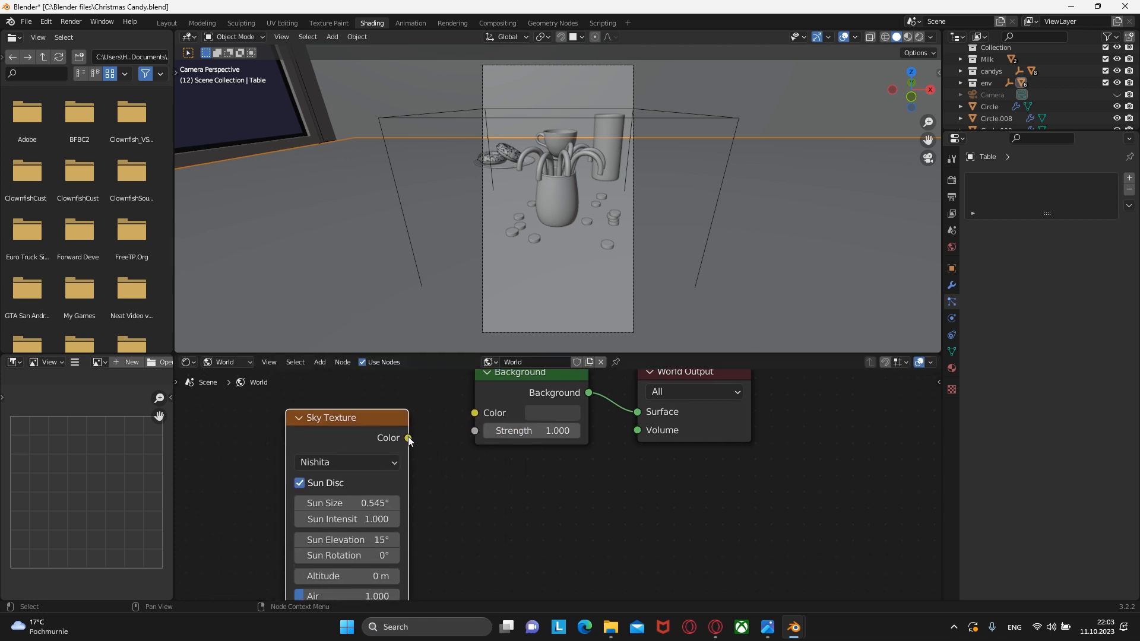
{"action": "left_click_drag", "start_coordinate": [481, 416], "coordinate": [478, 415]}
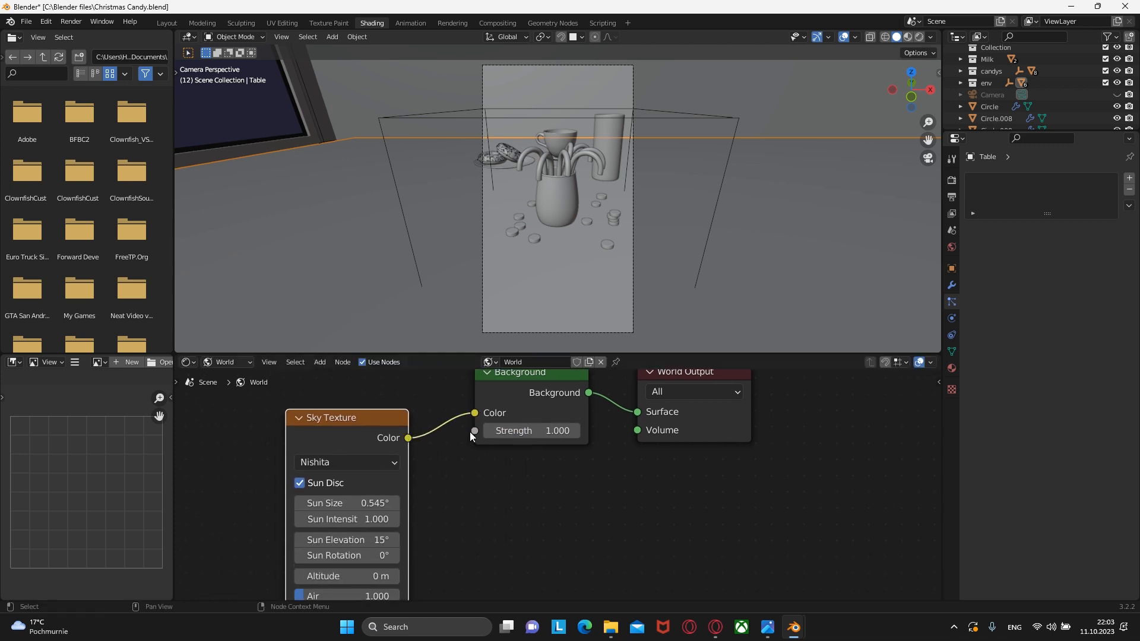
Step: With the viewport in rendered shading, set the Sky Texture's sun size to 0° and sun intensity to 0.050
{"action": "left_click", "coordinate": [919, 37]}
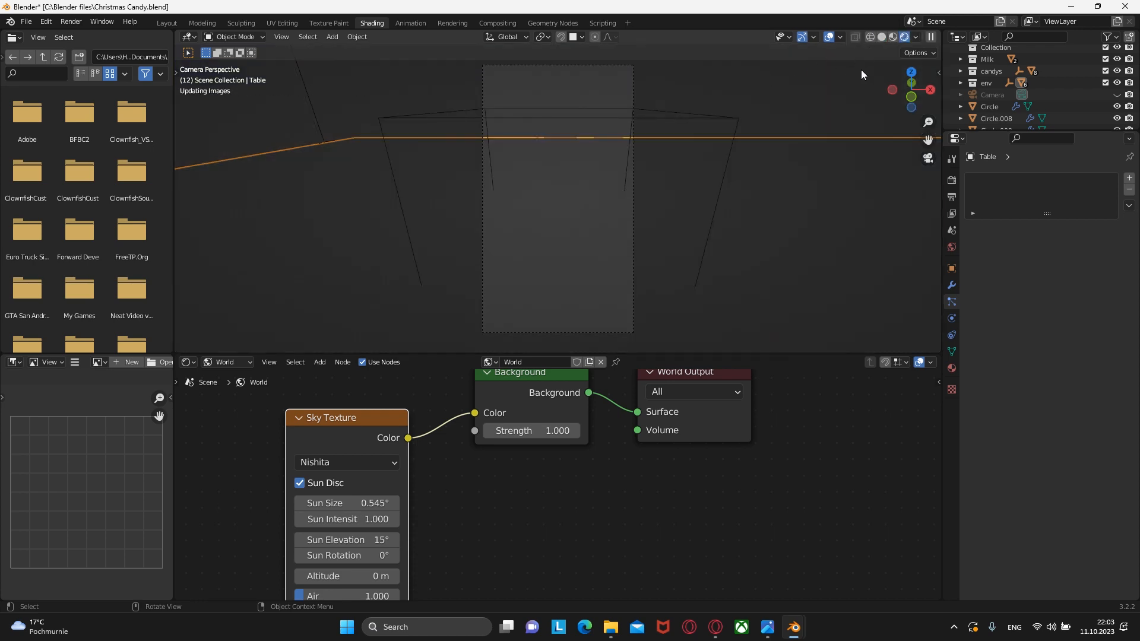
{"action": "scroll", "coordinate": [549, 481], "scroll_direction": "down", "scroll_amount": 2}
{"action": "middle_click_drag", "start_coordinate": [482, 515], "coordinate": [601, 437]}
{"action": "left_click_drag", "start_coordinate": [493, 425], "coordinate": [457, 425]}
{"action": "left_click", "coordinate": [511, 440]}
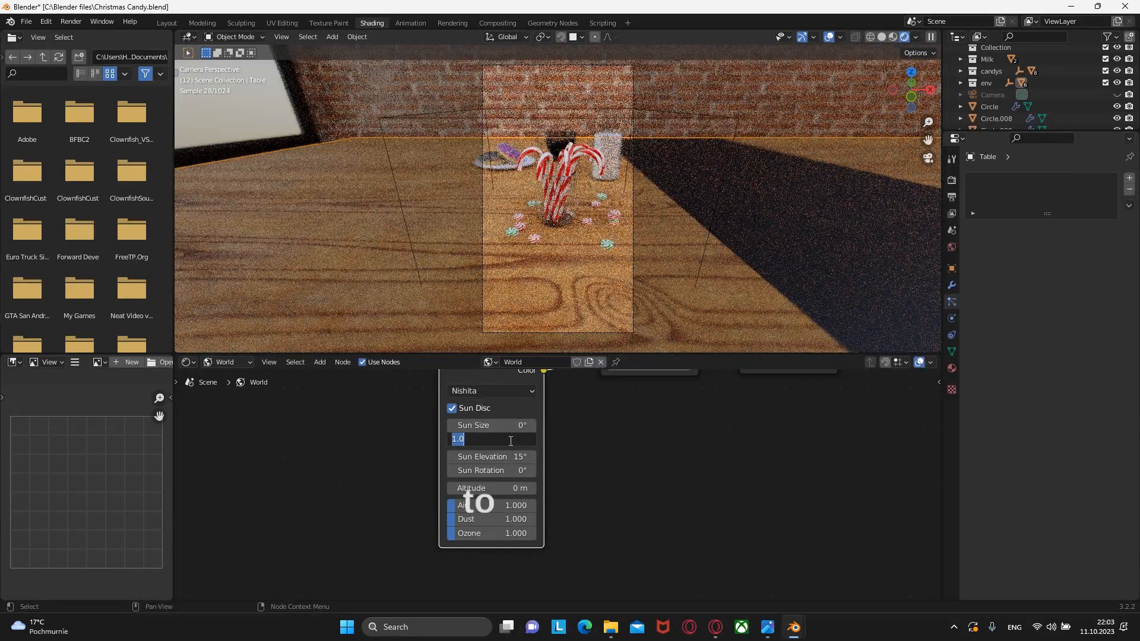
{"action": "key", "text": "BackSpace"}
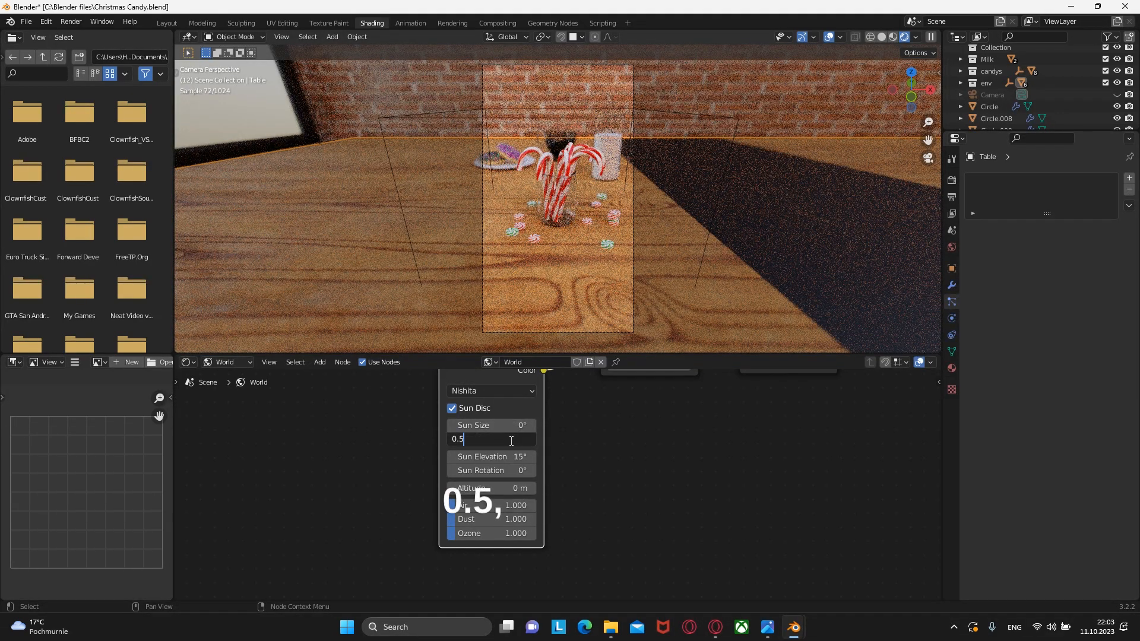
{"action": "type", "text": "0.050"}
{"action": "key", "text": "Return"}
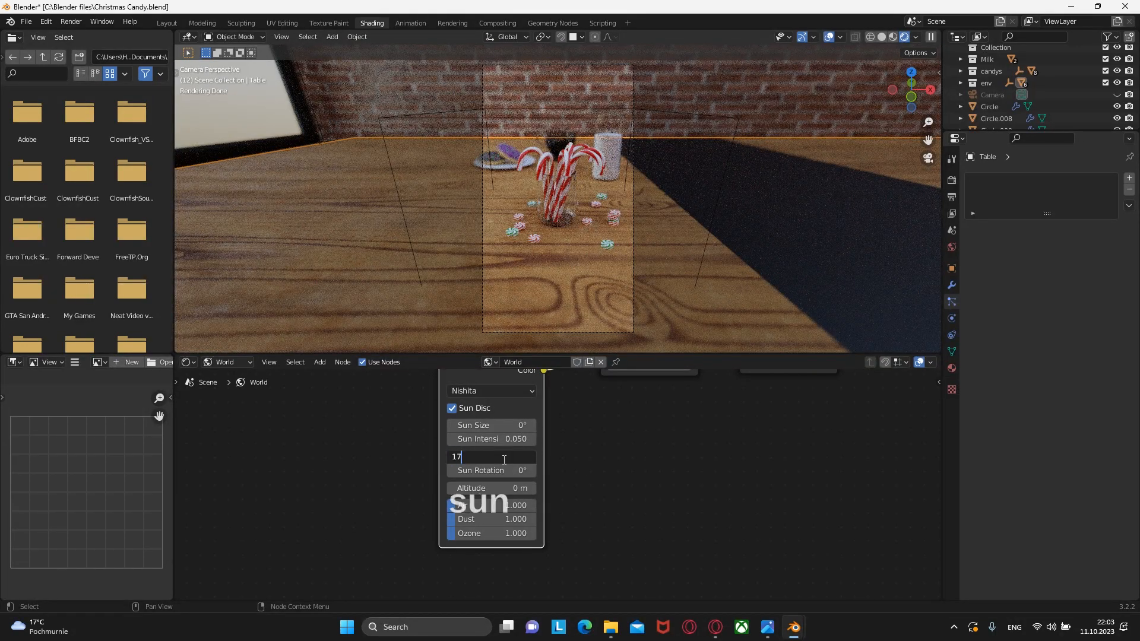
Step: Set the Sky Texture's sun elevation to 17° and sun rotation to 234°
{"action": "left_click", "coordinate": [504, 460]}
{"action": "type", "text": "17"}
{"action": "key", "text": "Return"}
{"action": "double_click", "coordinate": [506, 471]}
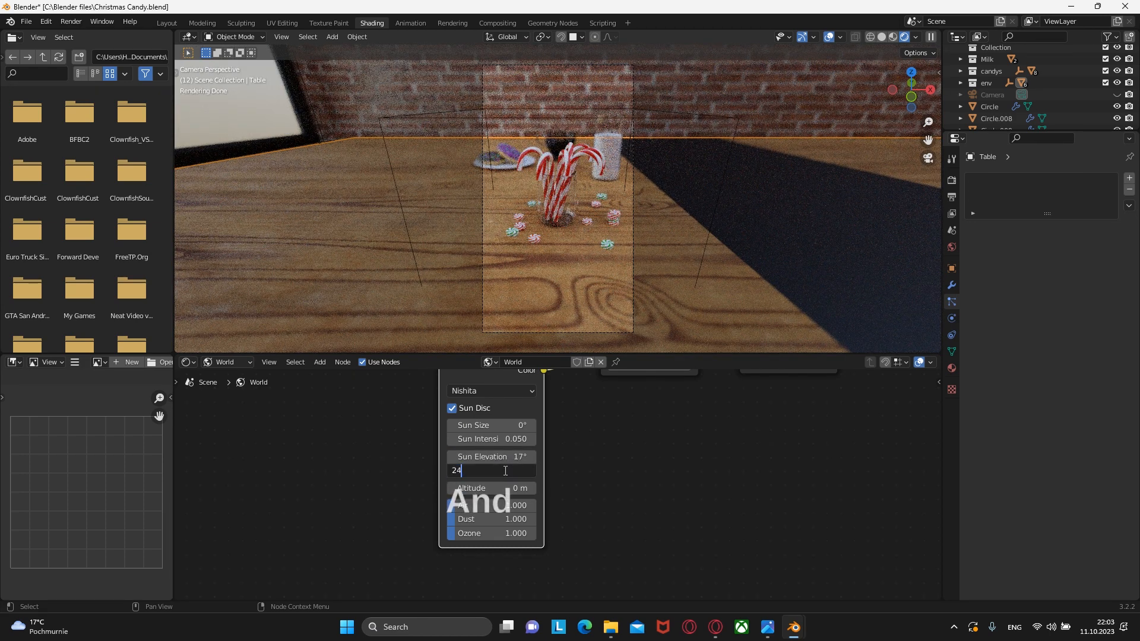
{"action": "type", "text": "234"}
{"action": "key", "text": "Return"}
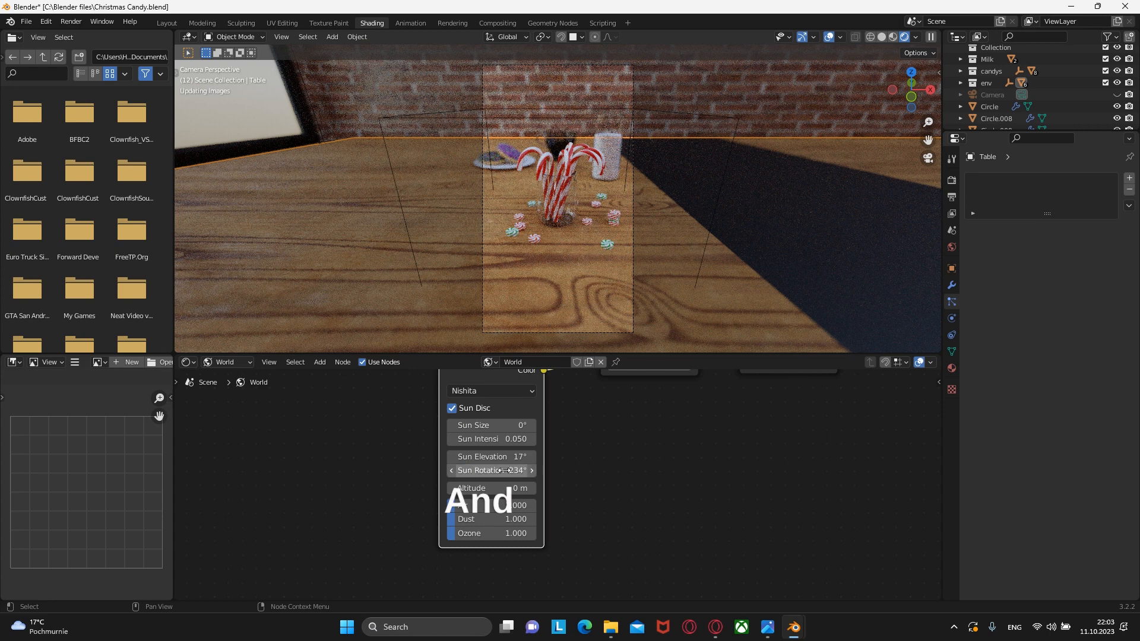
Step: Set the world Background node's strength to 3.3
{"action": "scroll", "coordinate": [570, 453], "scroll_direction": "up", "scroll_amount": 4}
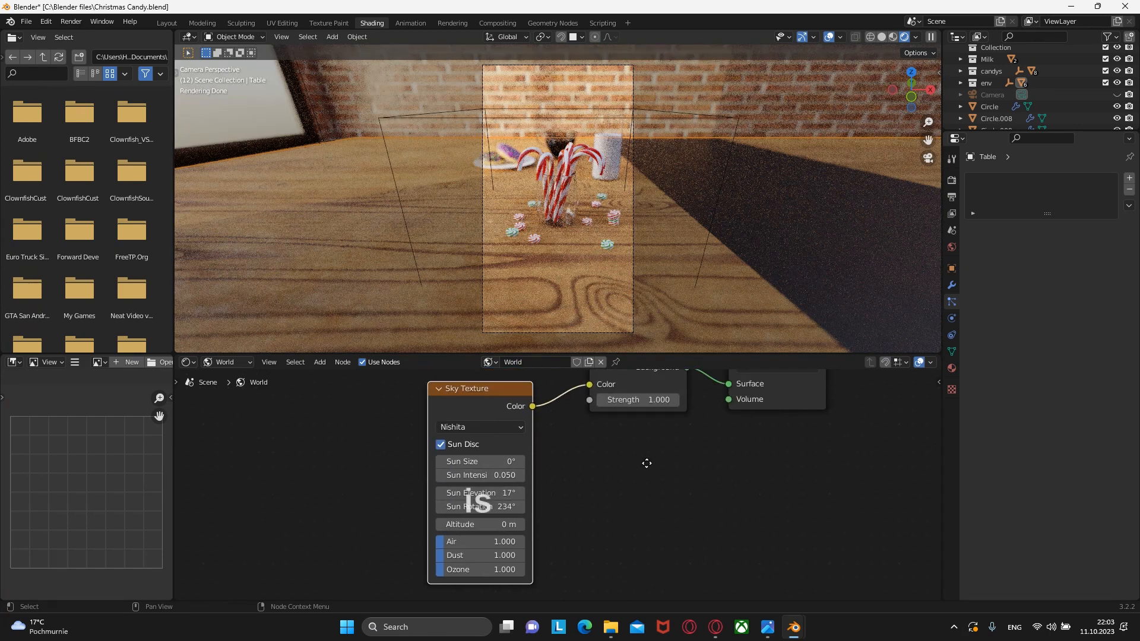
{"action": "left_click", "coordinate": [638, 488]}
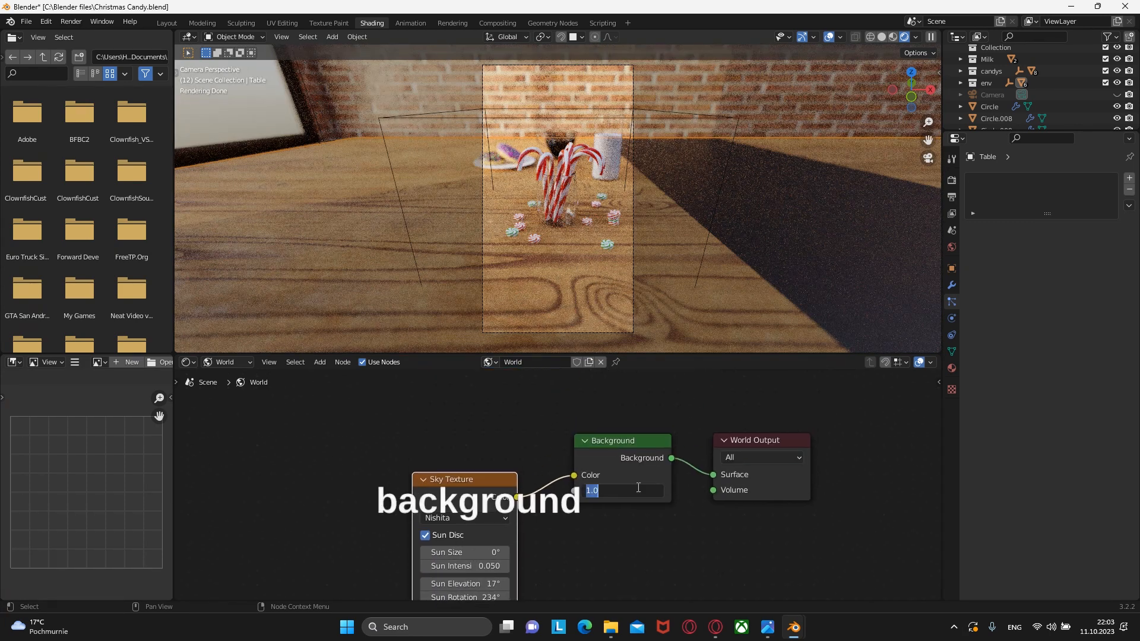
{"action": "key", "text": "BackSpace"}
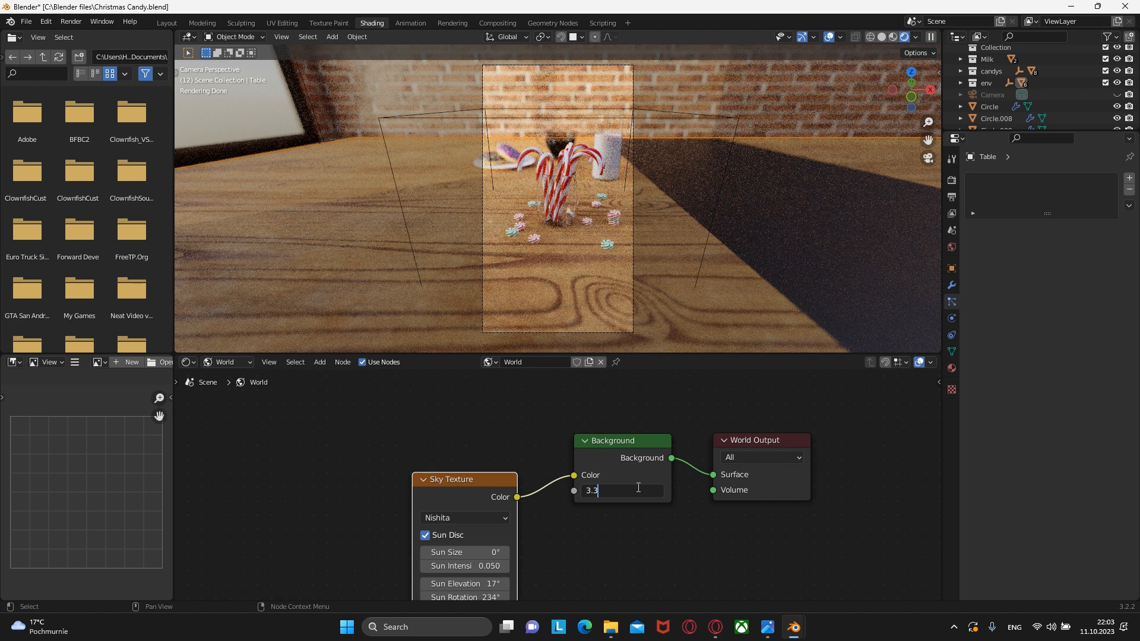
{"action": "key", "text": "Return"}
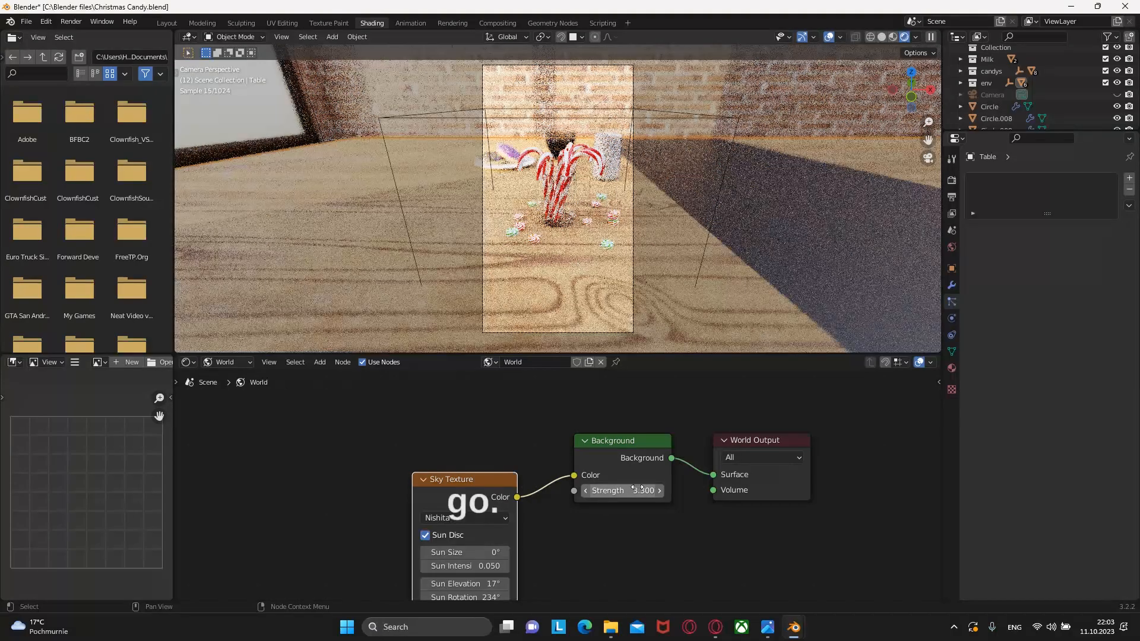
{"action": "scroll", "coordinate": [617, 492], "scroll_direction": "down", "scroll_amount": 2}
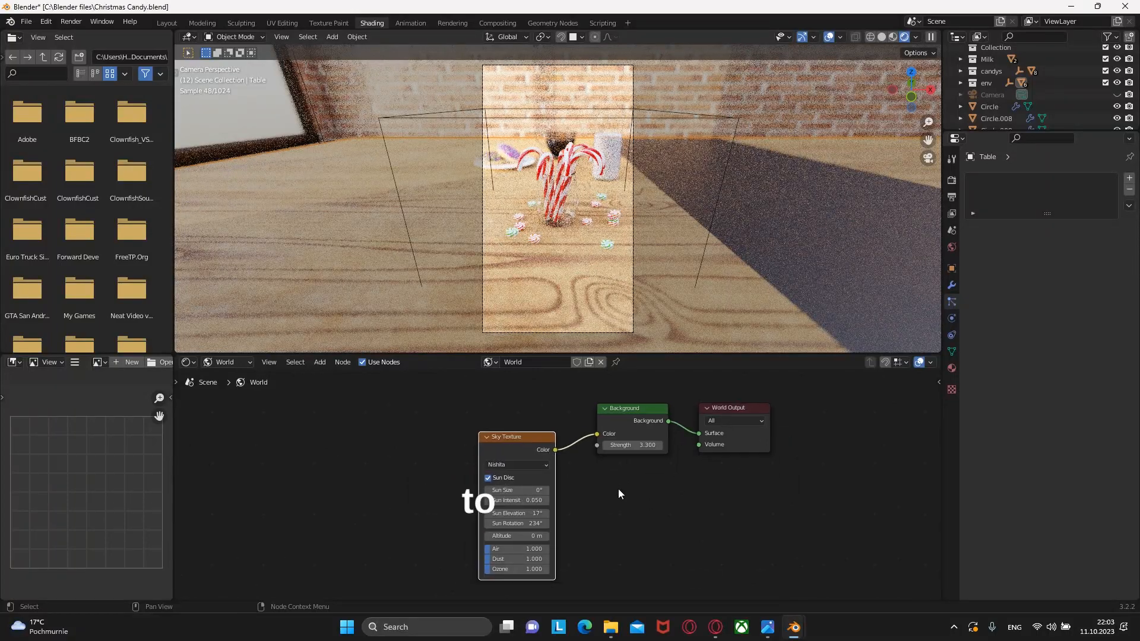